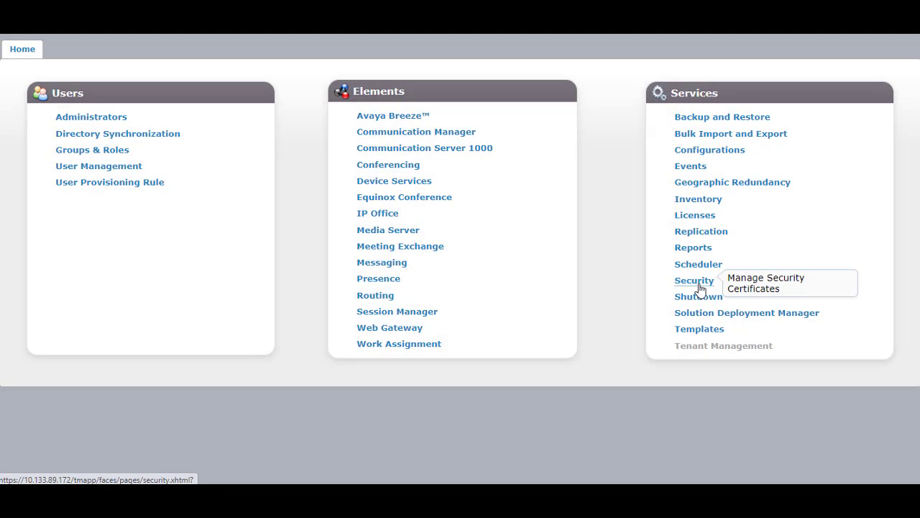
- Open the security certificate authority administration and check the root CA's common name under CA Structure & CRLs
click(698, 282)
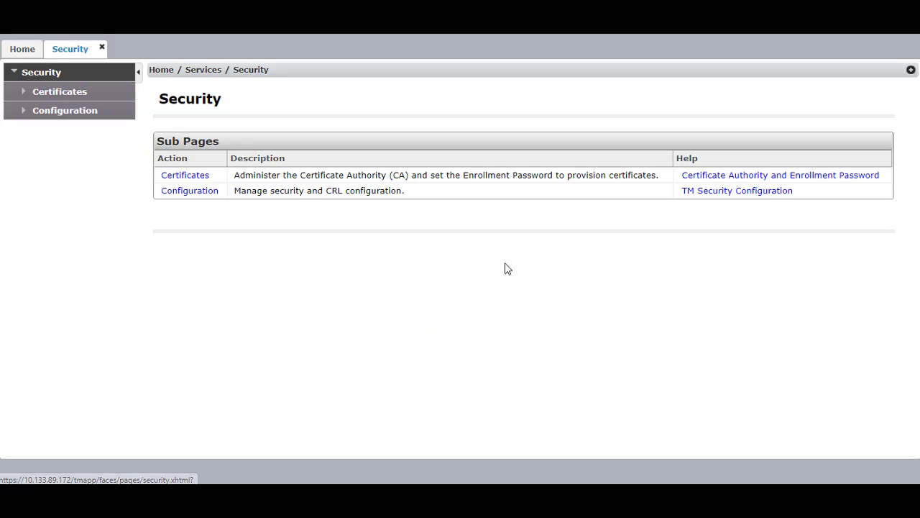
click(89, 98)
click(69, 113)
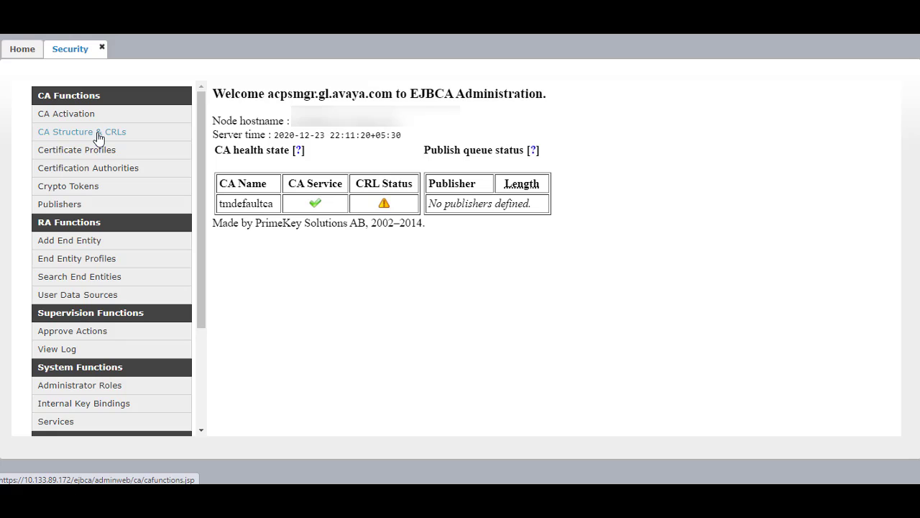
click(98, 137)
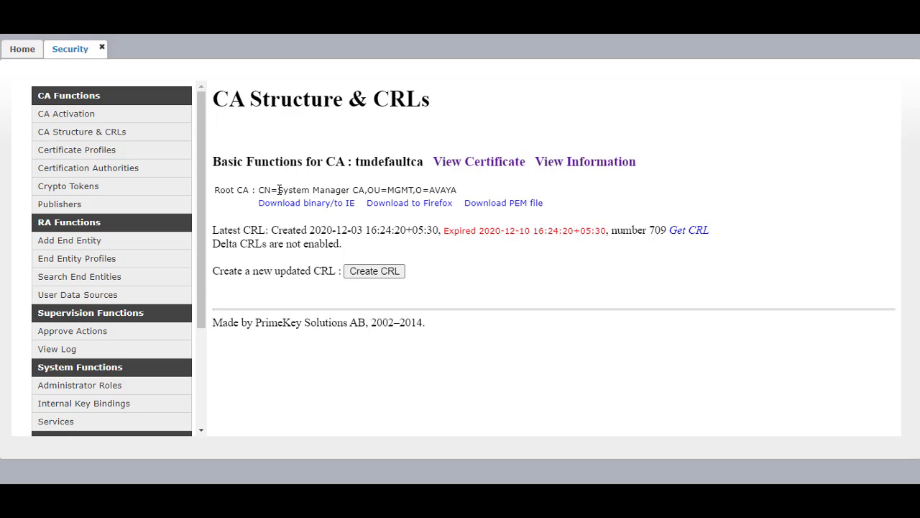
drag(277, 190, 366, 190)
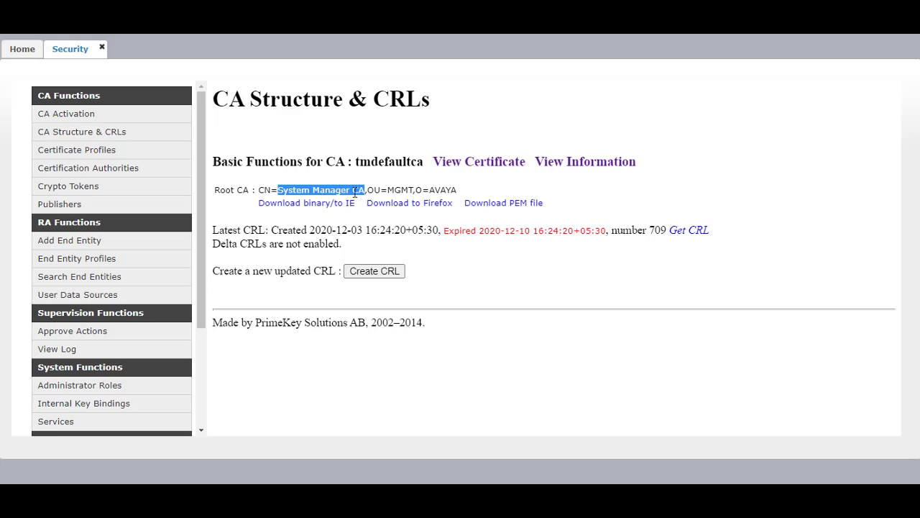
- Start creating a new certification authority named ExternalSubCA
click(130, 173)
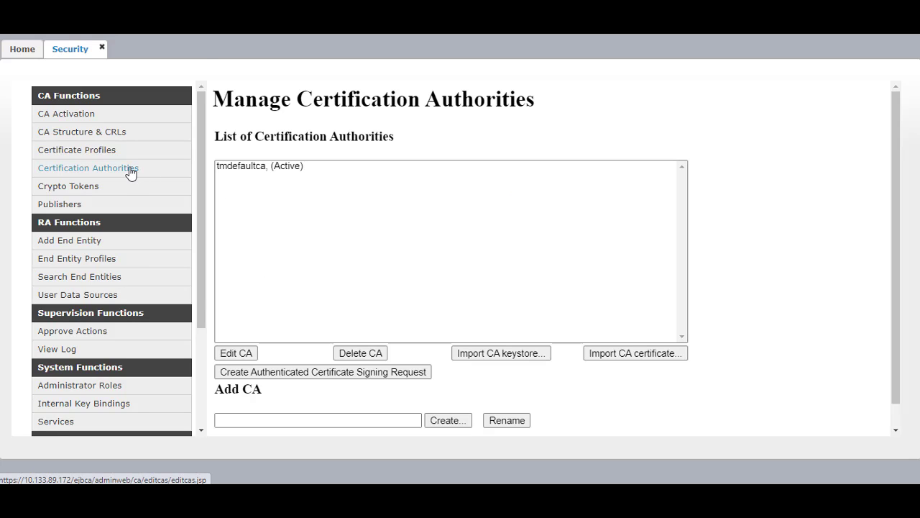
click(263, 417)
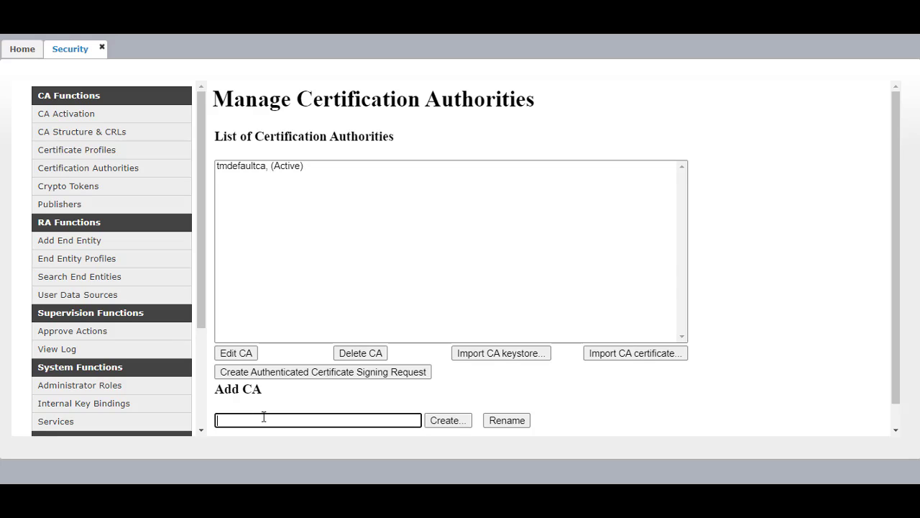
text(ExternalSubCA)
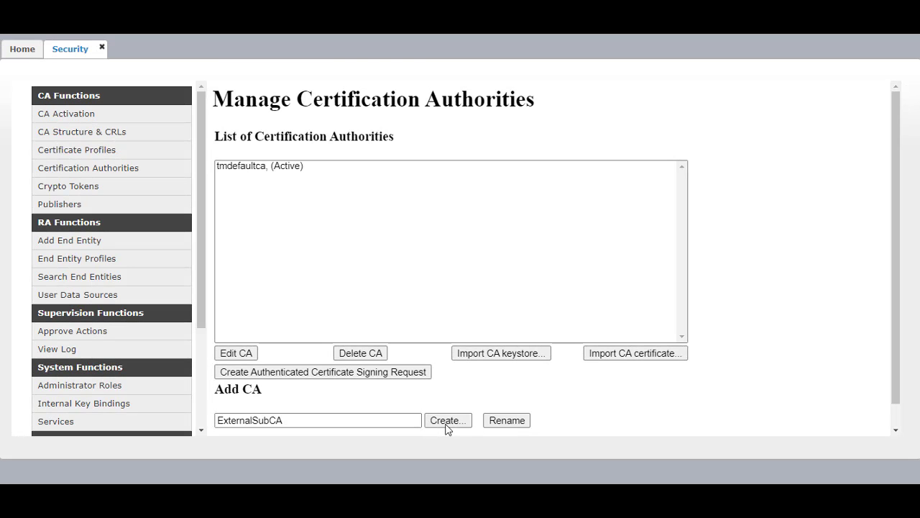
click(446, 423)
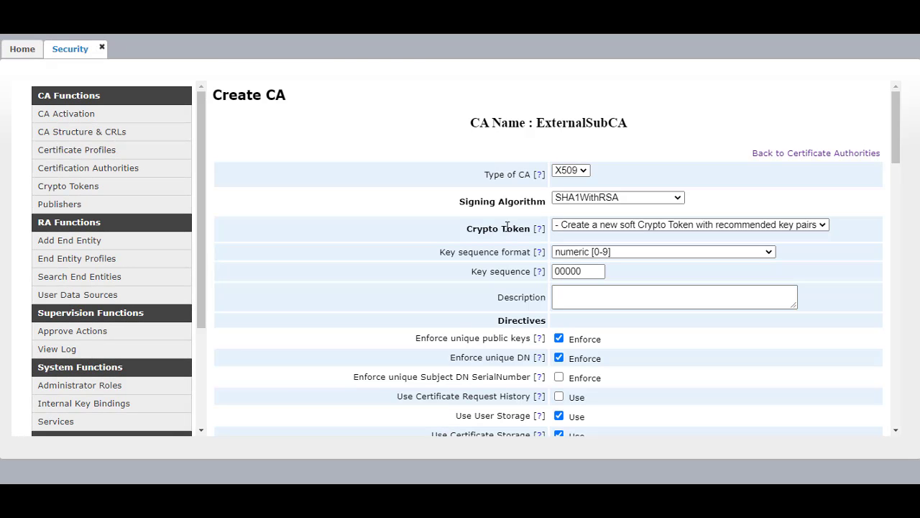
- Set the new CA's signing algorithm to SHA256WithRSA and turn off enforcement of unique DNs
click(633, 202)
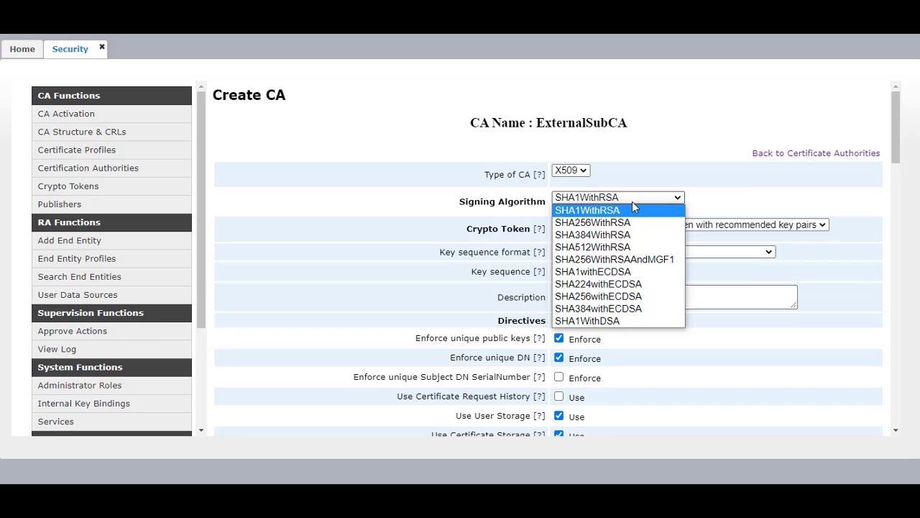
click(622, 224)
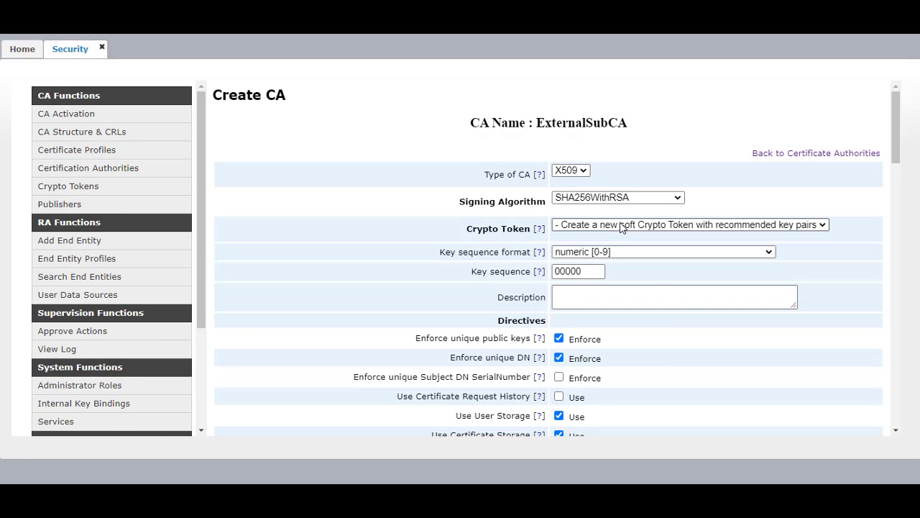
scroll(668, 355, down, 1)
scroll(669, 354, down, 1)
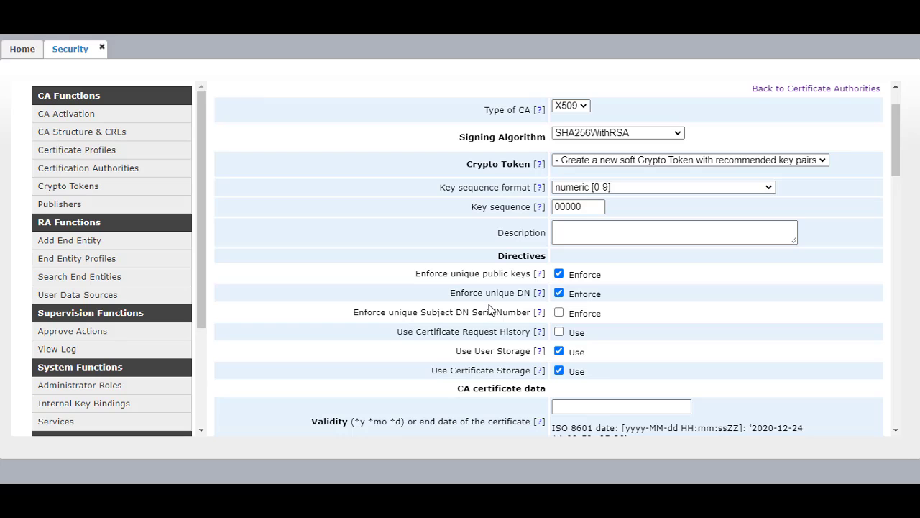
click(559, 294)
- Set the new CA's Subject DN to CN=labSubCA,O=Avaya,C=IN
scroll(637, 345, down, 2)
scroll(637, 345, down, 1)
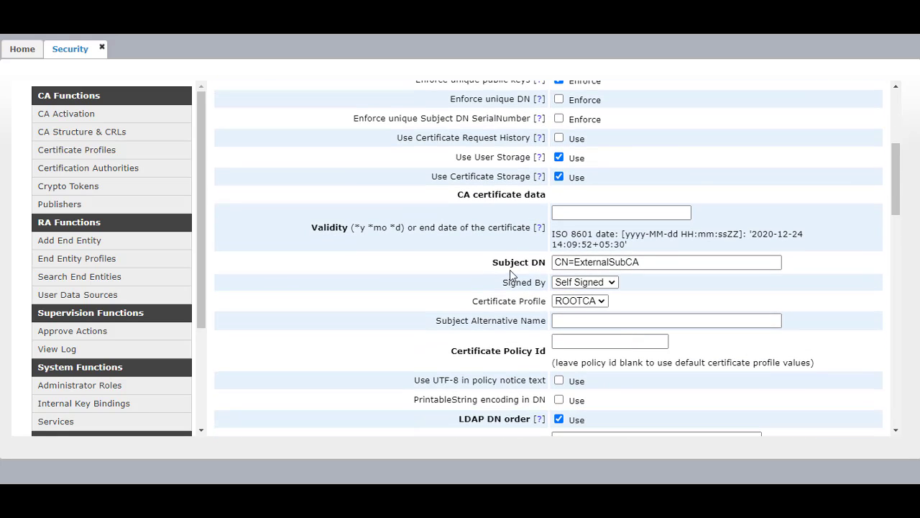
click(645, 262)
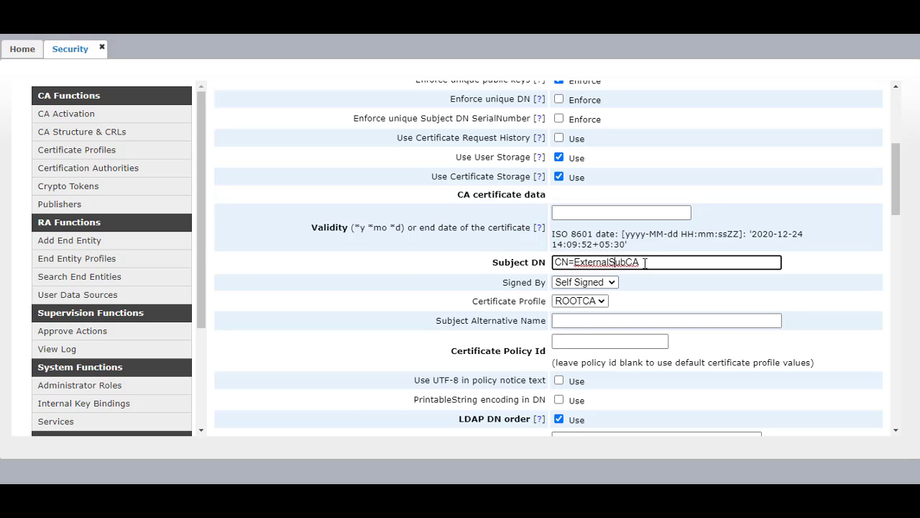
key(BackSpace)
key(BackSpace)
key(BackSpace)
key(BackSpace)
key(BackSpace)
key(BackSpace)
key(BackSpace)
key(BackSpace)
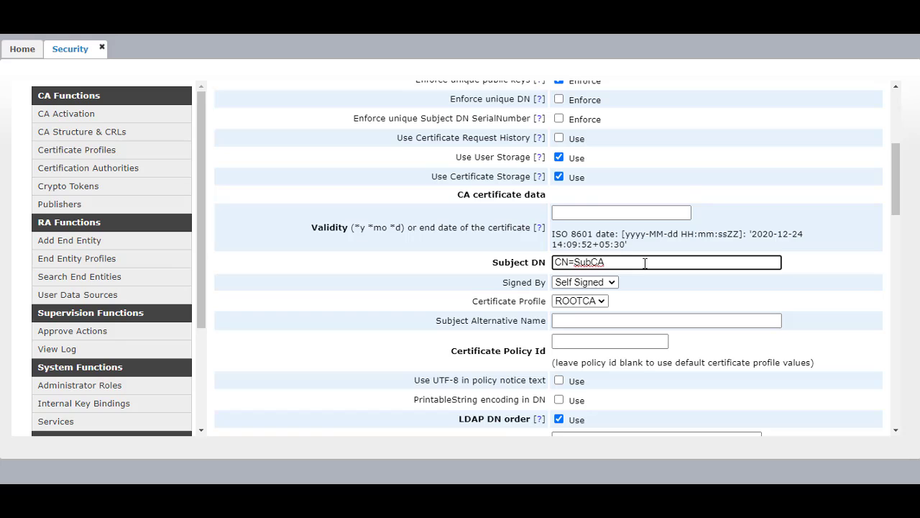
text(labSubCA,O=Avaya)
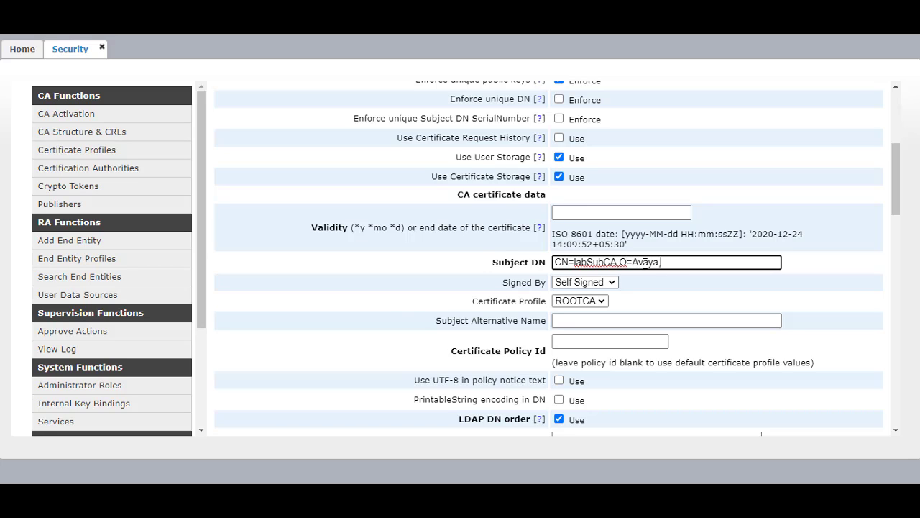
text(,C=IN)
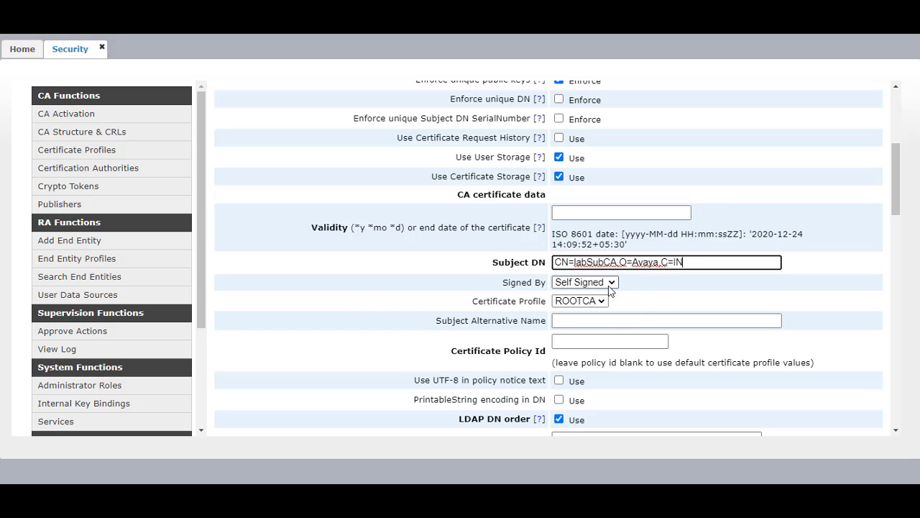
- Set the new CA to be signed by an External CA and generate its certificate request
click(612, 283)
click(611, 303)
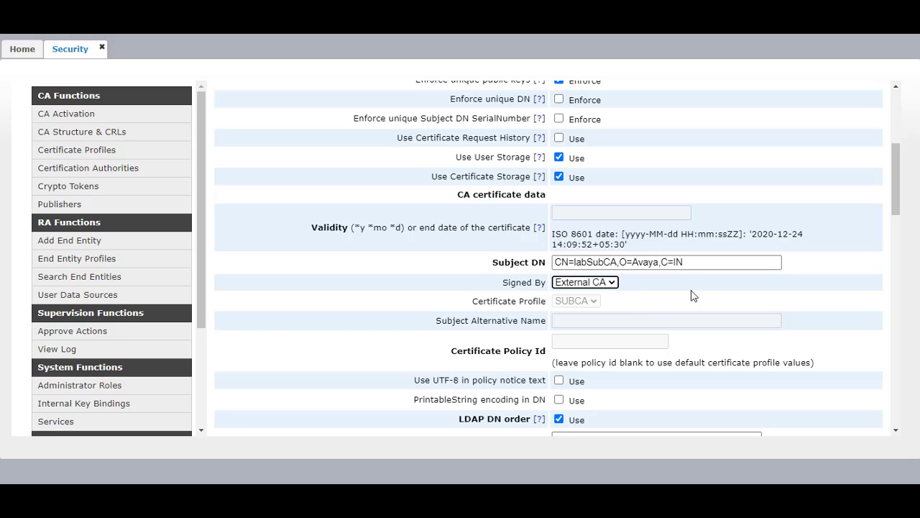
scroll(711, 297, down, 6)
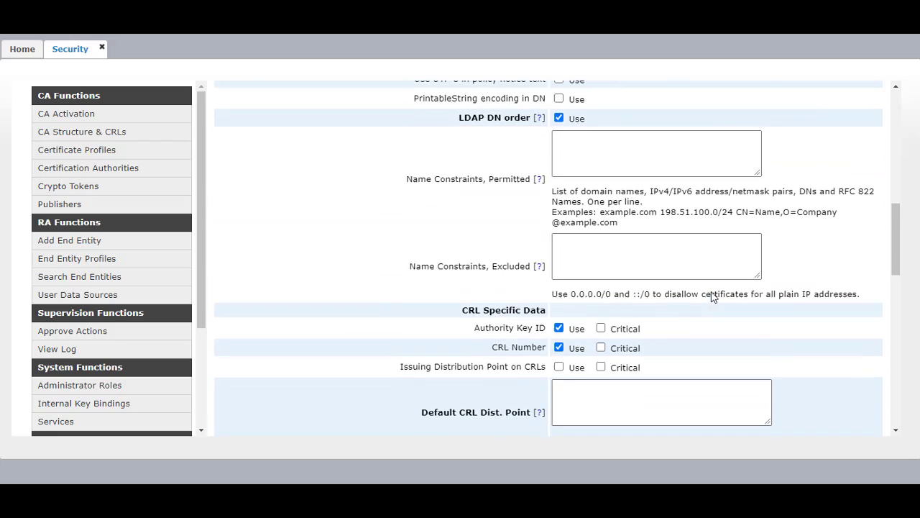
scroll(711, 302, down, 6)
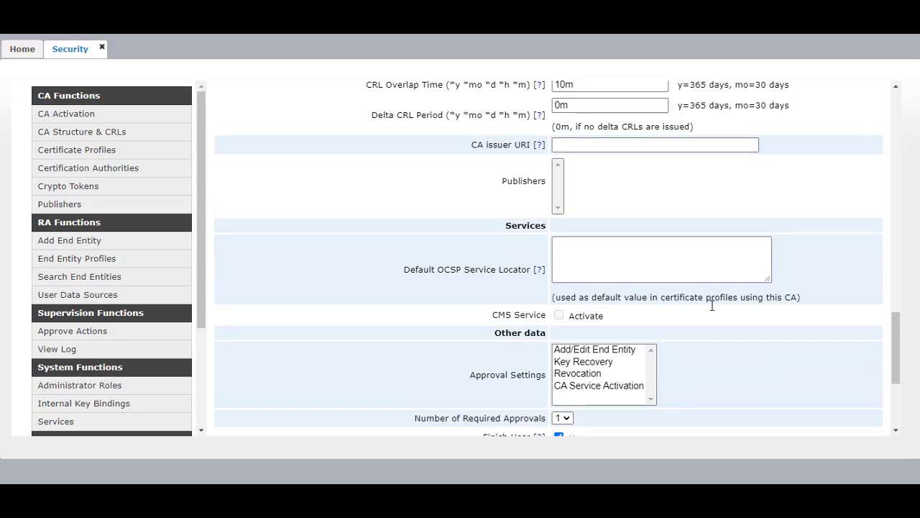
scroll(711, 306, down, 2)
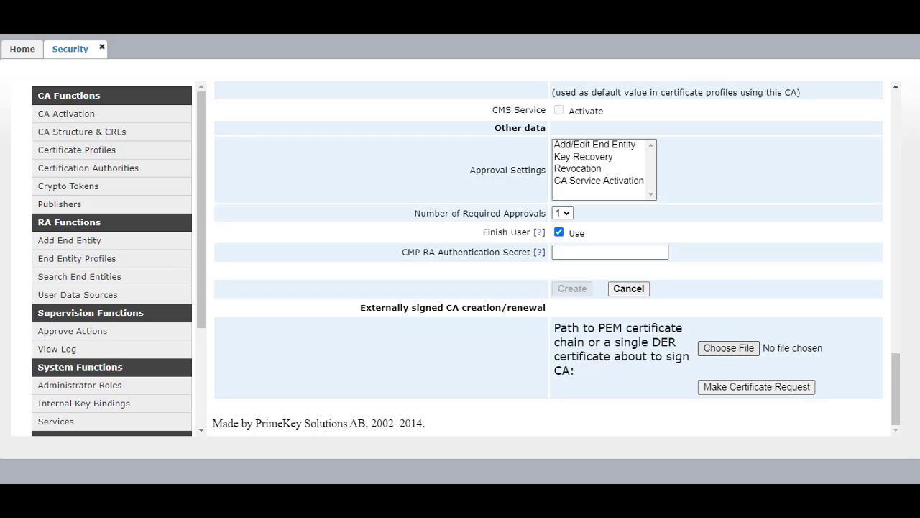
click(740, 389)
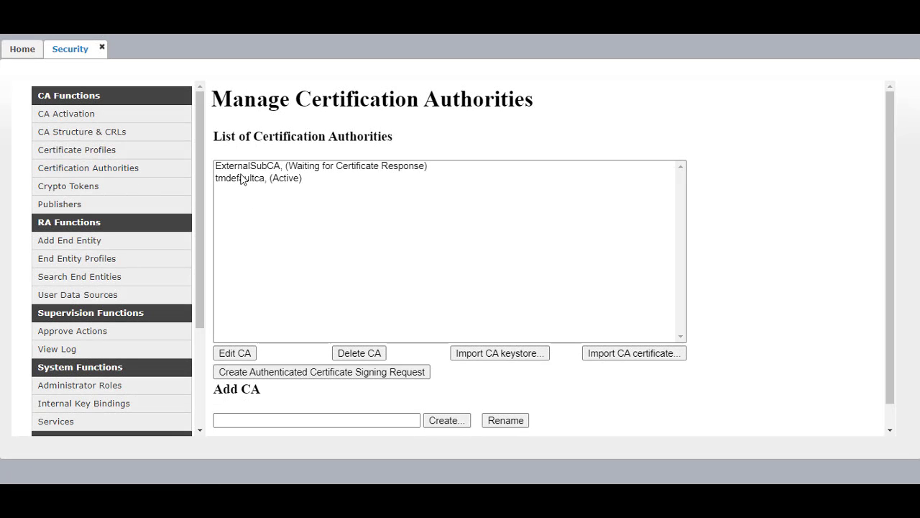
- Edit ExternalSubCA and receive the certificate response using the externally signed file labSubCA.cer with signKey
click(329, 173)
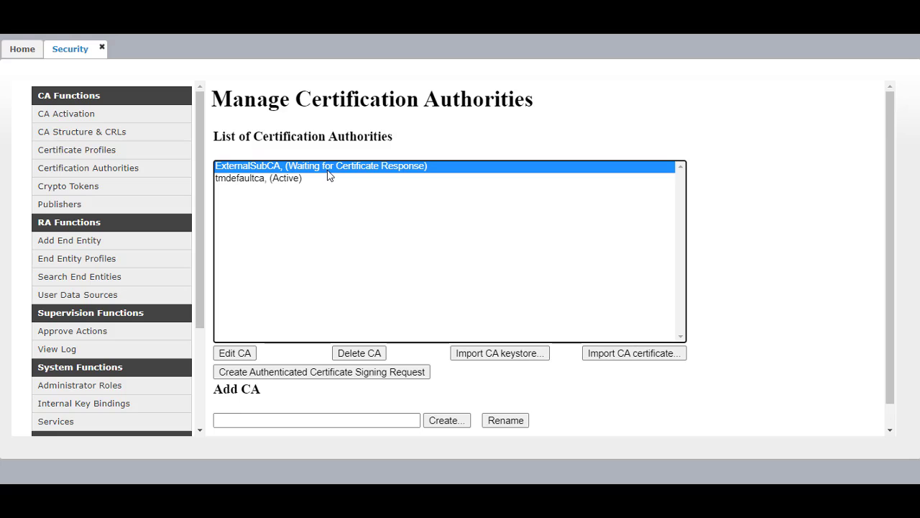
click(241, 355)
scroll(678, 287, down, 5)
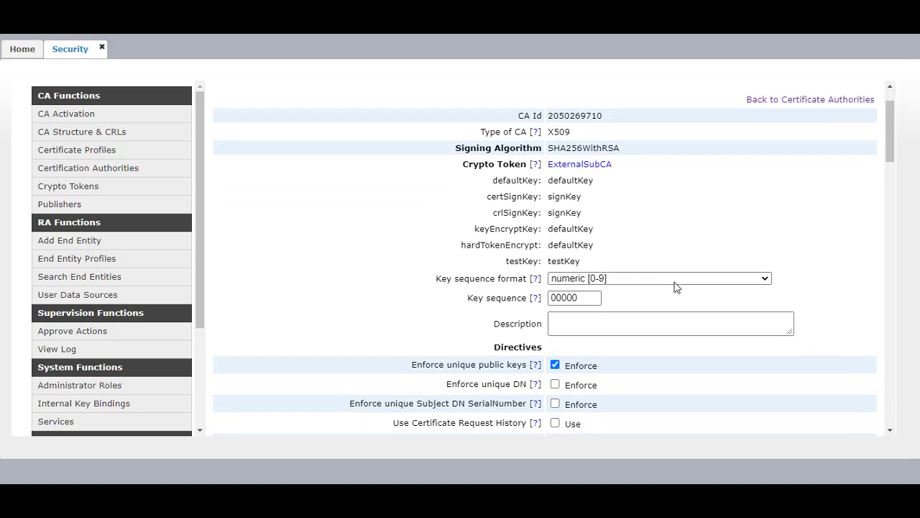
scroll(678, 286, down, 15)
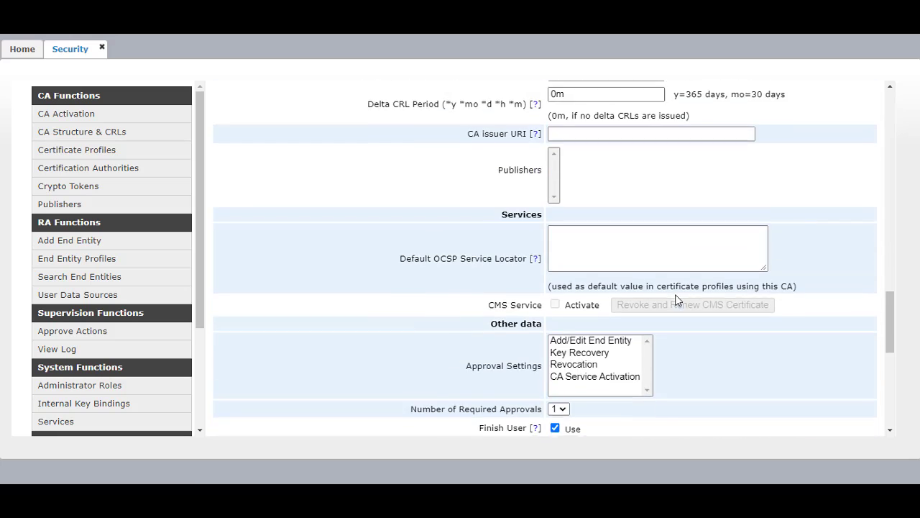
scroll(667, 305, down, 2)
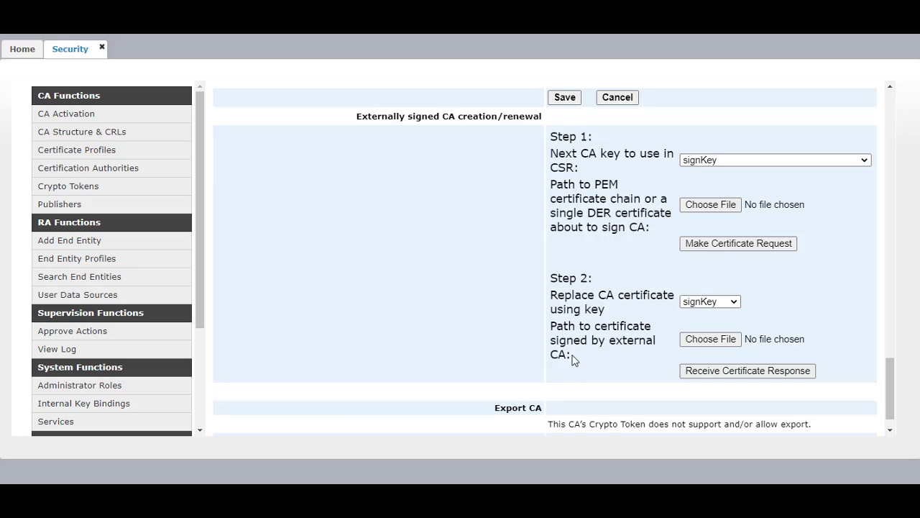
click(717, 341)
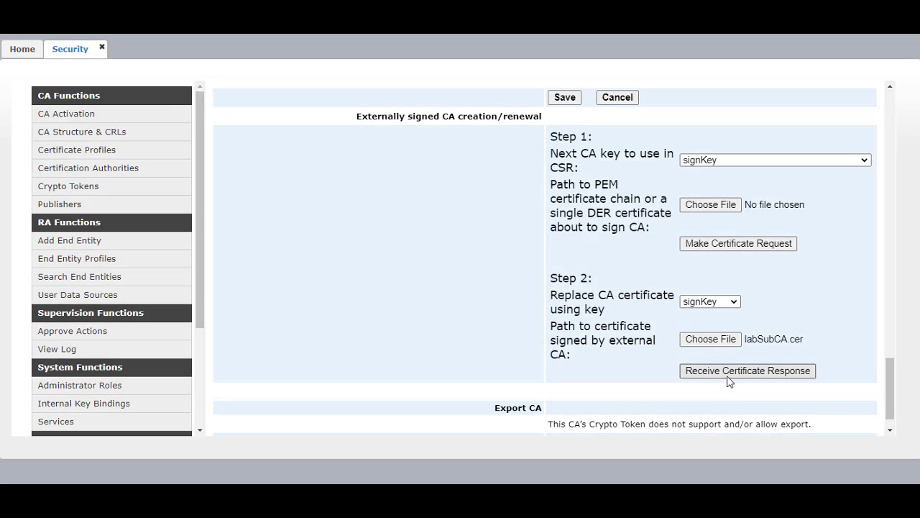
click(730, 379)
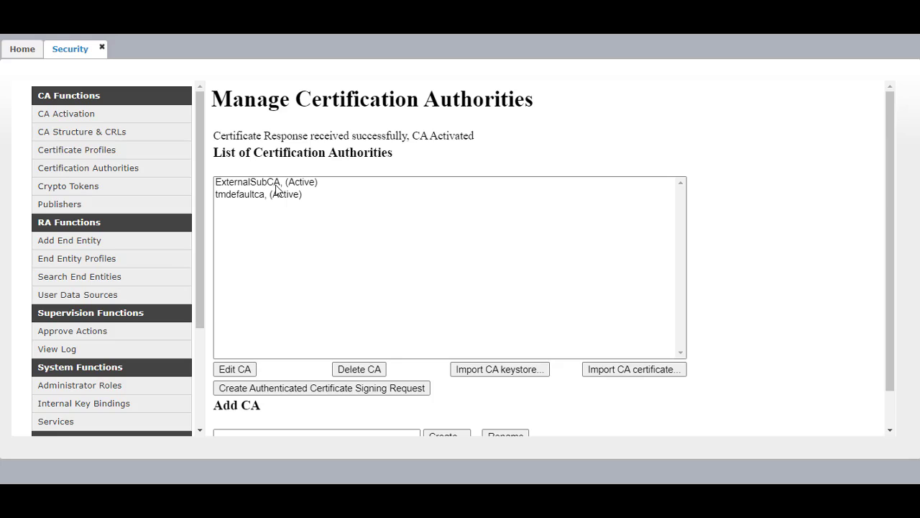
- Rename the certification authority tmdefaultca to oldtmdefaultca
click(238, 196)
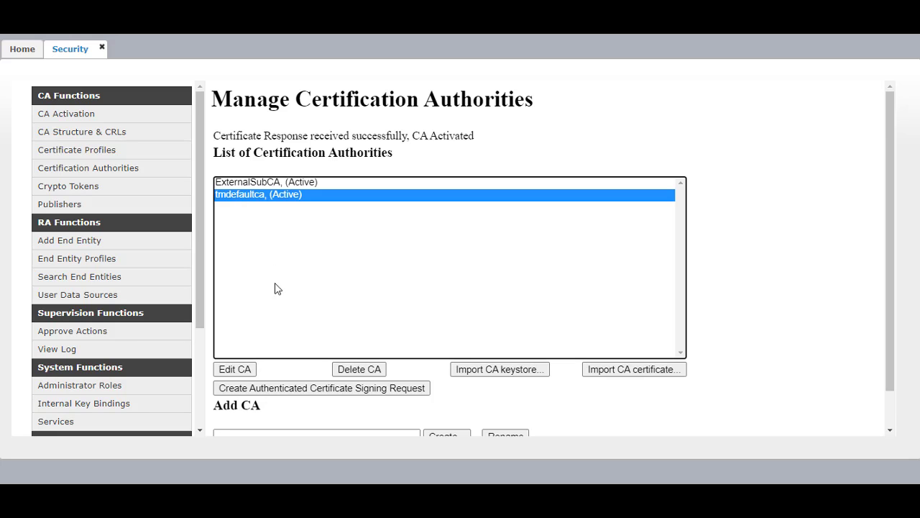
scroll(291, 276, down, 1)
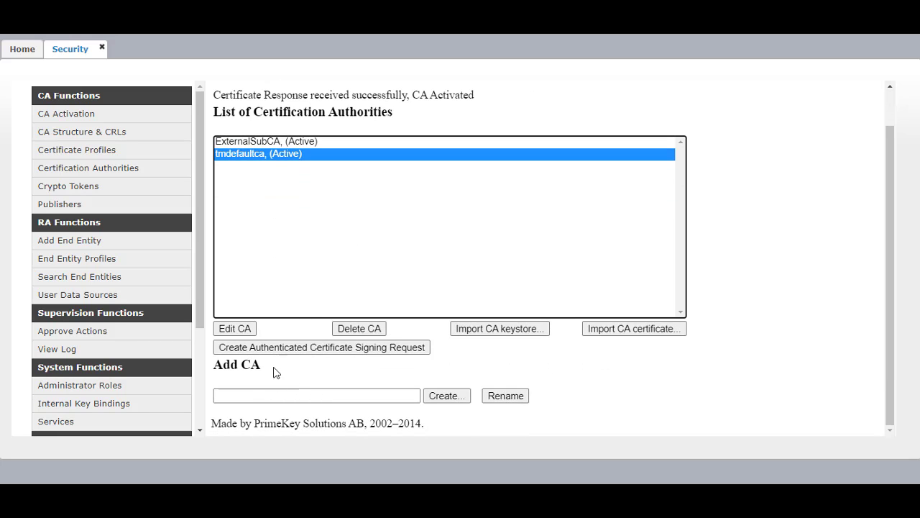
click(270, 399)
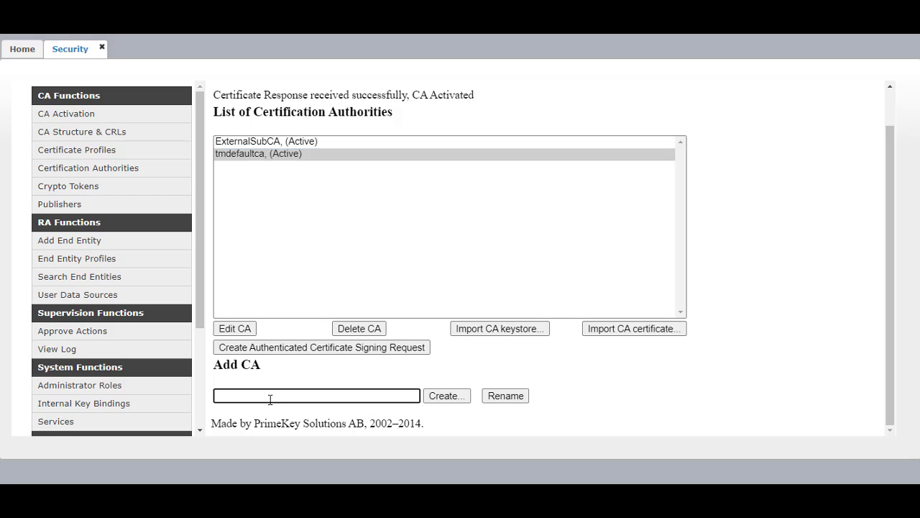
text(oldtmdefaultca)
click(499, 402)
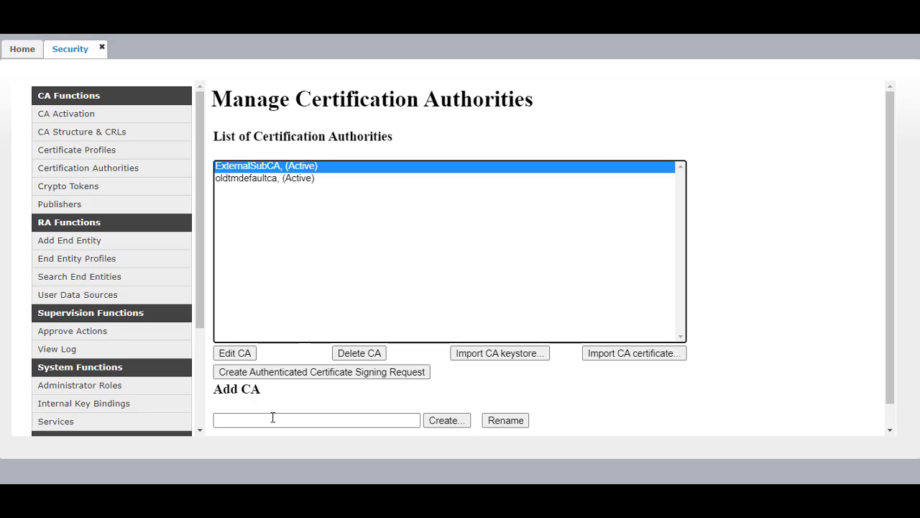
- Rename the certification authority ExternalSubCA to tmdefaultca and review the result under CA Structure & CRLs
click(273, 417)
click(273, 417)
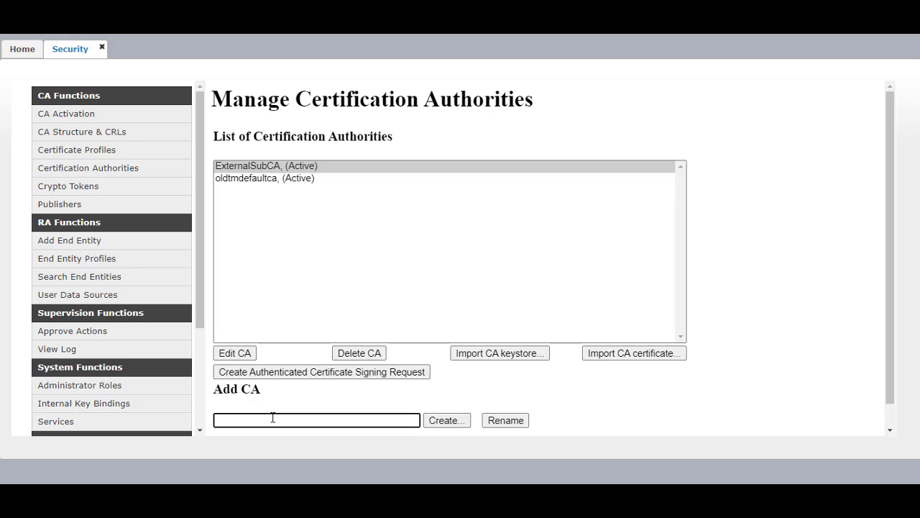
text(tmdefaultca)
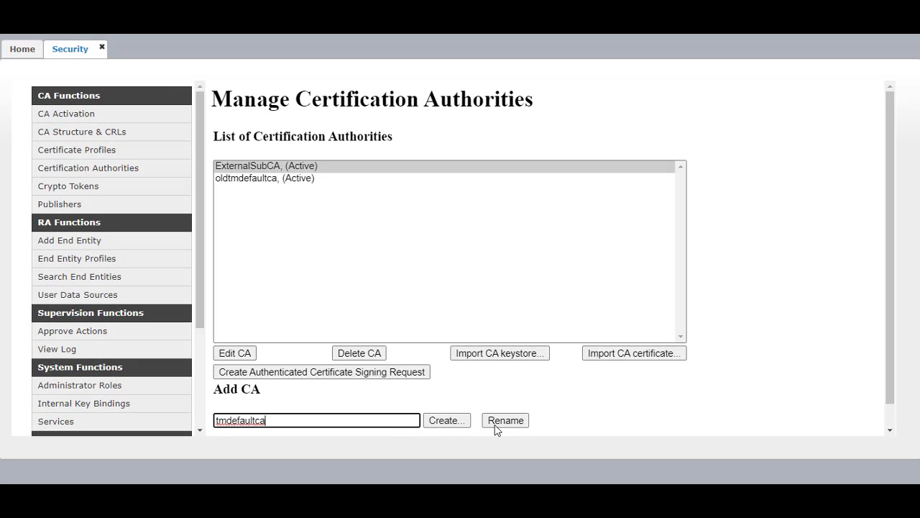
click(501, 425)
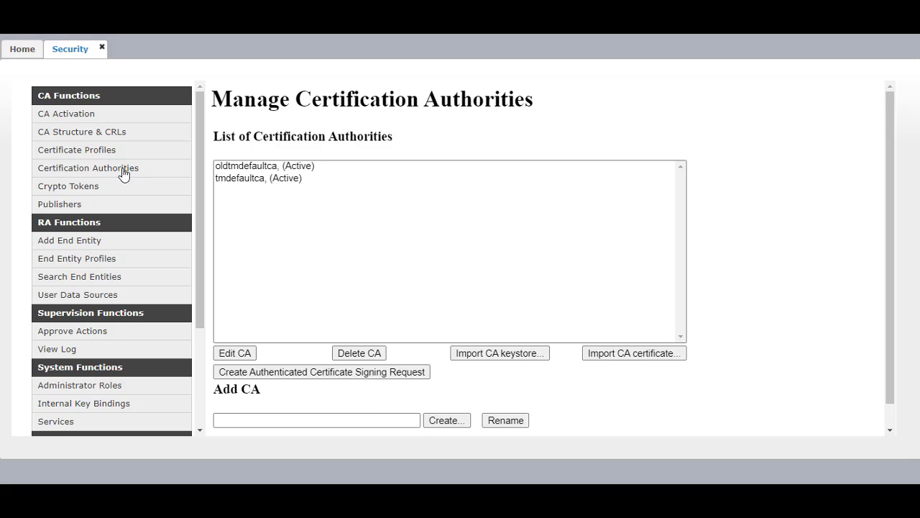
click(104, 139)
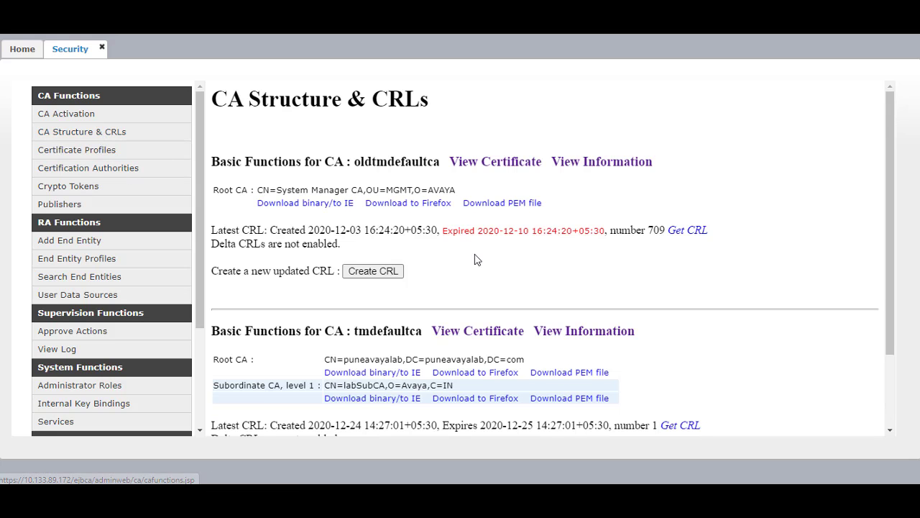
- Download the PEM files of the root CA puneavayalab and the subordinate CA labSubCA listed under tmdefaultca
scroll(557, 263, down, 3)
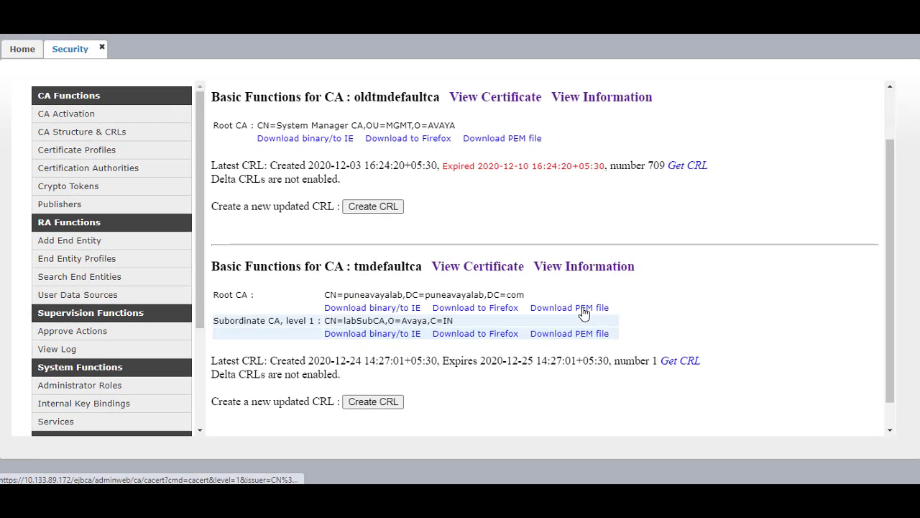
click(583, 308)
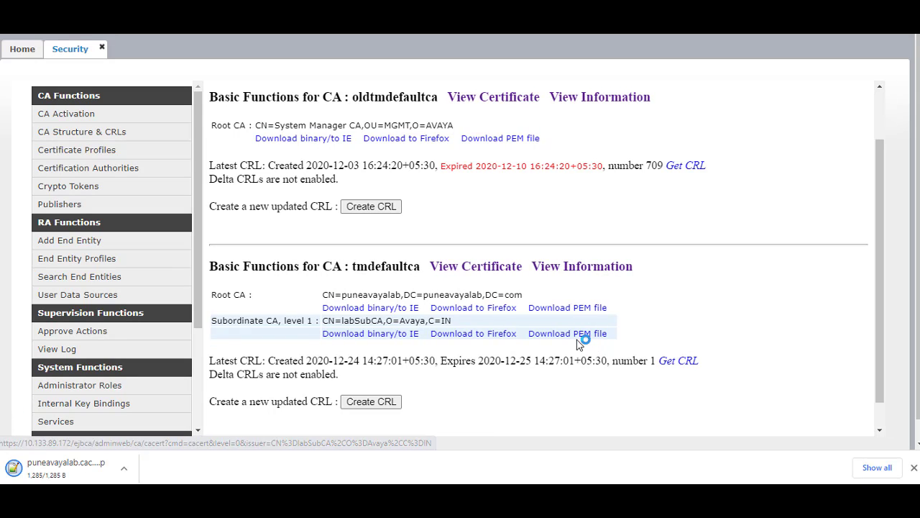
click(579, 341)
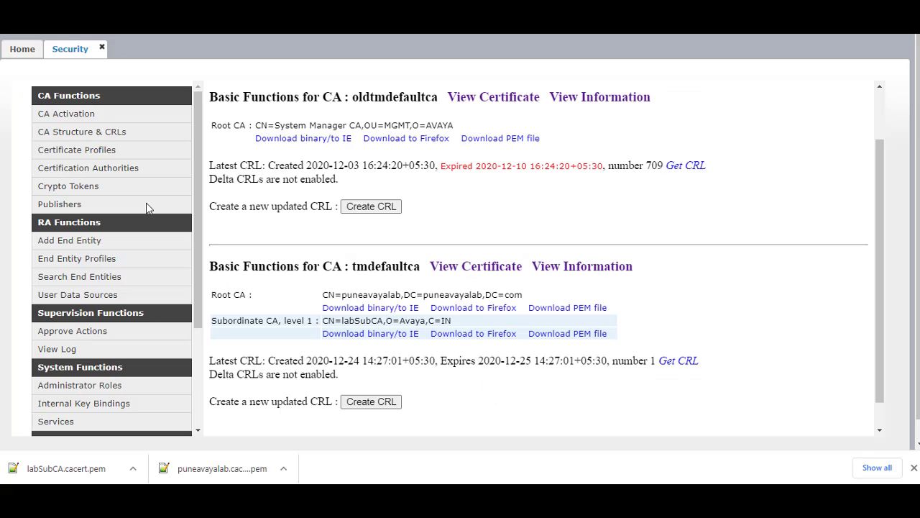
- Edit the certificate profile ID_CLIENT to make tmdefaultca its only available CA, and save it
click(99, 153)
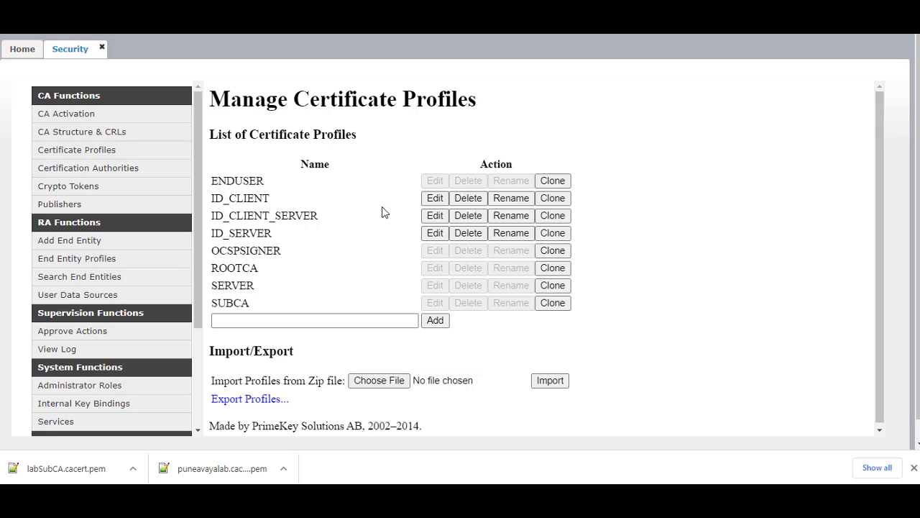
click(435, 199)
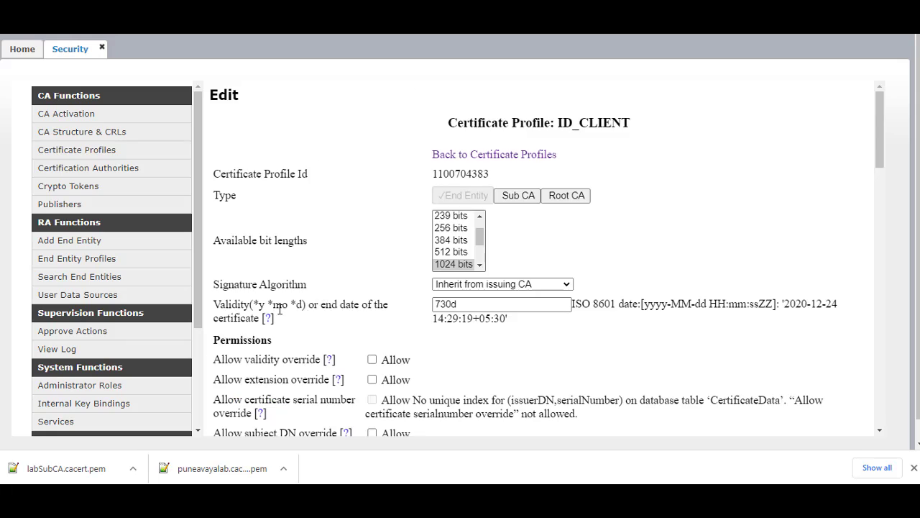
scroll(561, 303, down, 20)
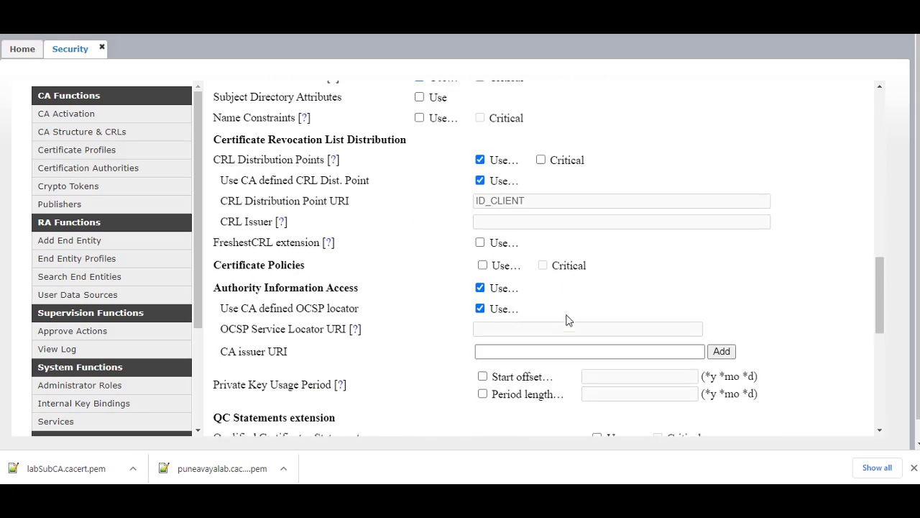
scroll(564, 329, down, 5)
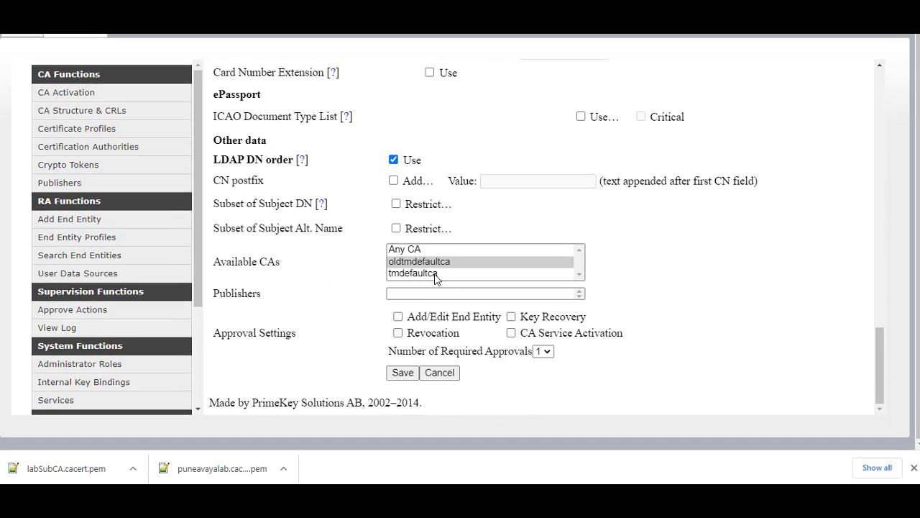
click(420, 274)
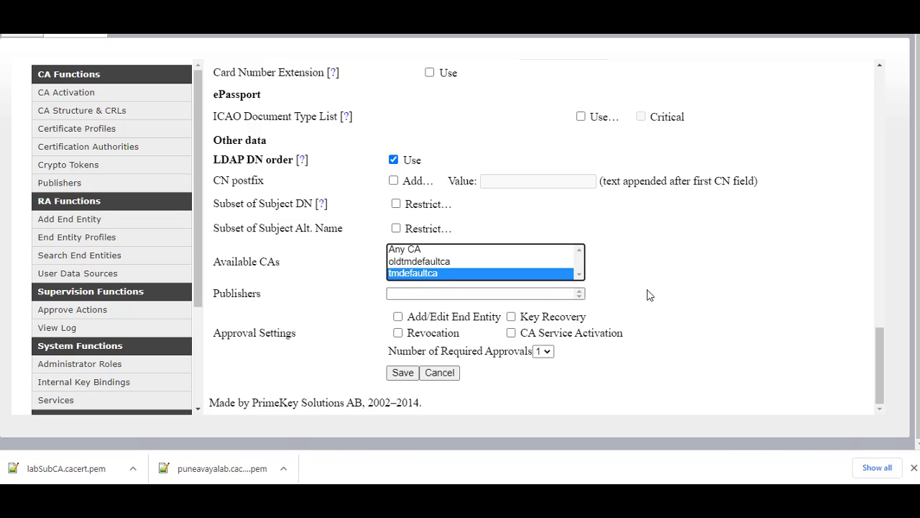
click(407, 375)
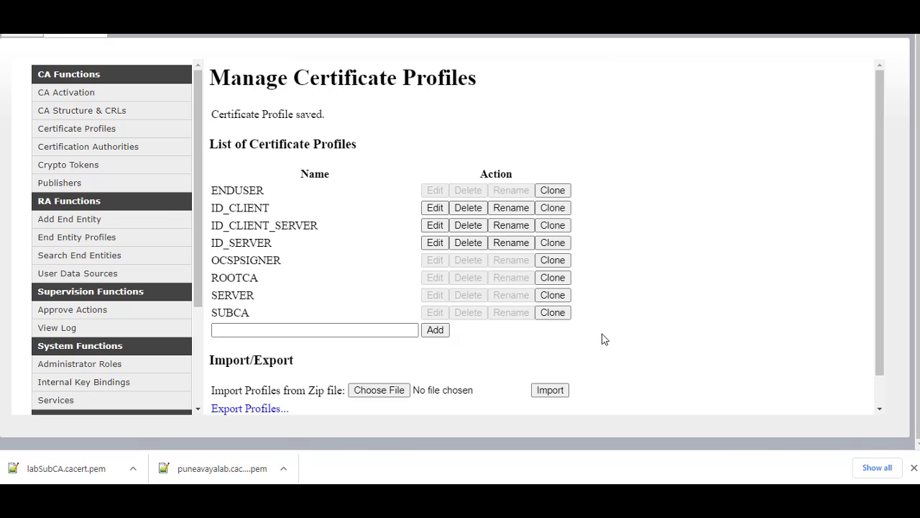
- Edit the certificate profile ID_CLIENT_SERVER to make tmdefaultca its only available CA, and save it
click(431, 226)
scroll(588, 277, down, 5)
scroll(588, 277, down, 10)
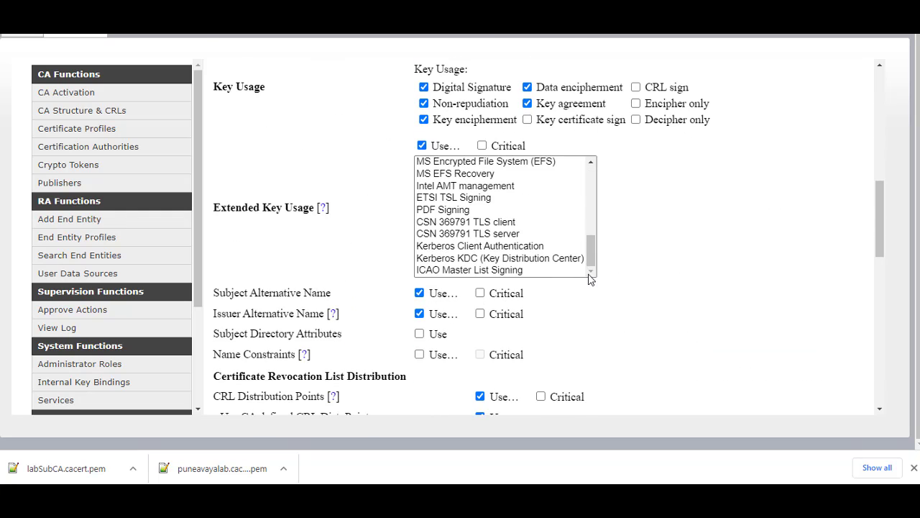
scroll(425, 314, down, 5)
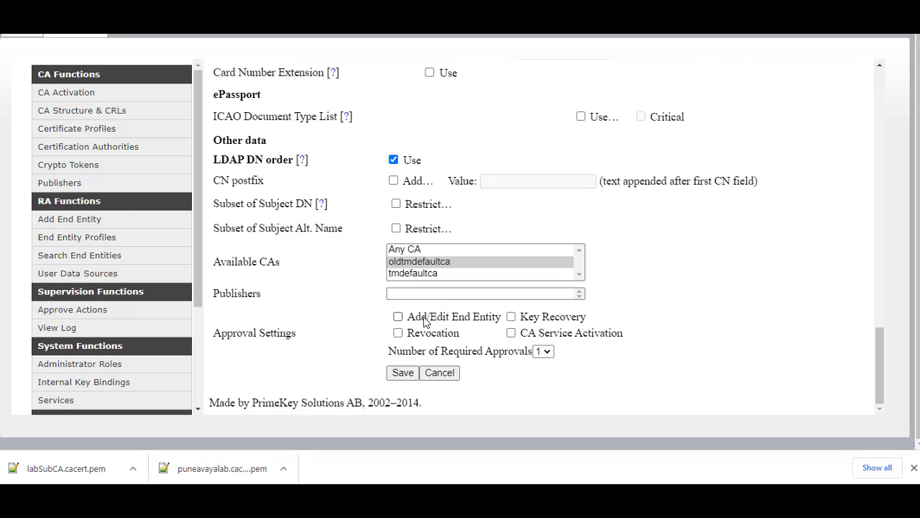
click(415, 275)
click(410, 376)
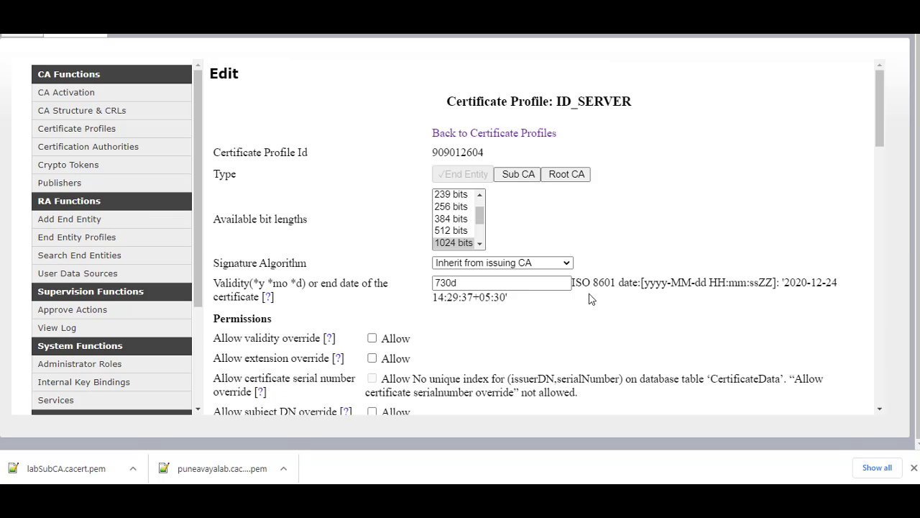
- Edit the certificate profile ID_SERVER to make tmdefaultca its only available CA, and save it
scroll(587, 293, down, 20)
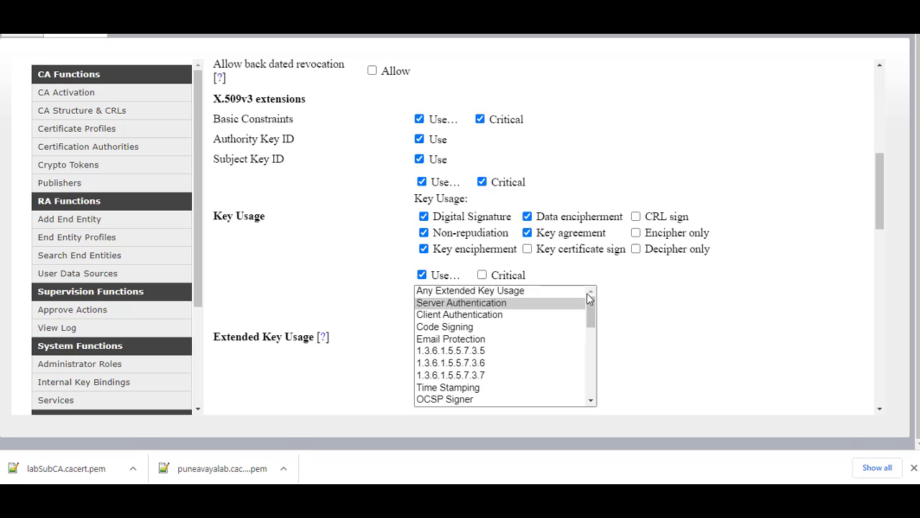
click(420, 375)
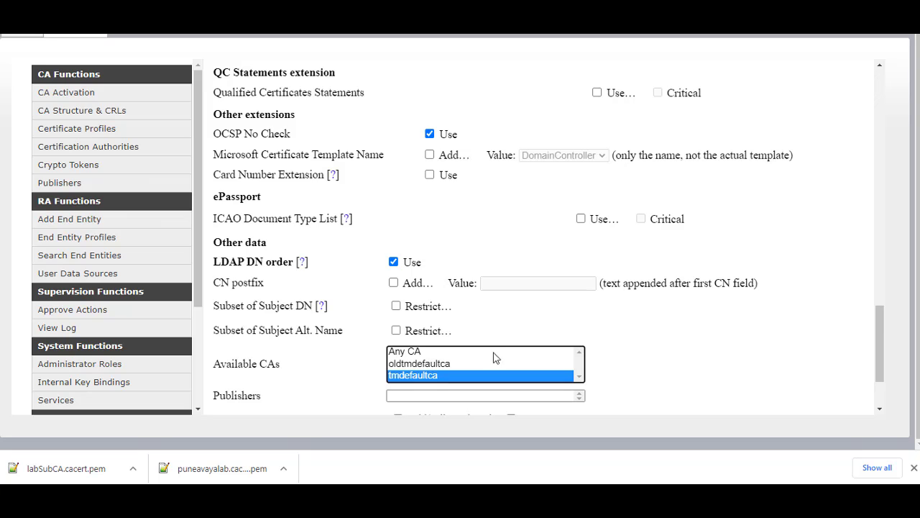
scroll(493, 355, down, 3)
click(411, 375)
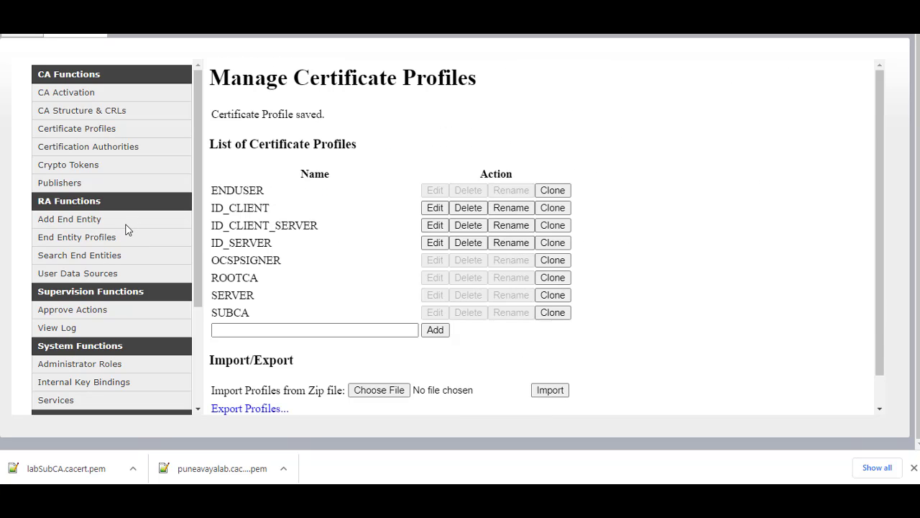
- Edit the end entity profile EXTERNAL_CSR_PROFILE, set both its default CA and available CAs to tmdefaultca, and save it
click(66, 243)
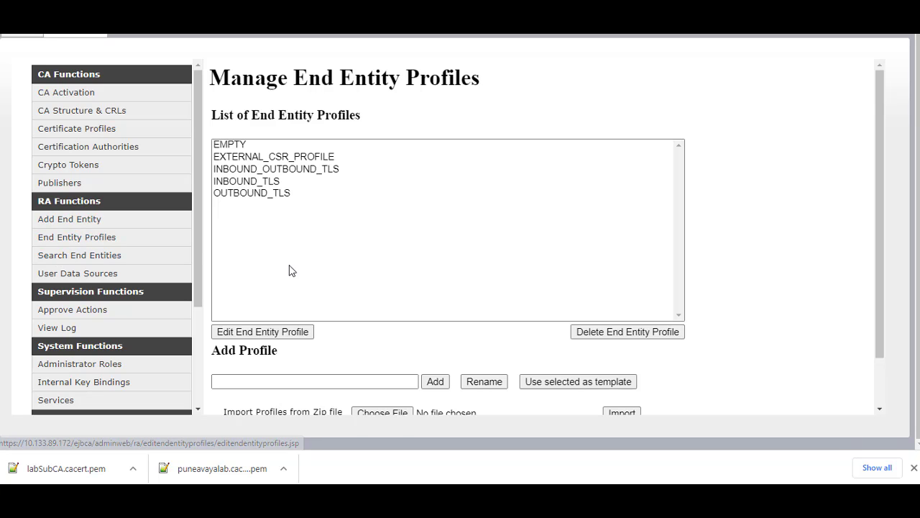
click(269, 157)
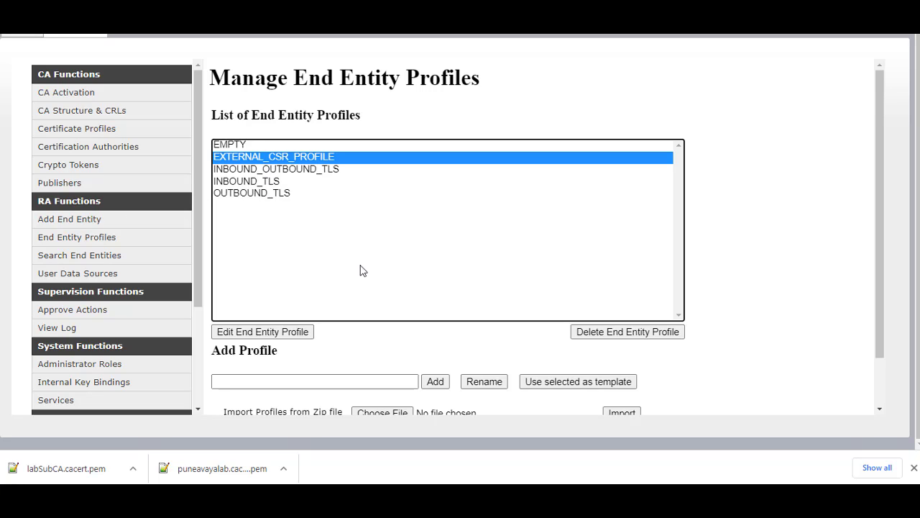
click(284, 331)
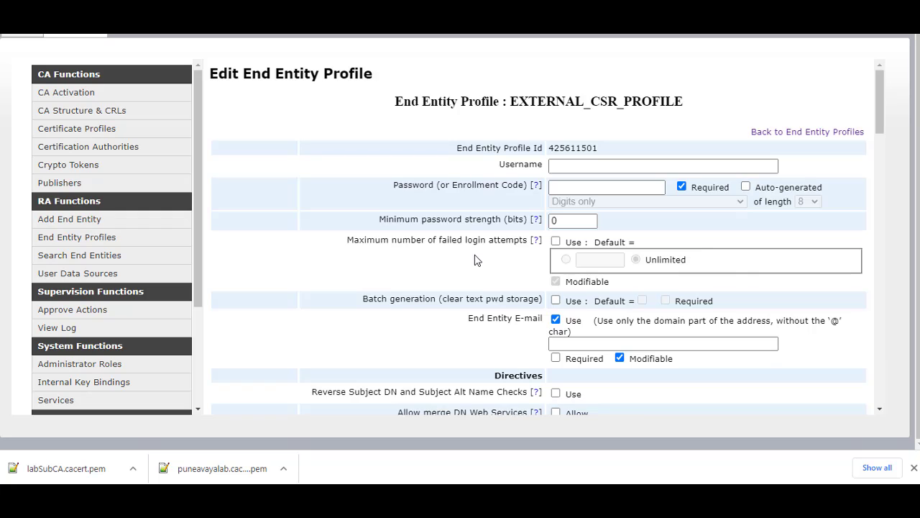
scroll(769, 288, down, 8)
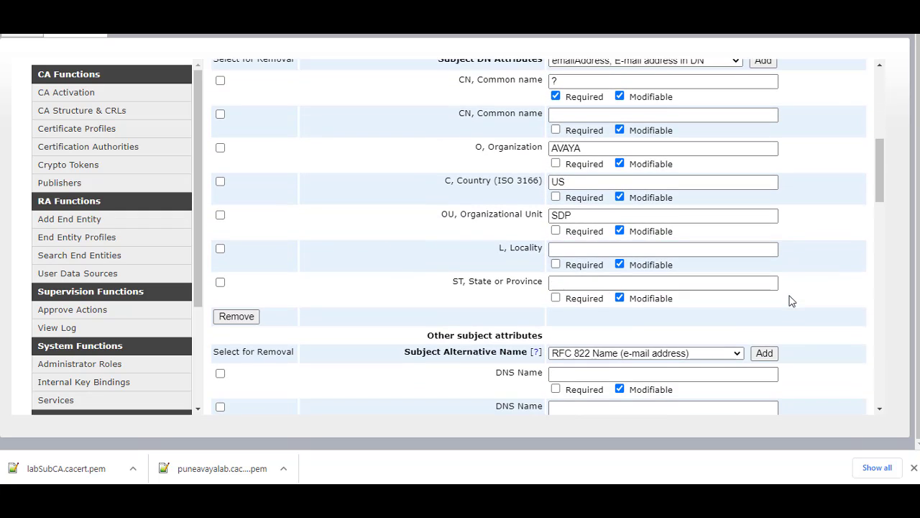
scroll(797, 300, down, 4)
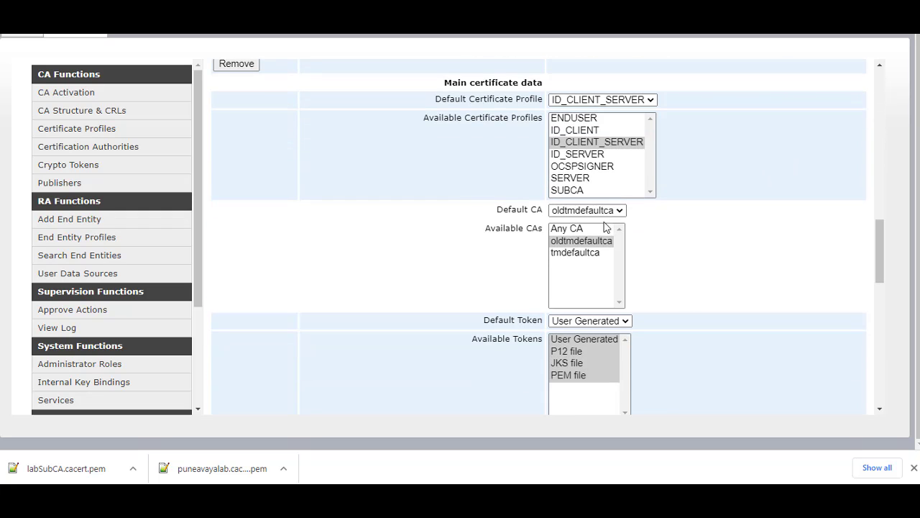
click(613, 211)
click(565, 236)
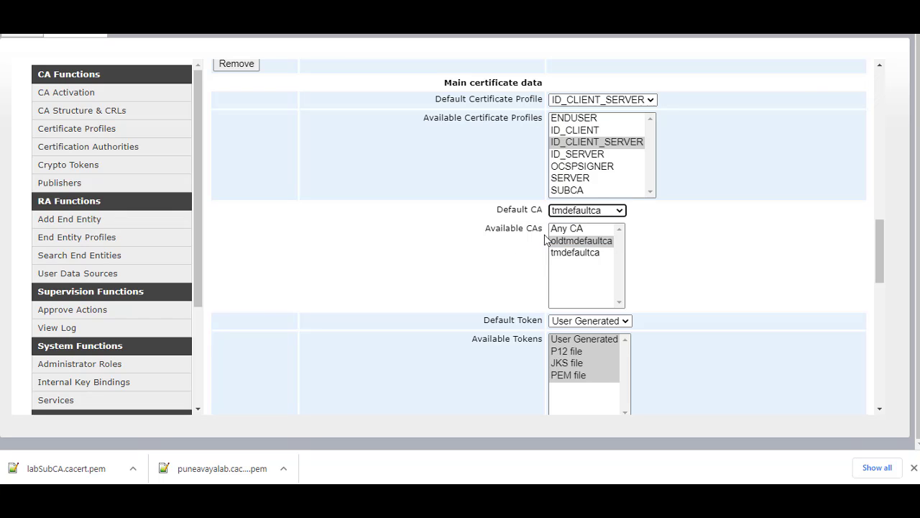
click(570, 253)
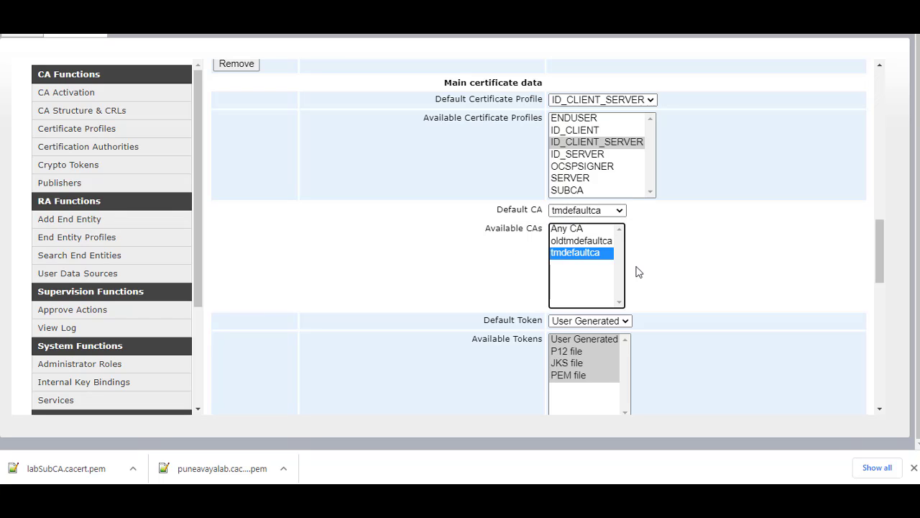
scroll(704, 276, down, 15)
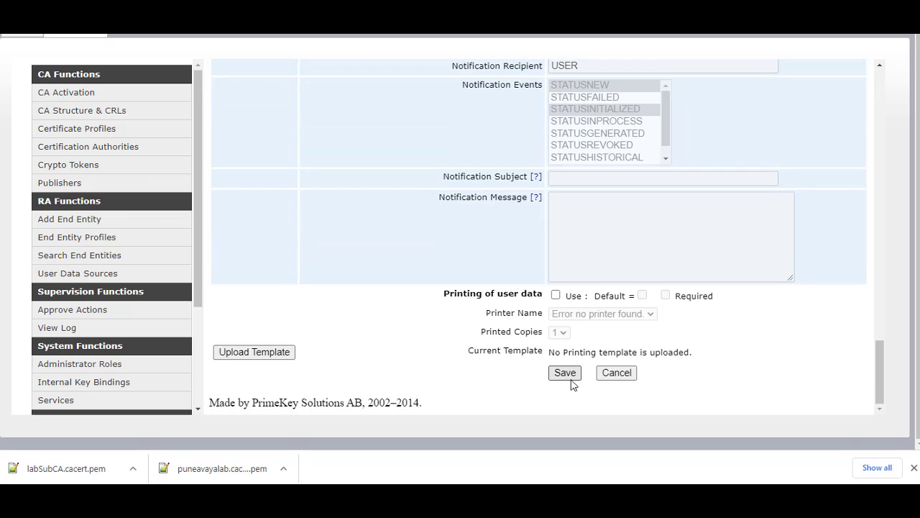
click(568, 378)
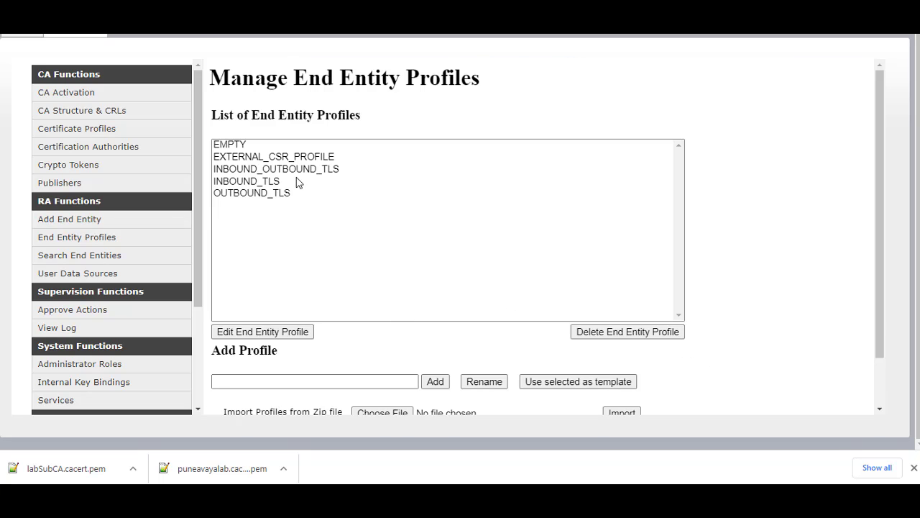
- Edit the end entity profile INBOUND_OUTBOUND_TLS, set both its default CA and available CAs to tmdefaultca, and save it
click(294, 169)
click(260, 331)
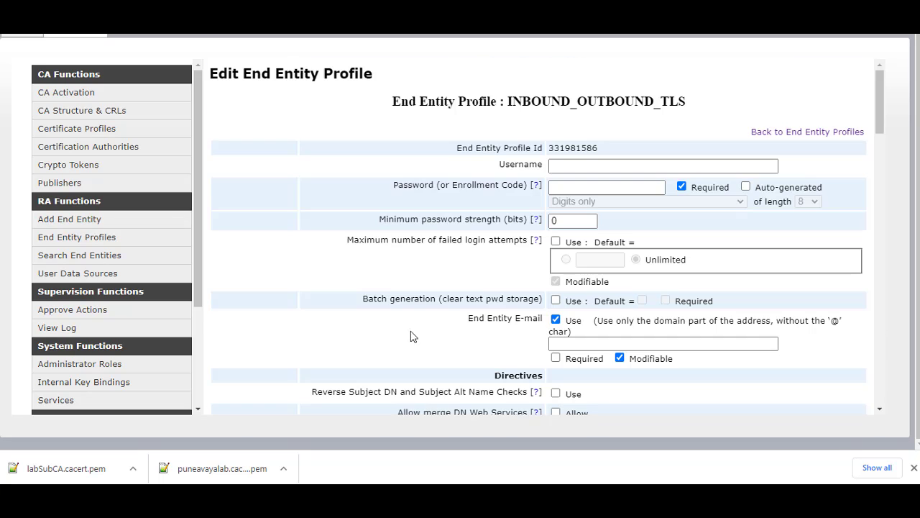
scroll(656, 314, down, 10)
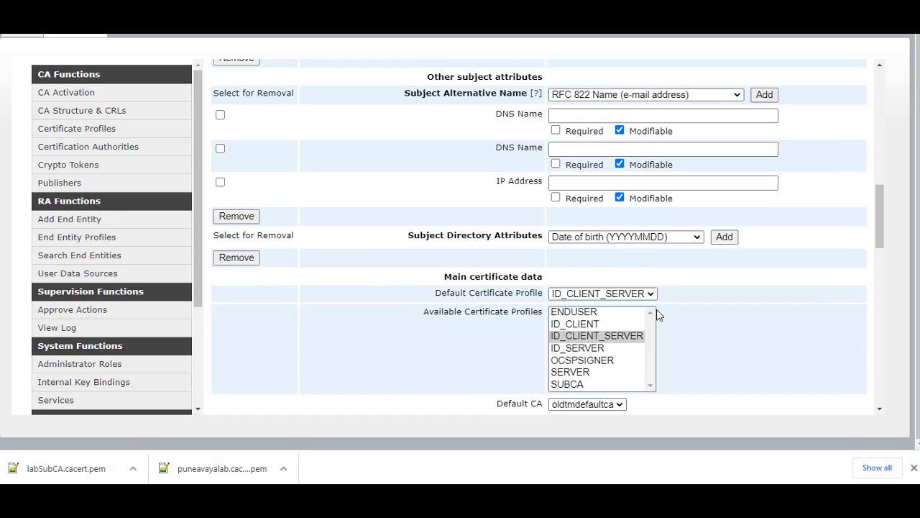
scroll(623, 338, down, 1)
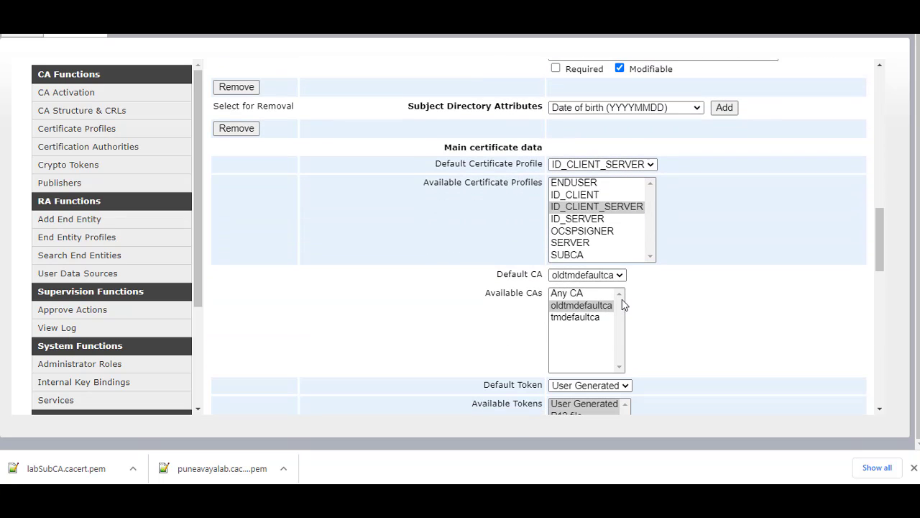
click(622, 278)
click(601, 300)
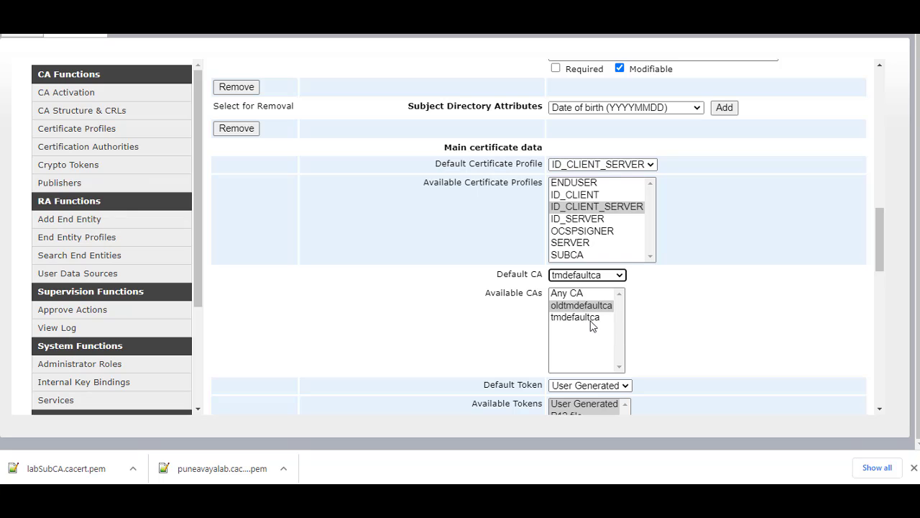
click(590, 320)
scroll(683, 328, down, 15)
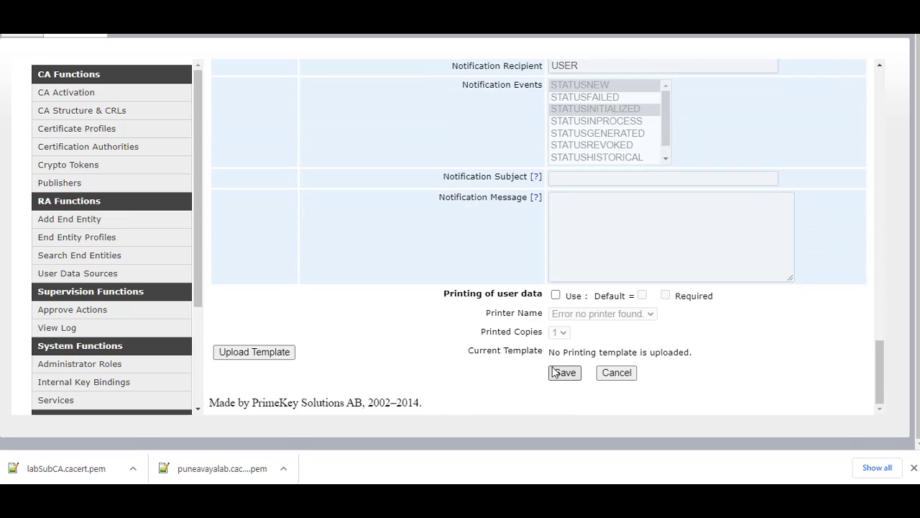
click(555, 372)
- Edit the end entity profile INBOUND_TLS, set both its default CA and available CAs to tmdefaultca, and save it
click(263, 183)
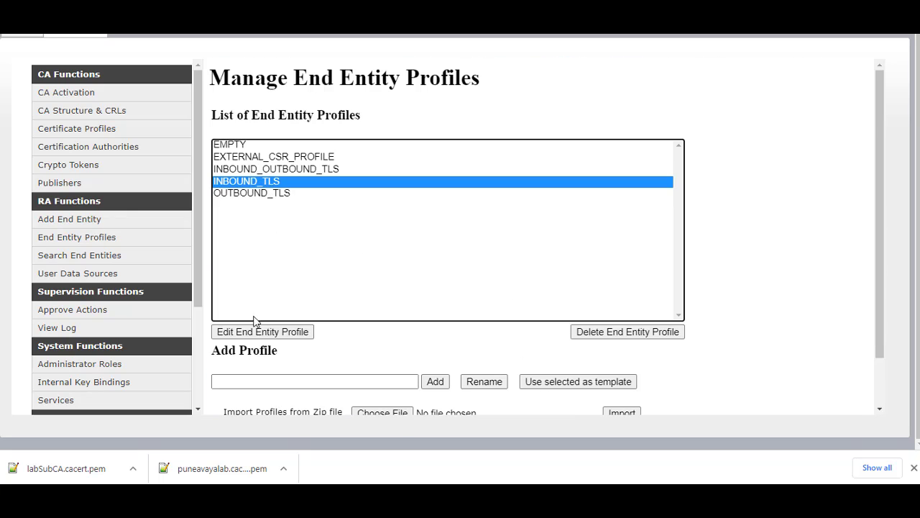
click(256, 331)
scroll(712, 277, down, 3)
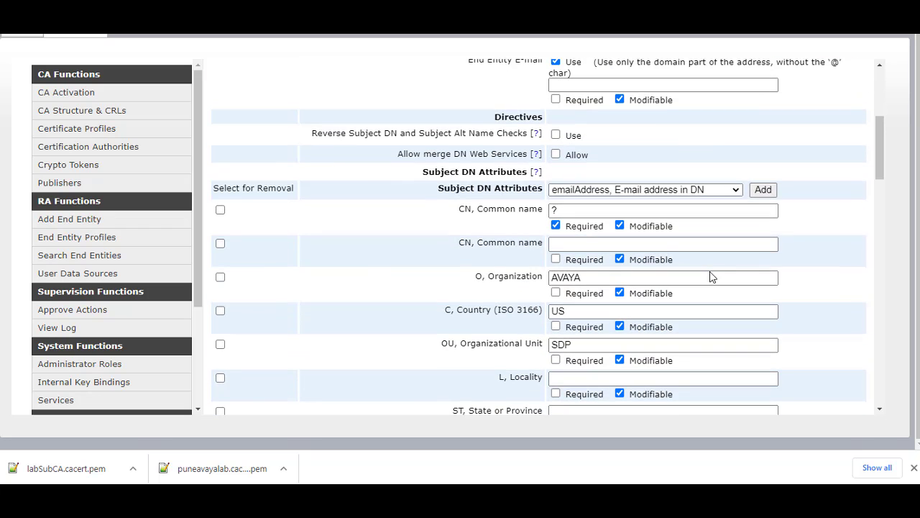
scroll(710, 277, down, 7)
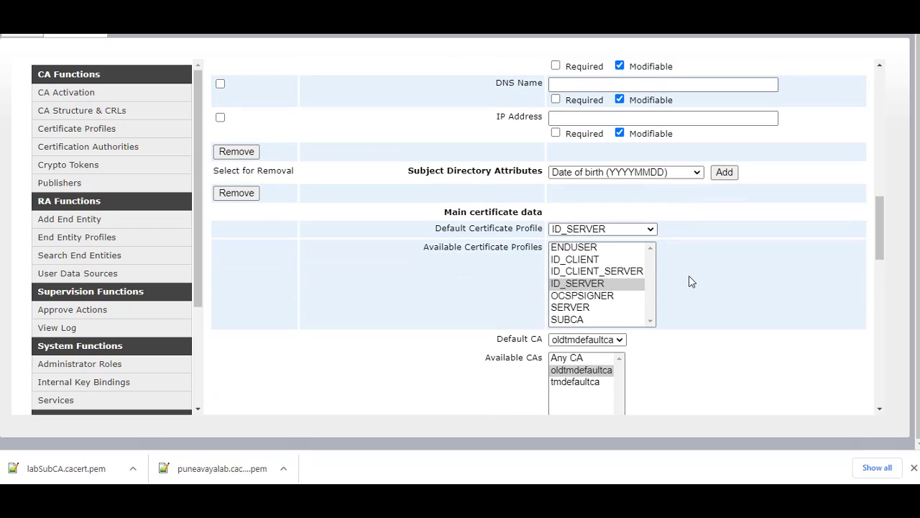
scroll(688, 276, down, 3)
click(621, 147)
click(595, 170)
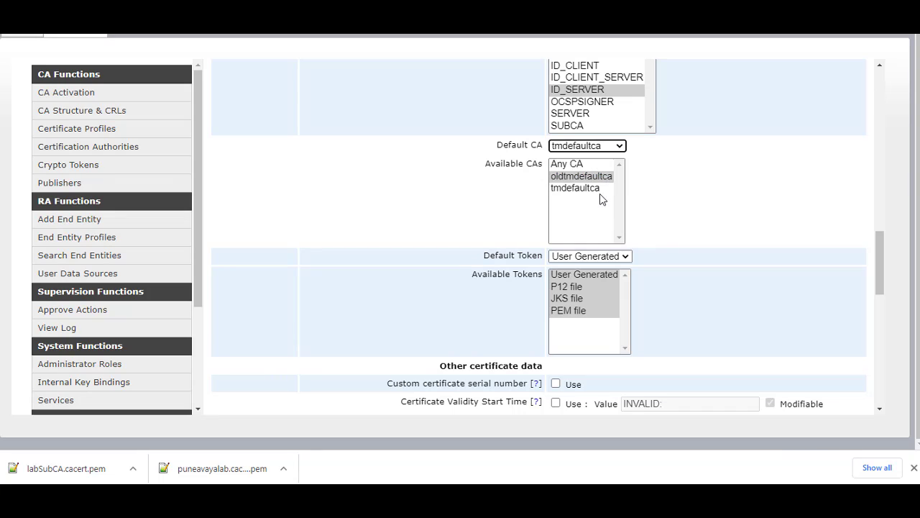
click(600, 190)
scroll(665, 256, down, 7)
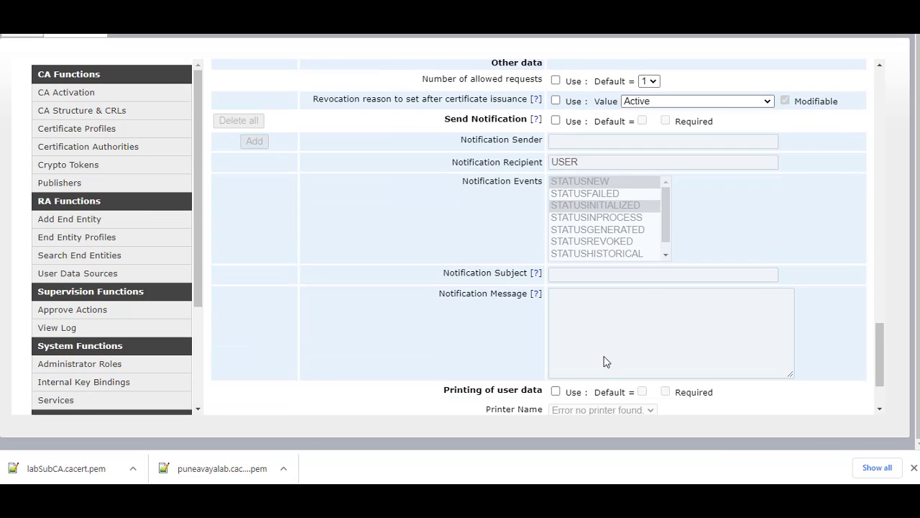
scroll(603, 362, down, 3)
click(566, 374)
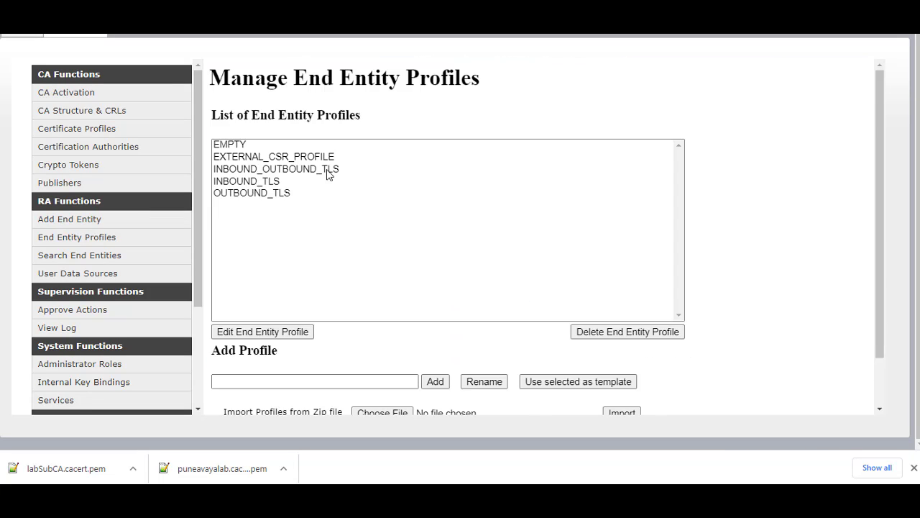
- Edit the end entity profile OUTBOUND_TLS, set both its default CA and available CAs to tmdefaultca, and save it
click(247, 193)
click(263, 331)
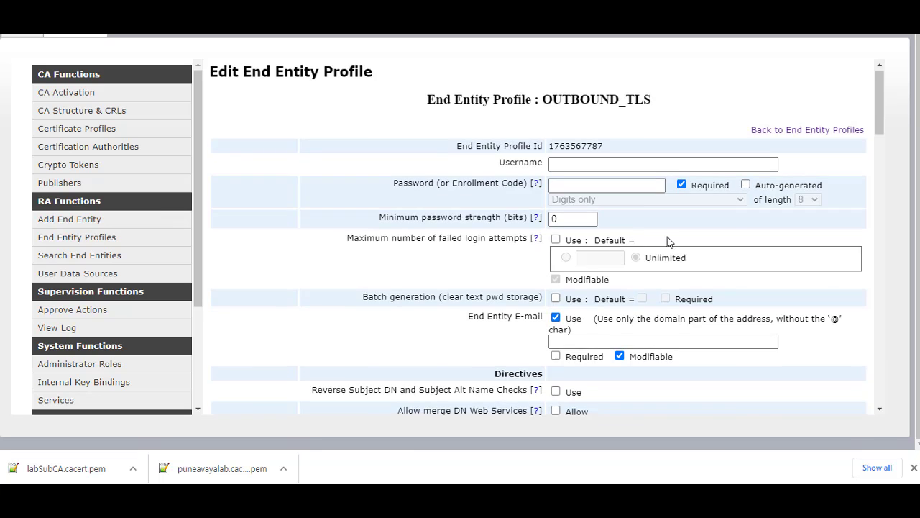
scroll(667, 241, down, 10)
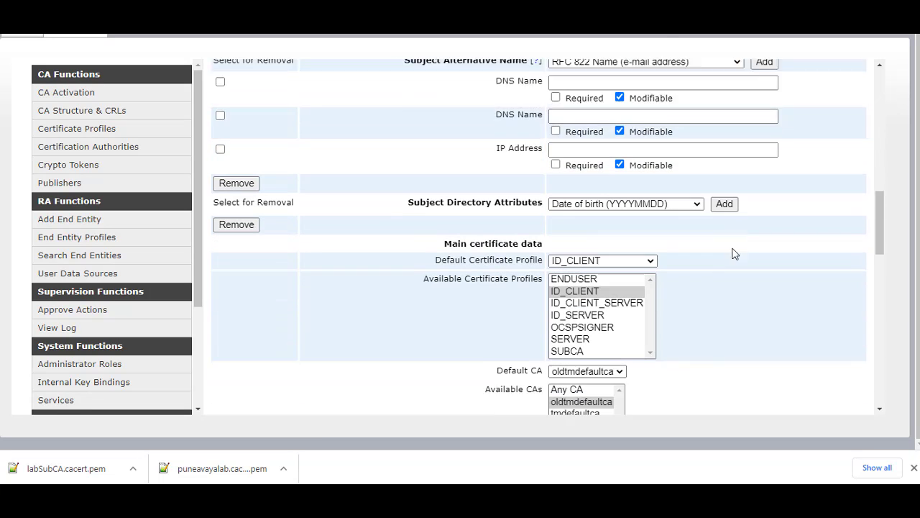
scroll(734, 253, down, 1)
click(593, 275)
click(594, 298)
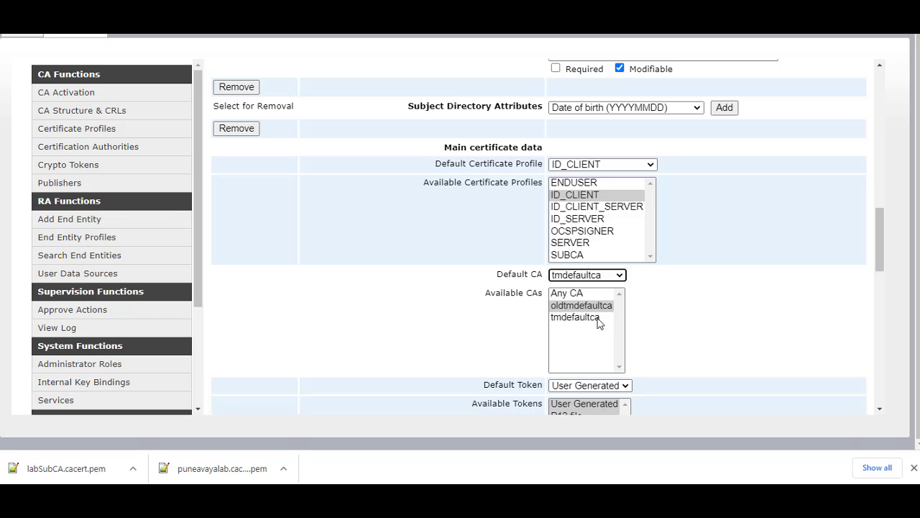
click(598, 318)
scroll(698, 310, down, 15)
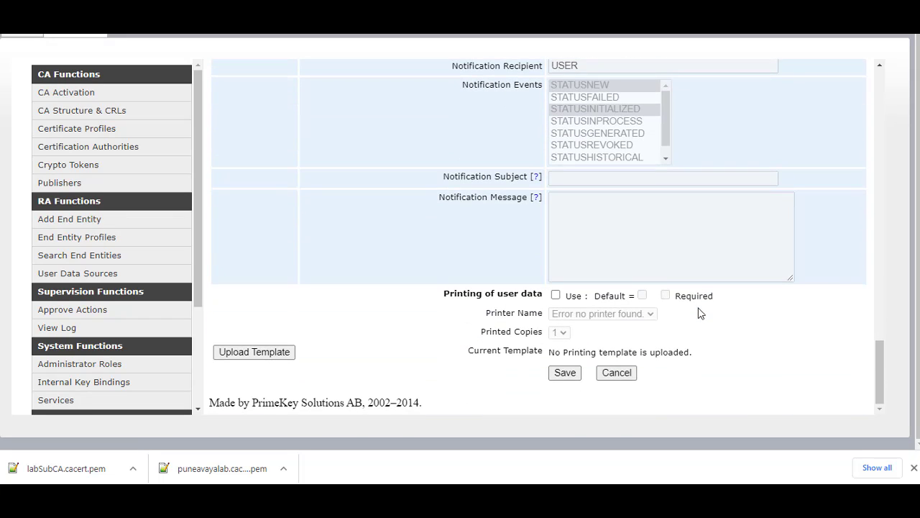
click(563, 372)
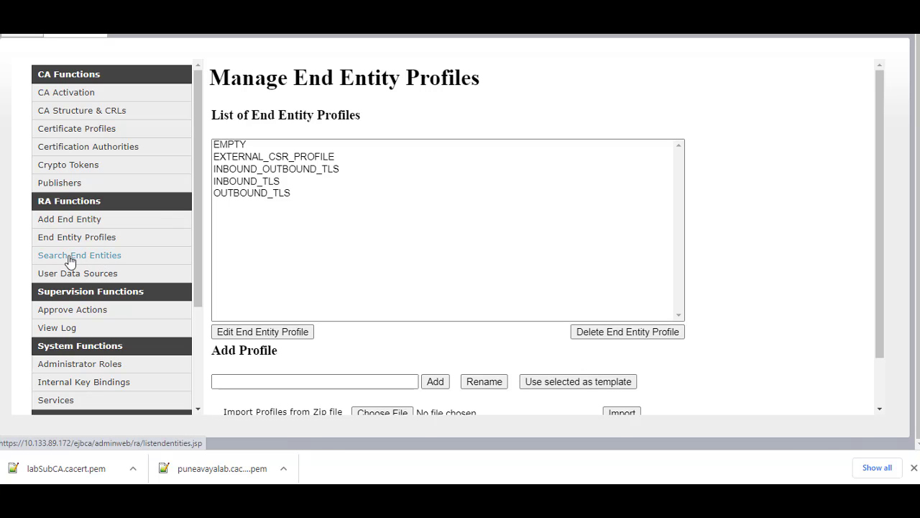
- Search the end entities with the status All to list every end entity
click(91, 263)
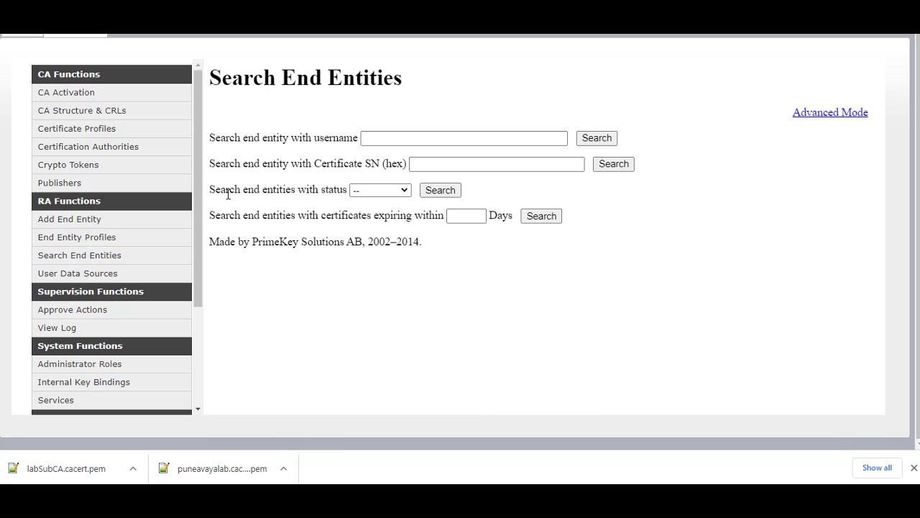
click(401, 191)
click(375, 214)
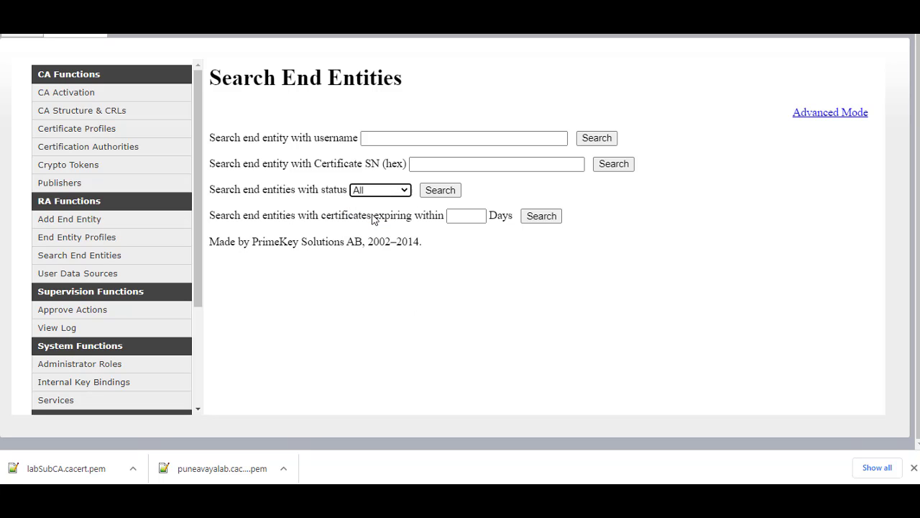
click(447, 192)
scroll(635, 215, down, 1)
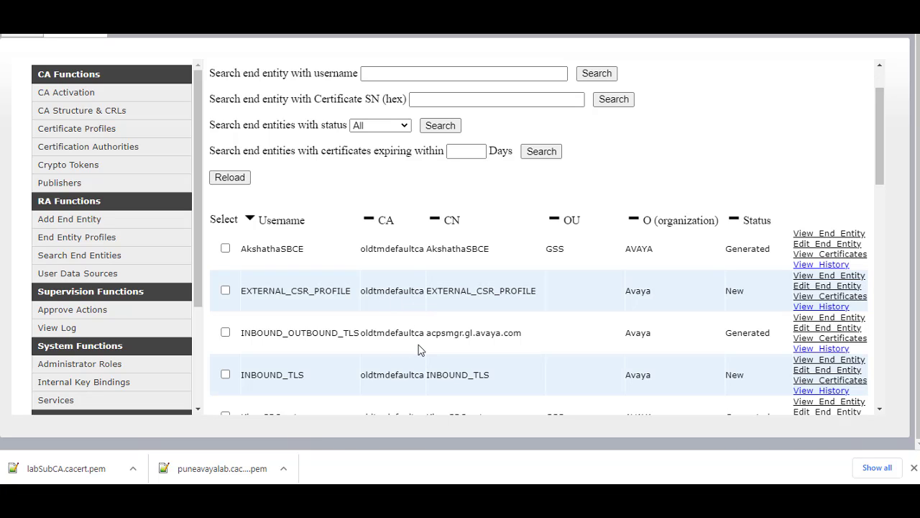
- Edit the end entity EXTERNAL_CSR_PROFILE, assign it to the CA tmdefaultca, save it and close its edit window
click(225, 291)
click(809, 287)
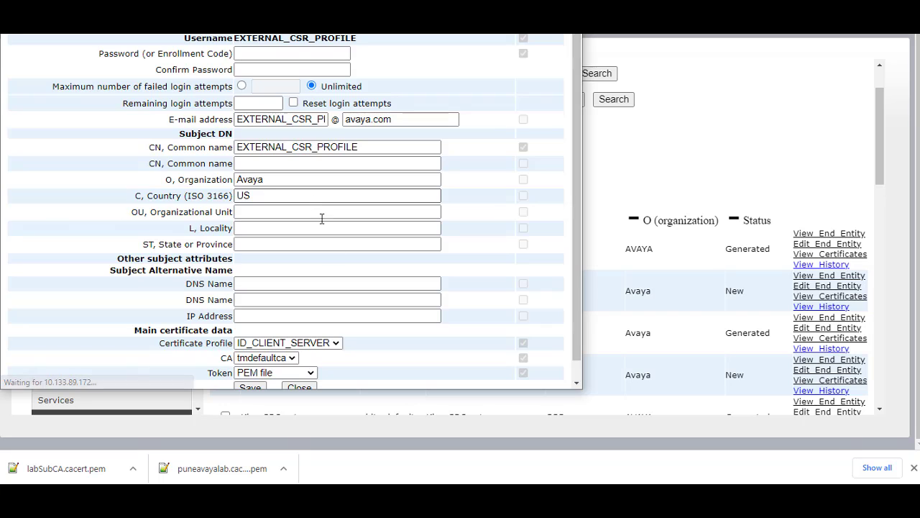
click(290, 363)
click(273, 372)
scroll(349, 366, down, 1)
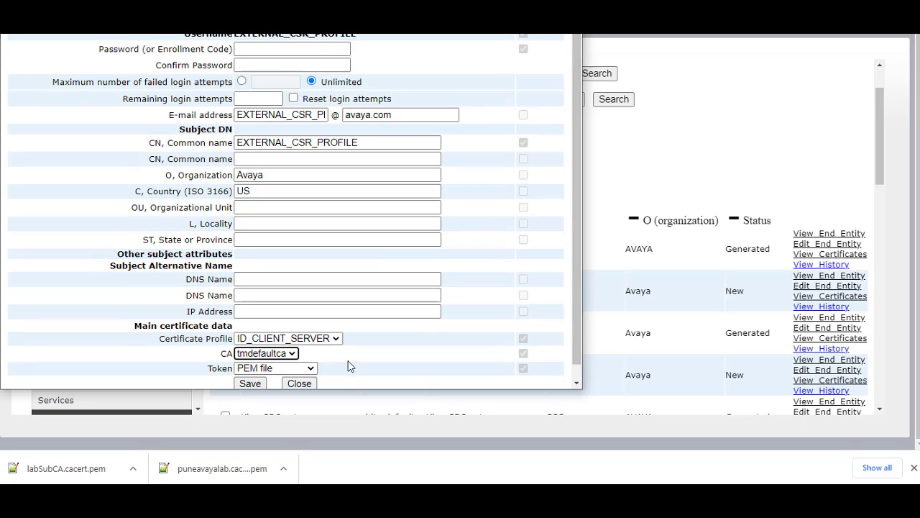
scroll(396, 329, up, 1)
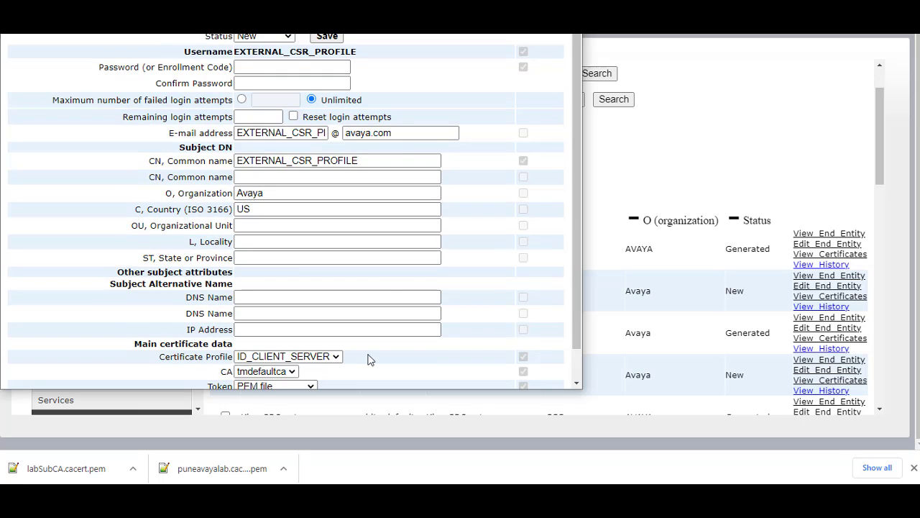
scroll(357, 325, down, 1)
click(299, 368)
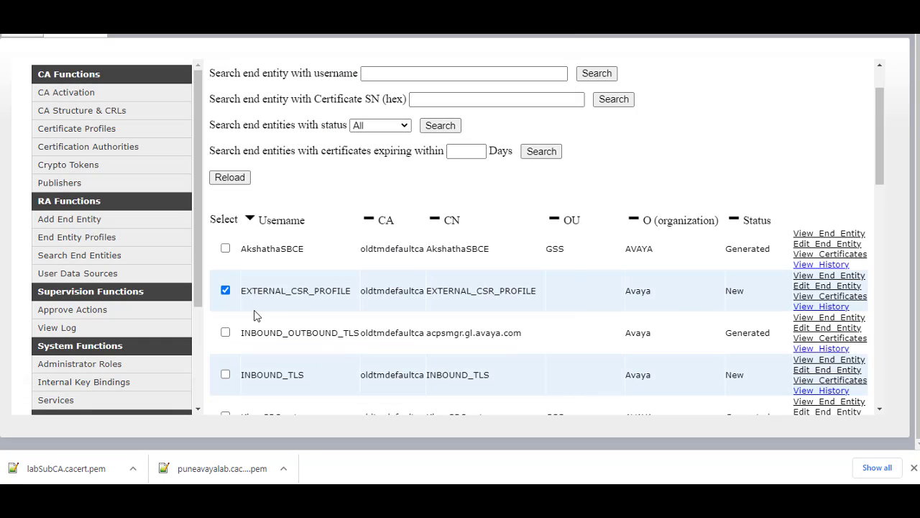
click(226, 293)
- Edit the end entity INBOUND_OUTBOUND_TLS, save it with tmdefaultca as its CA, and close its edit window
click(225, 333)
click(826, 328)
scroll(409, 287, down, 2)
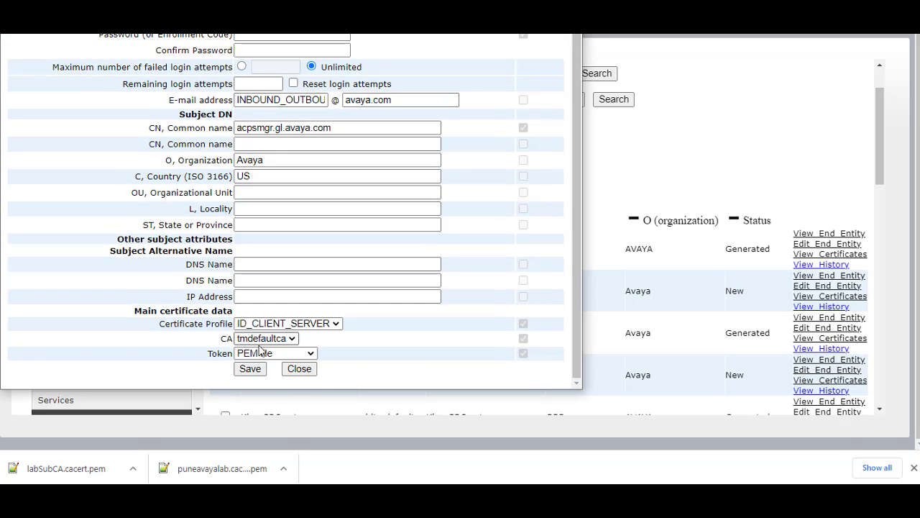
click(250, 369)
scroll(443, 300, down, 1)
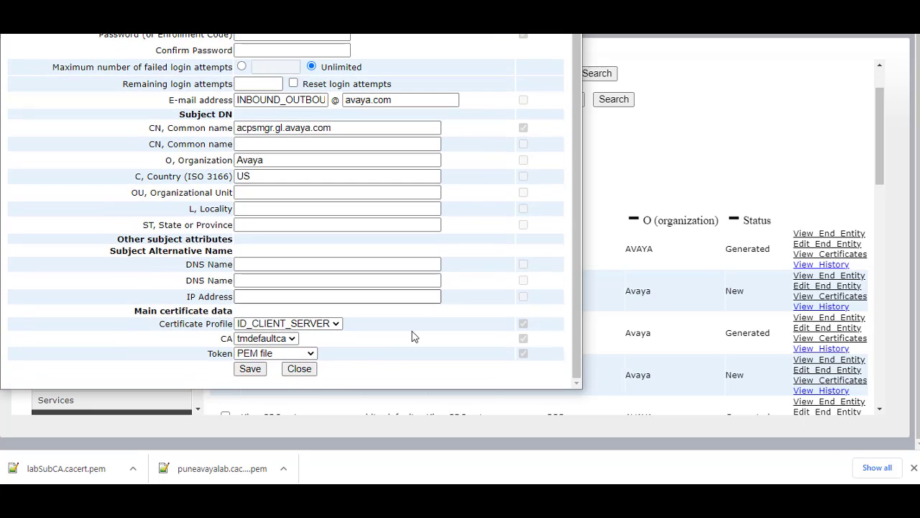
click(299, 368)
click(227, 333)
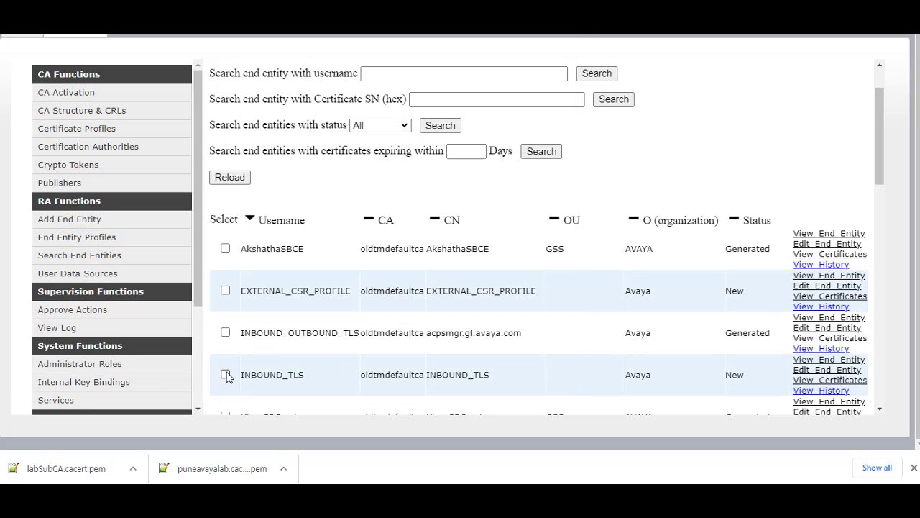
- Edit the end entity INBOUND_TLS, save it with tmdefaultca as its CA, and close its edit window
click(808, 369)
scroll(288, 345, down, 1)
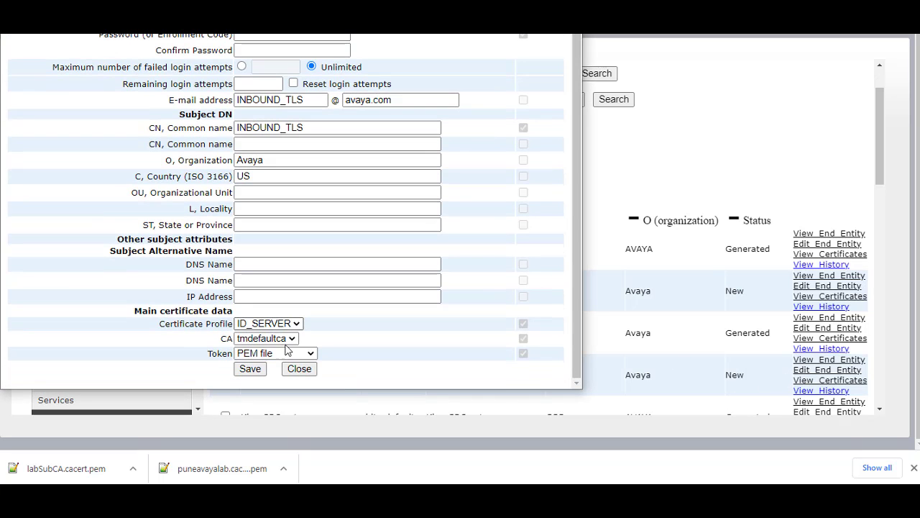
click(249, 369)
scroll(320, 353, down, 1)
click(300, 369)
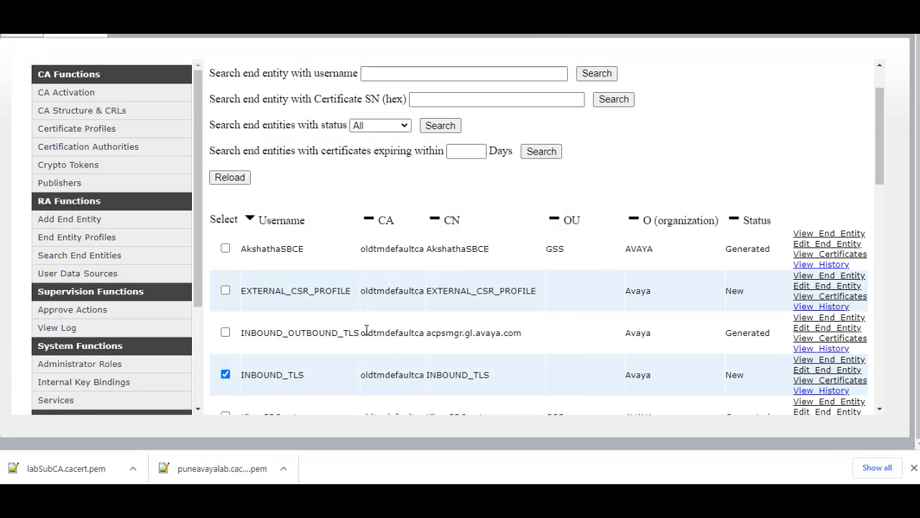
click(226, 246)
- Edit the end entity OUTBOUND_TLS, set its CA to tmdefaultca, save it and close its edit window
click(226, 330)
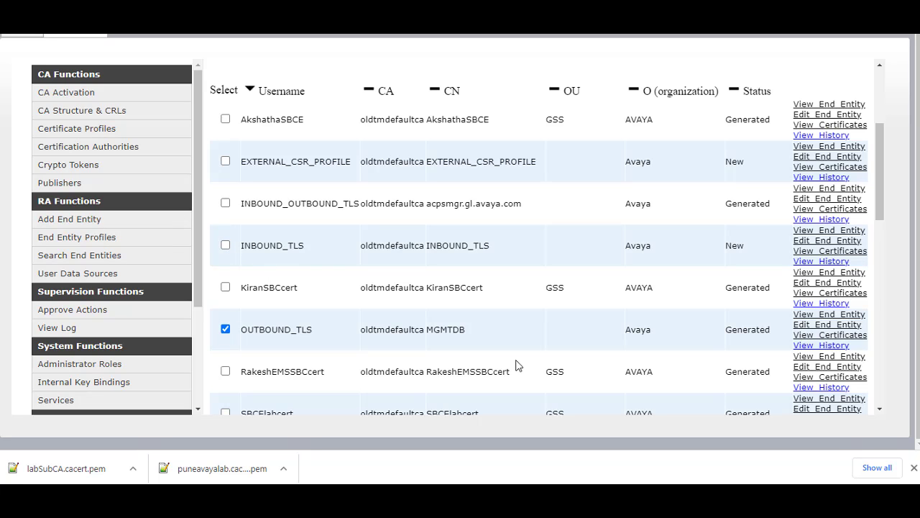
click(808, 325)
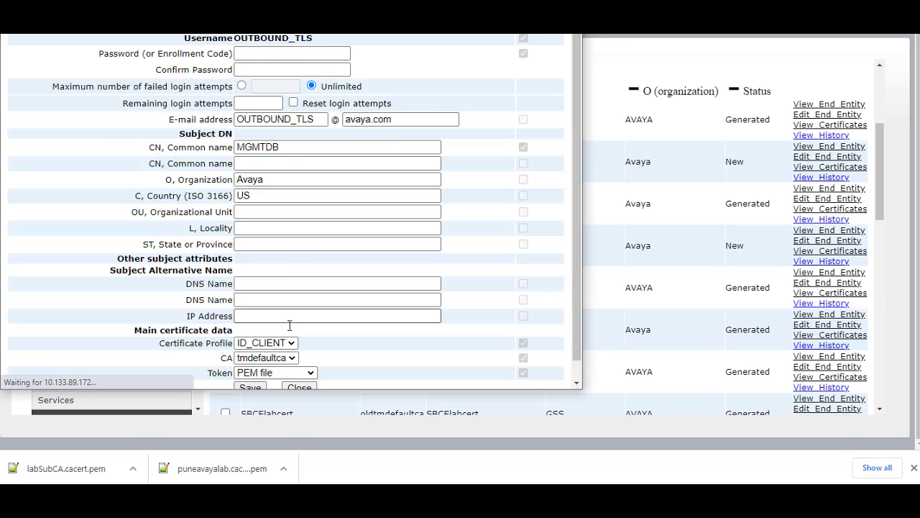
scroll(292, 343, down, 1)
click(293, 339)
click(276, 352)
click(260, 370)
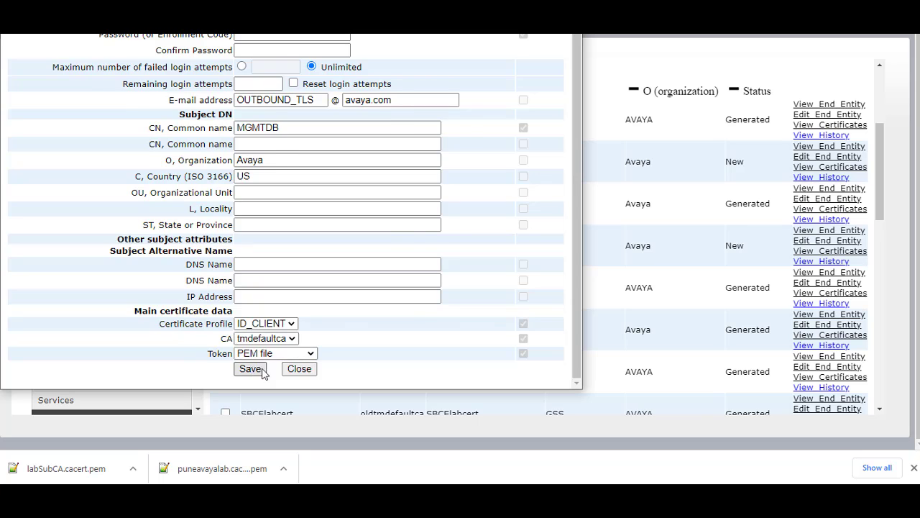
scroll(345, 350, down, 1)
click(300, 369)
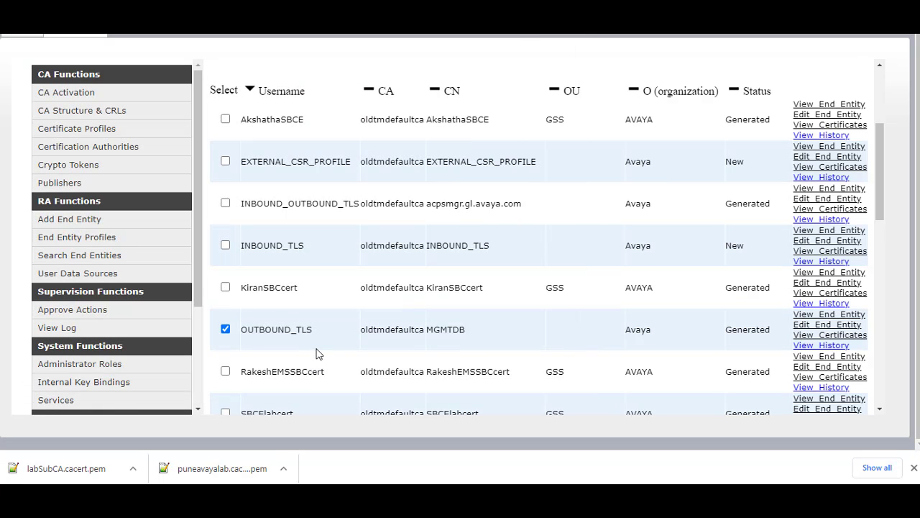
click(225, 330)
- Reload the end entity list and check the CA assigned to each of the edited end entities
scroll(366, 319, up, 1)
click(228, 113)
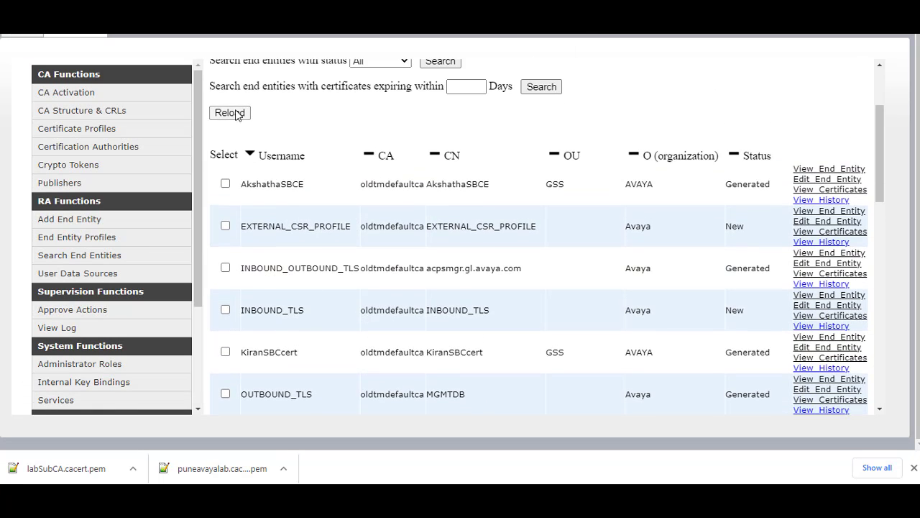
scroll(520, 260, down, 2)
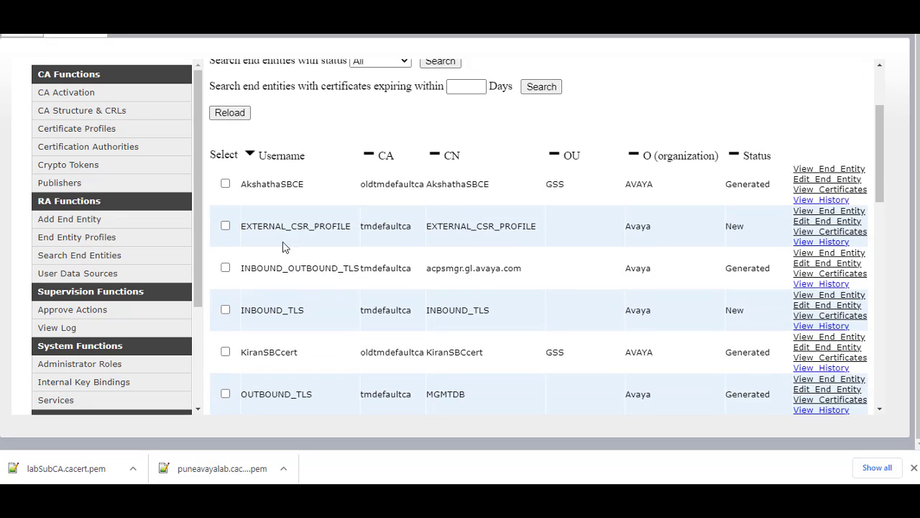
drag(413, 228, 364, 226)
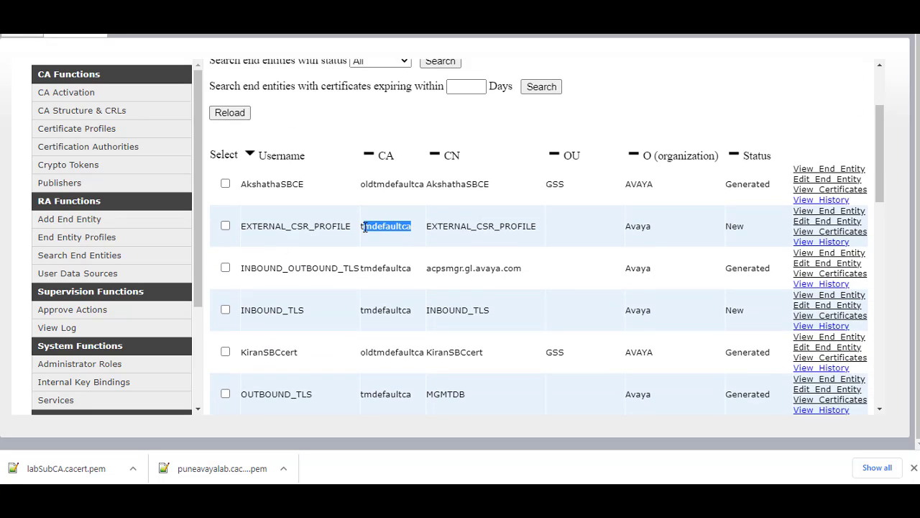
drag(363, 269, 411, 270)
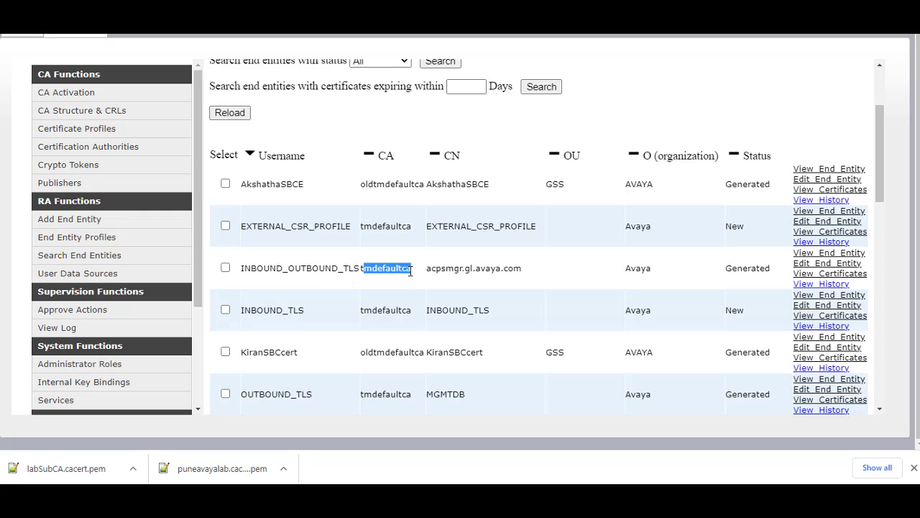
drag(412, 310, 361, 311)
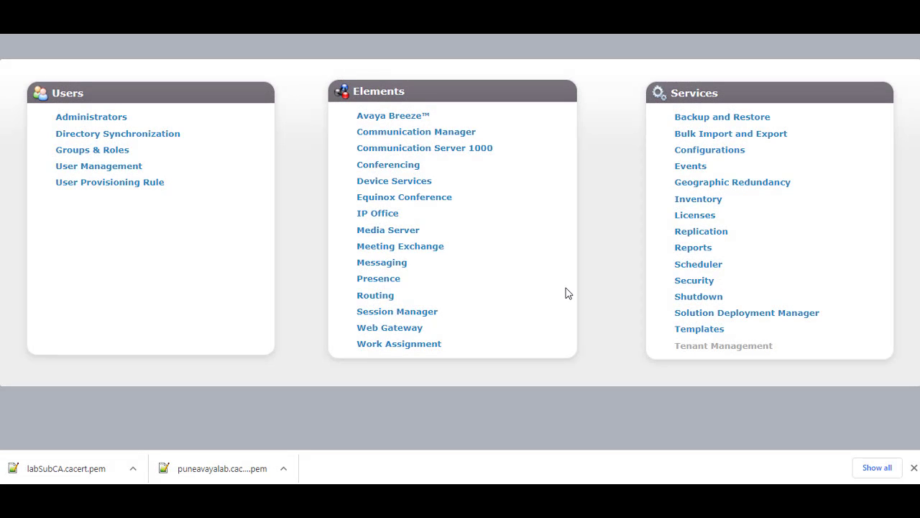
- Go to the inventory's managed elements, select the System Manager element, and open its trusted certificates
click(695, 205)
click(68, 92)
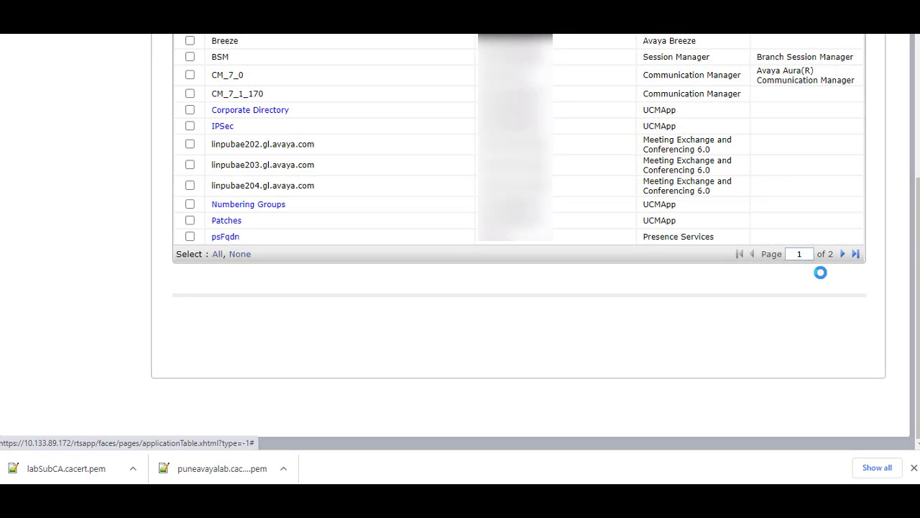
scroll(210, 256, down, 2)
click(190, 84)
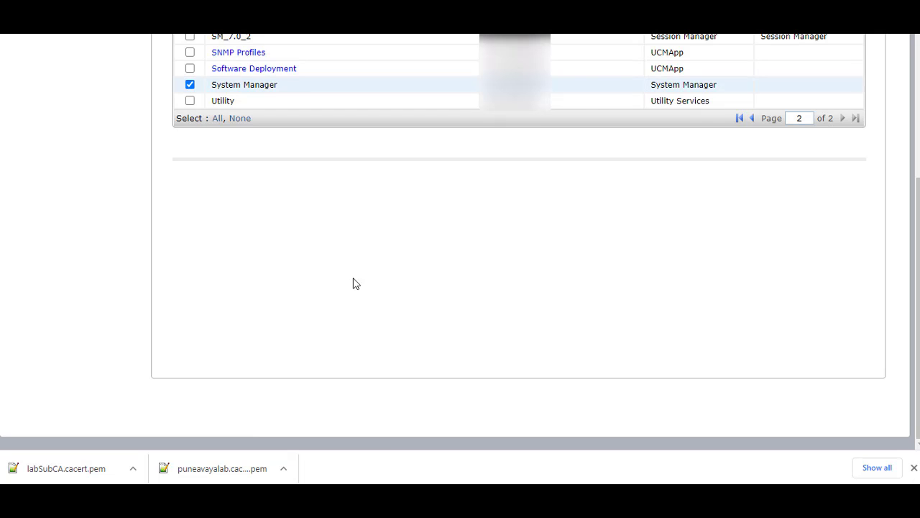
scroll(360, 288, up, 3)
click(544, 123)
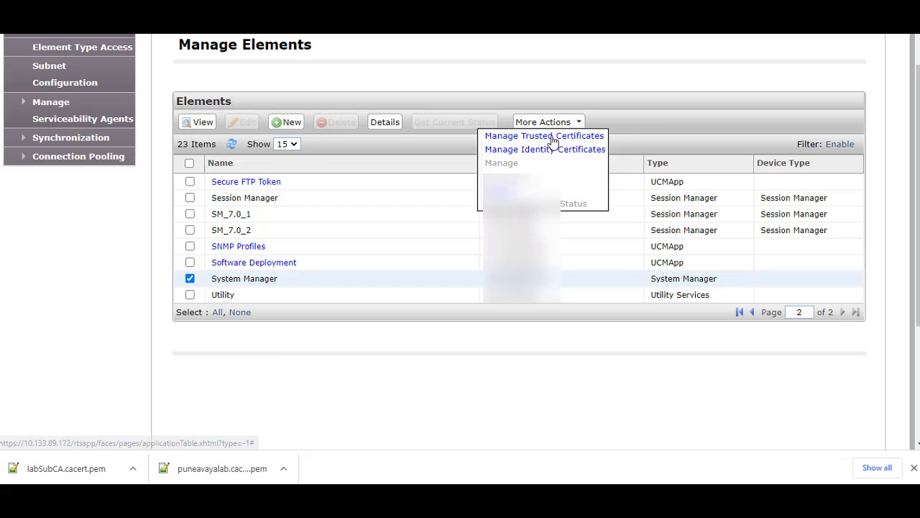
click(550, 137)
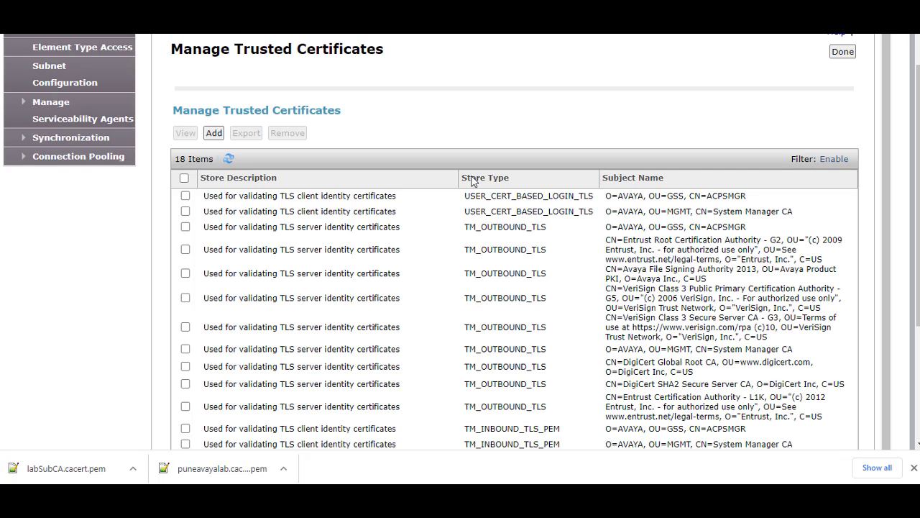
- Import the labSubCA certificate from file as a trusted certificate for all store types, retrieving and reviewing its details
click(214, 132)
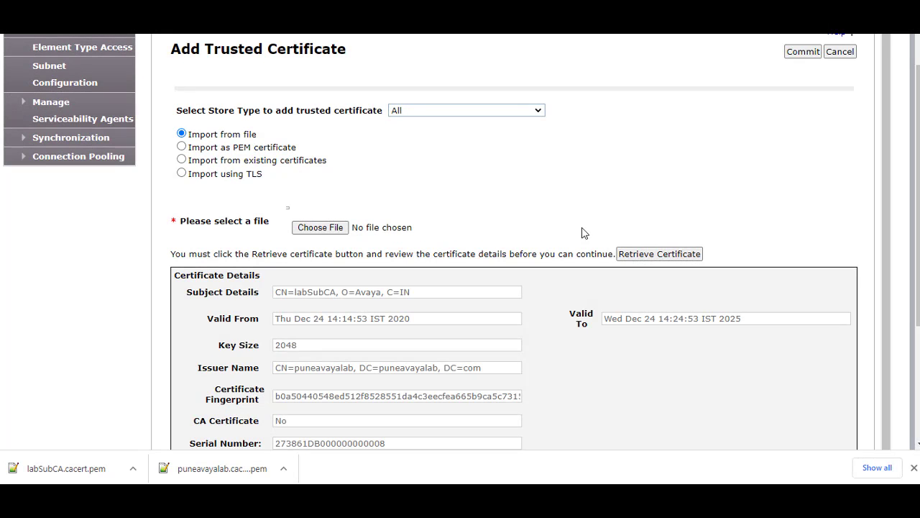
scroll(583, 232, down, 2)
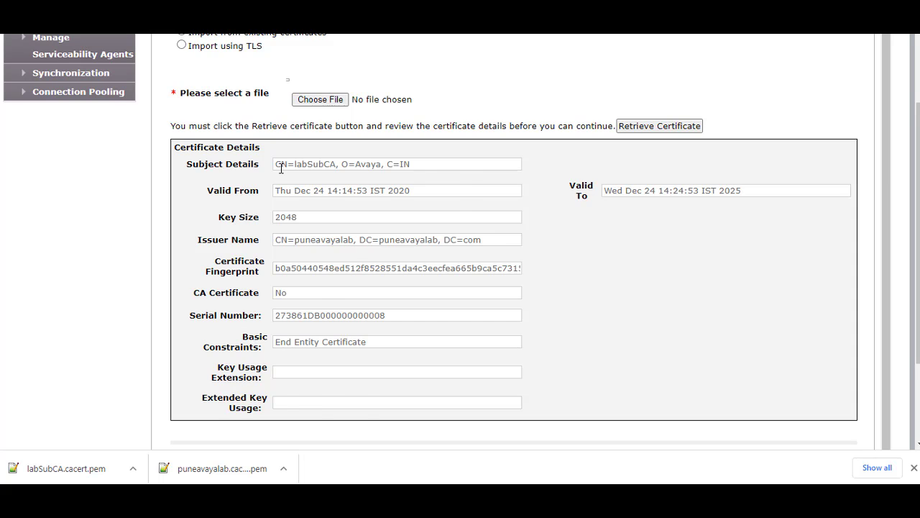
scroll(280, 168, up, 1)
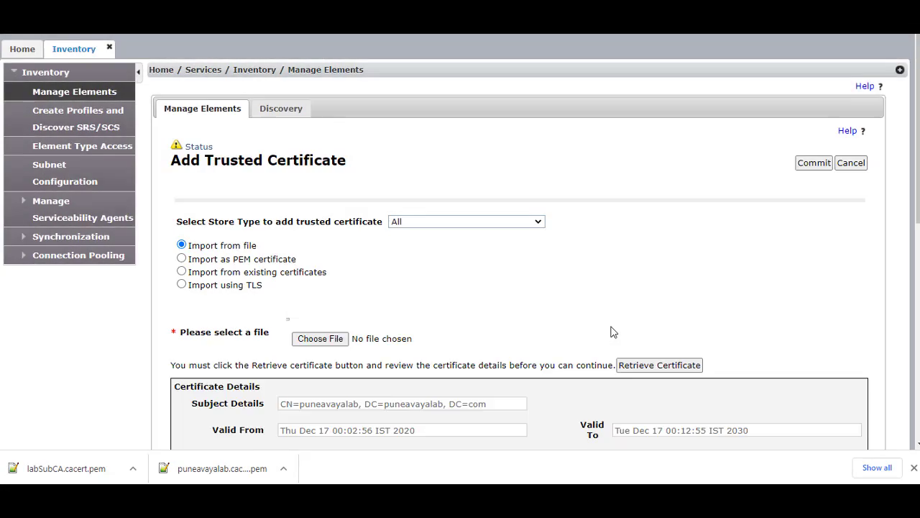
- Review the puneavayalab certificate's details, commit it as trusted, and check the trusted certificates list for the labSubCA and puneavayalab entries
scroll(326, 327, down, 2)
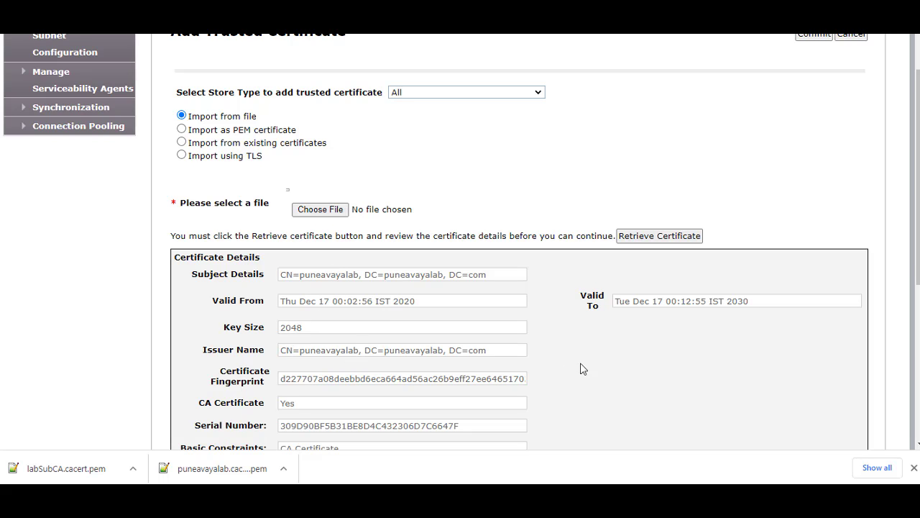
scroll(784, 287, up, 3)
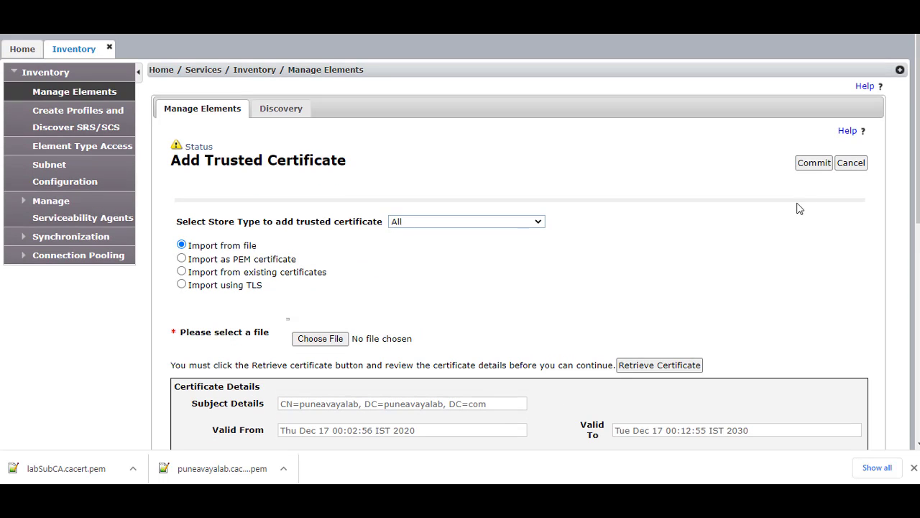
click(814, 164)
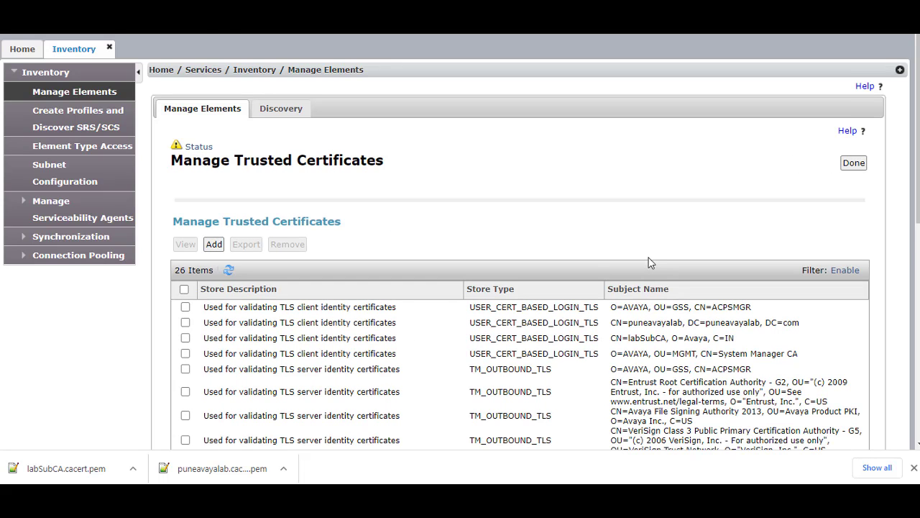
scroll(648, 263, down, 3)
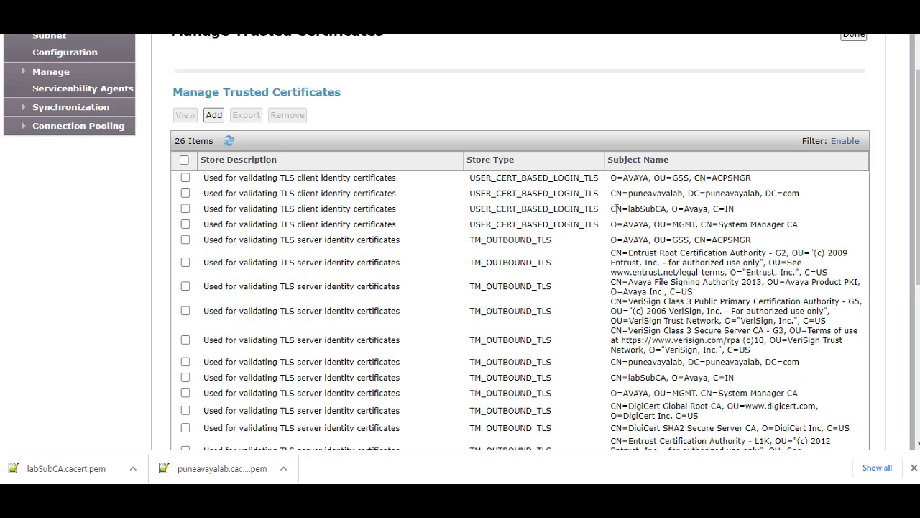
drag(613, 209, 664, 209)
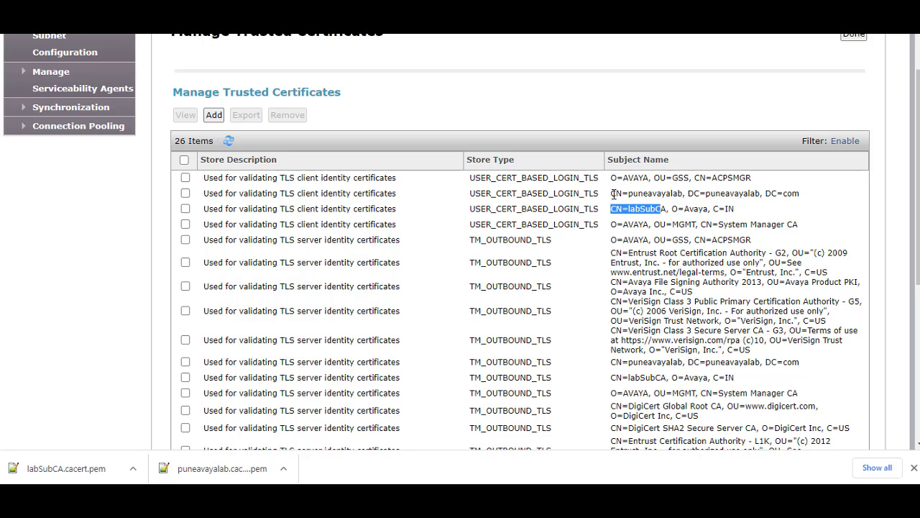
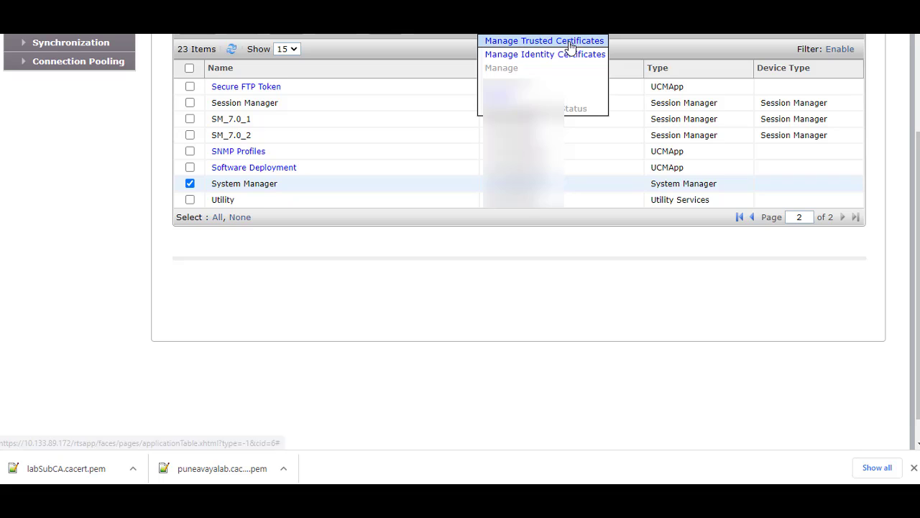
- Open System Manager's identity certificates and replace the SPIRIT one with an internal CA signed certificate, including its common name and using an RSA key
click(545, 54)
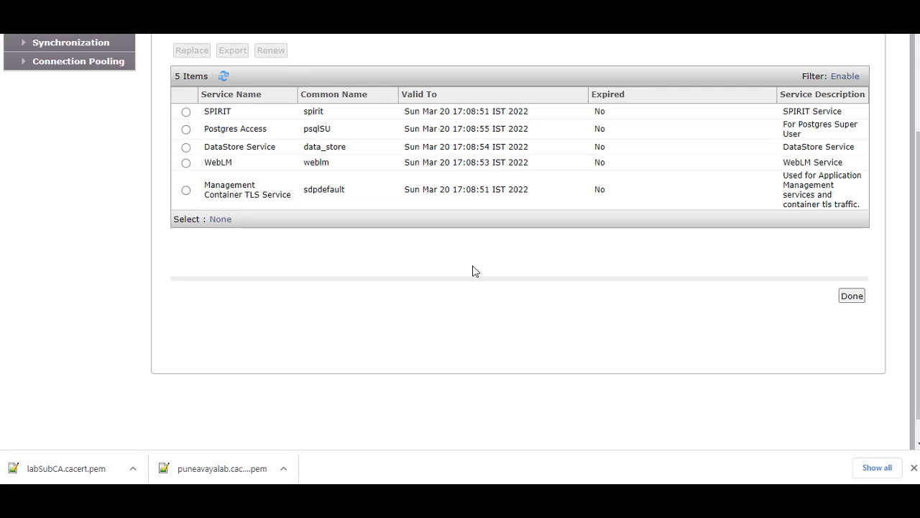
scroll(453, 279, up, 1)
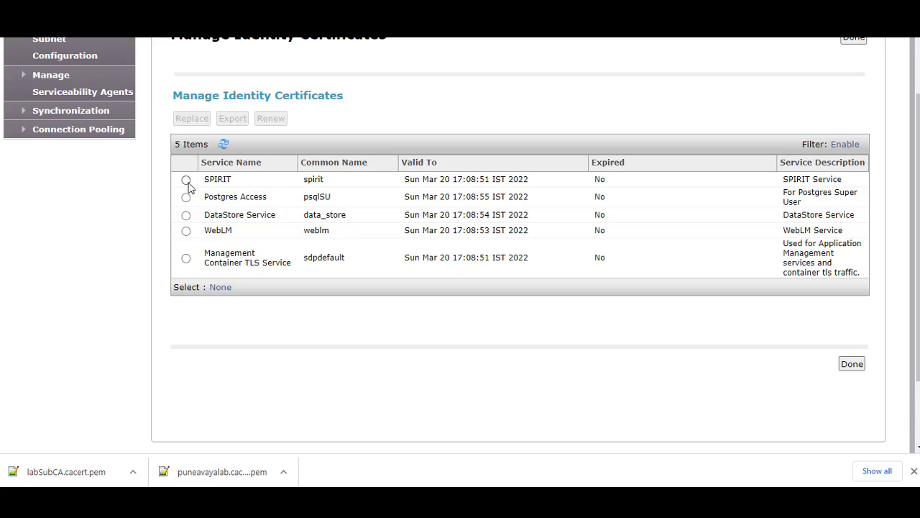
click(186, 181)
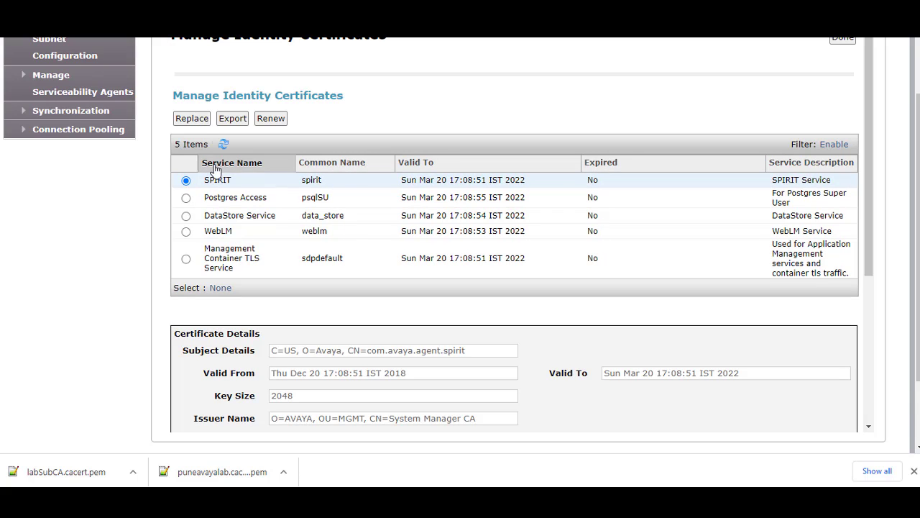
click(192, 120)
scroll(476, 294, down, 3)
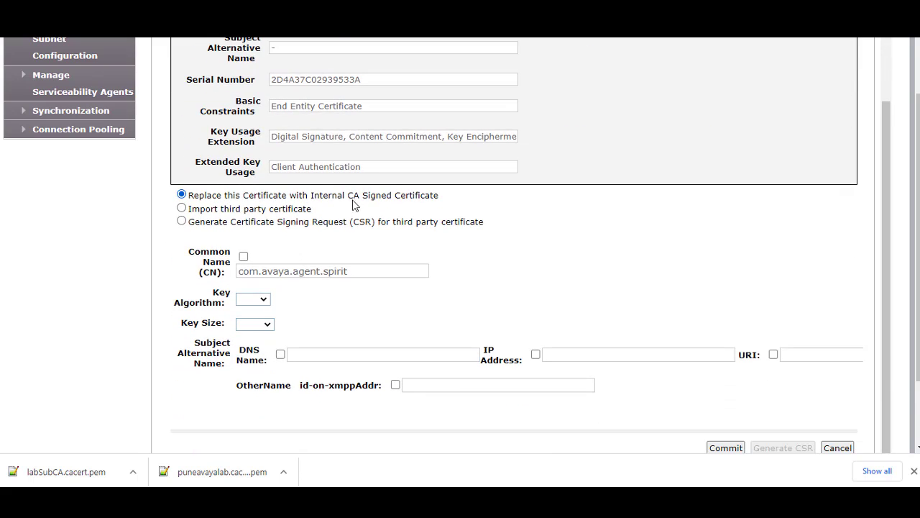
click(243, 257)
click(263, 299)
click(255, 324)
click(256, 325)
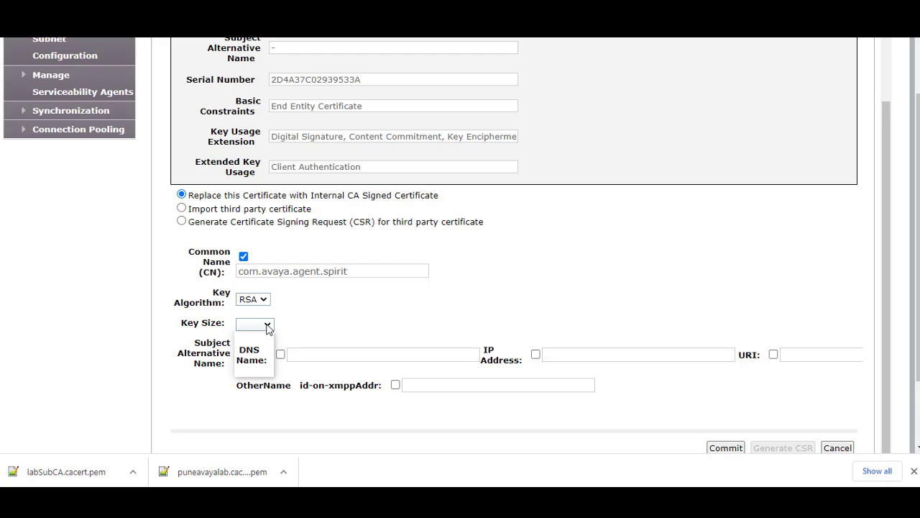
click(256, 357)
click(726, 447)
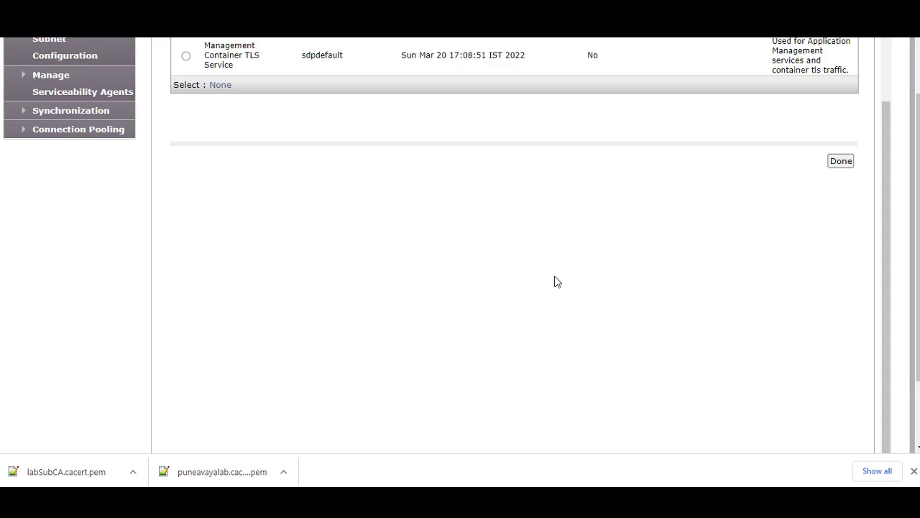
- Replace the Postgres Access identity certificate with an internal CA signed one, using common name MGMTDB, key algorithm RSA and key size 2048
click(185, 198)
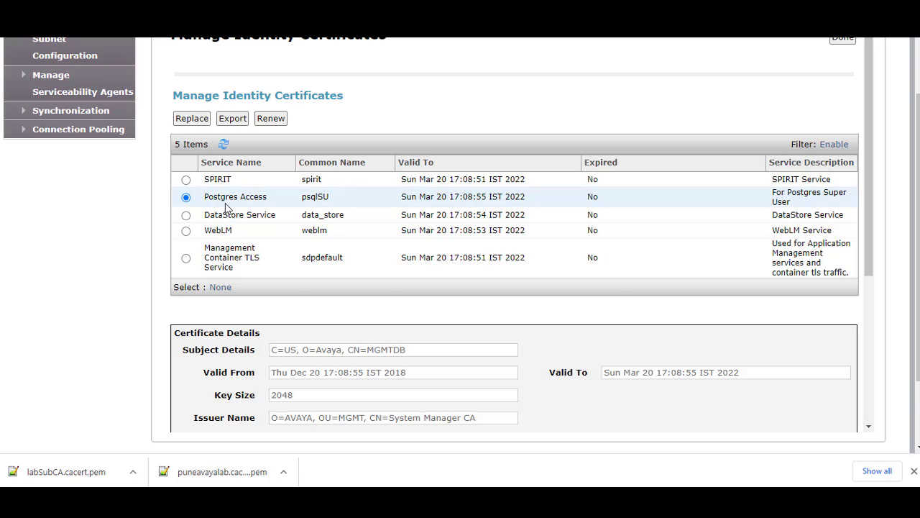
click(199, 121)
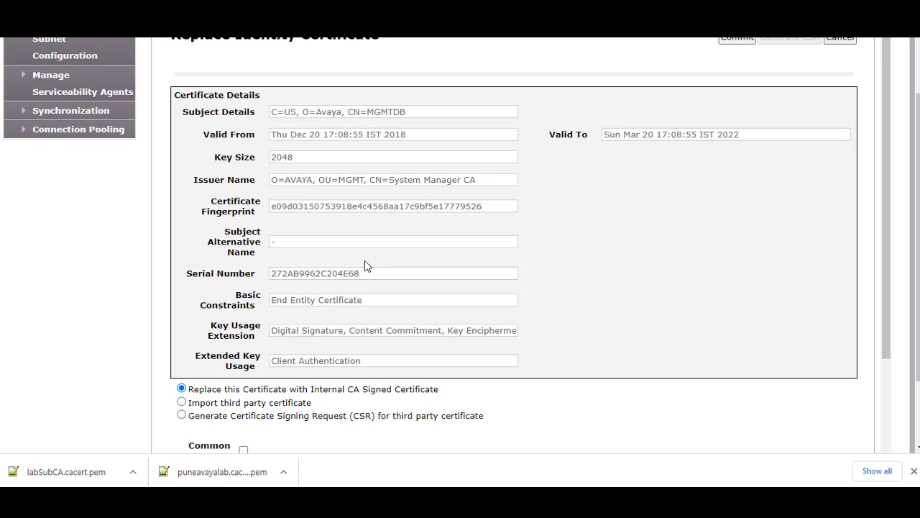
scroll(288, 345, down, 2)
click(244, 322)
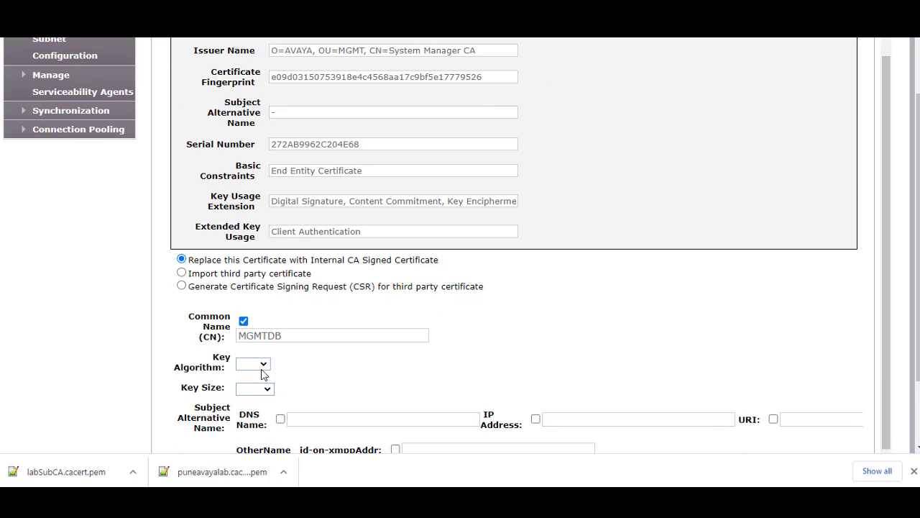
click(263, 363)
click(256, 386)
click(263, 388)
click(256, 424)
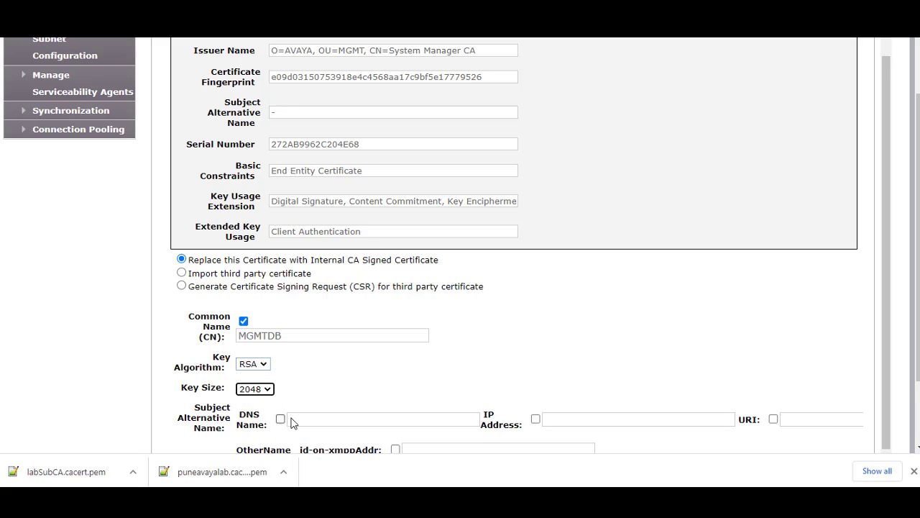
scroll(571, 382, down, 1)
click(732, 432)
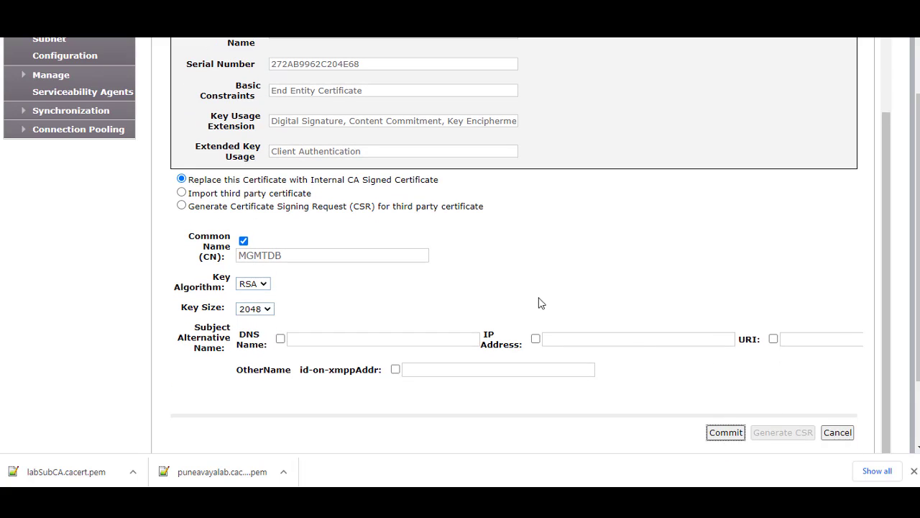
- Replace the DataStore Service identity certificate with an internal CA signed one, including its common name, using key algorithm RSA and selecting a key size
click(186, 216)
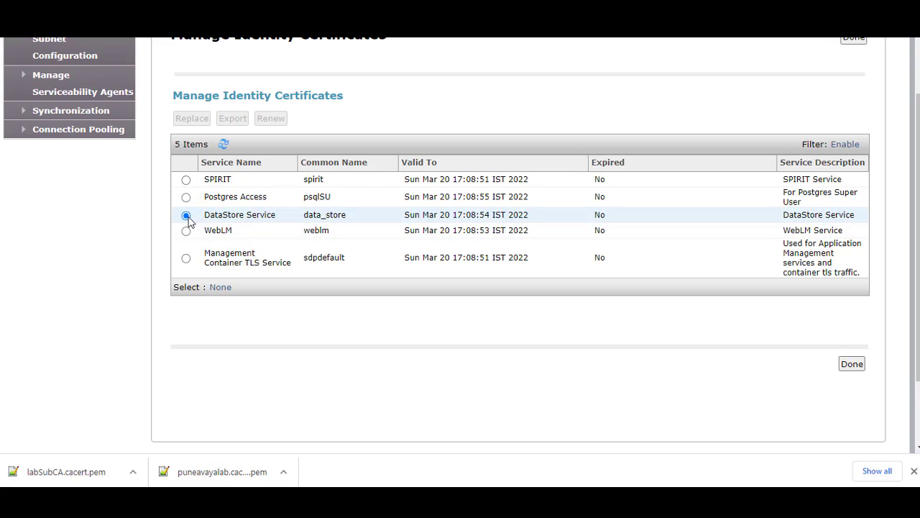
click(188, 119)
scroll(343, 255, down, 3)
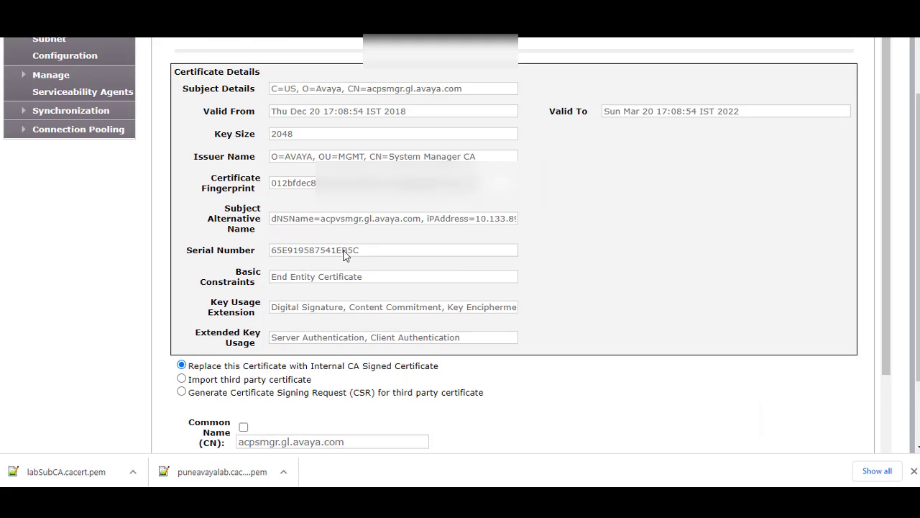
click(263, 364)
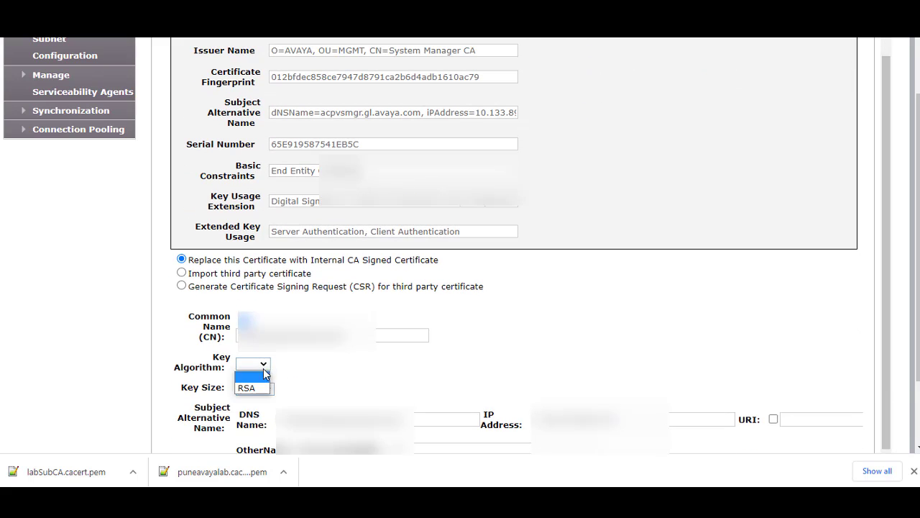
click(250, 386)
click(266, 389)
click(248, 424)
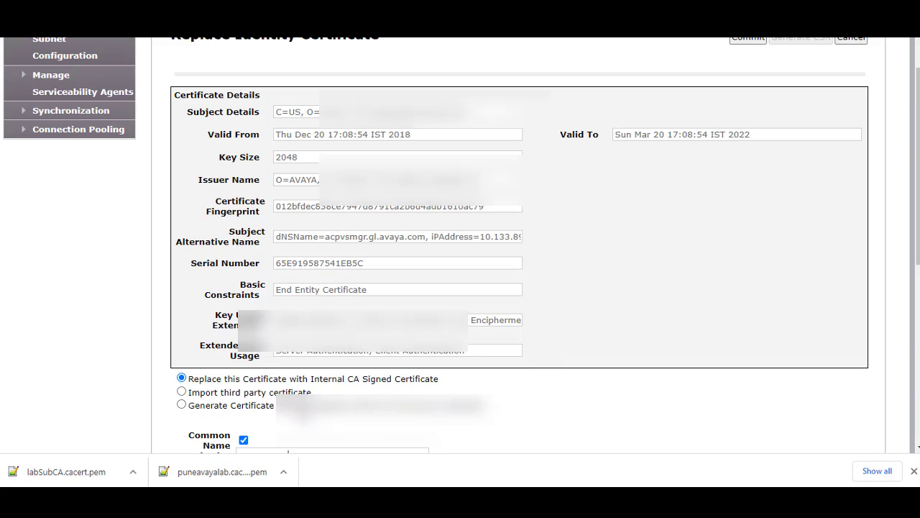
scroll(288, 360, down, 5)
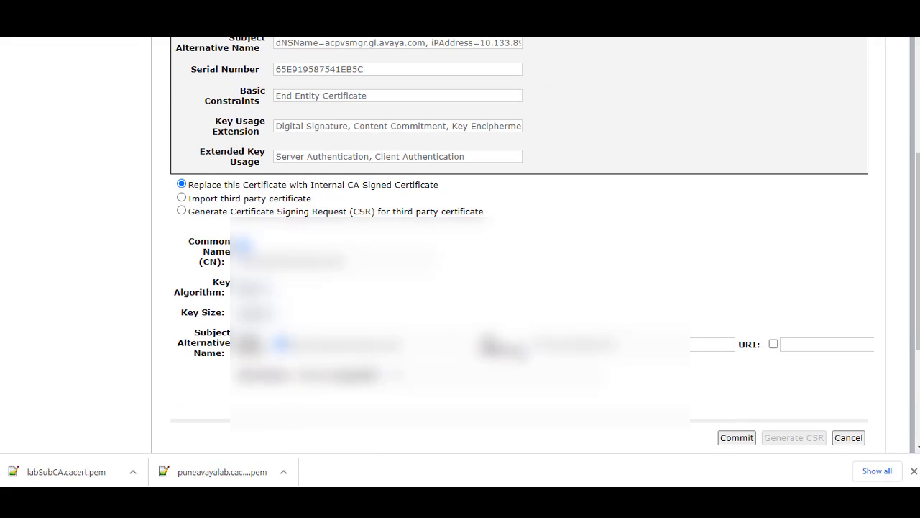
click(736, 437)
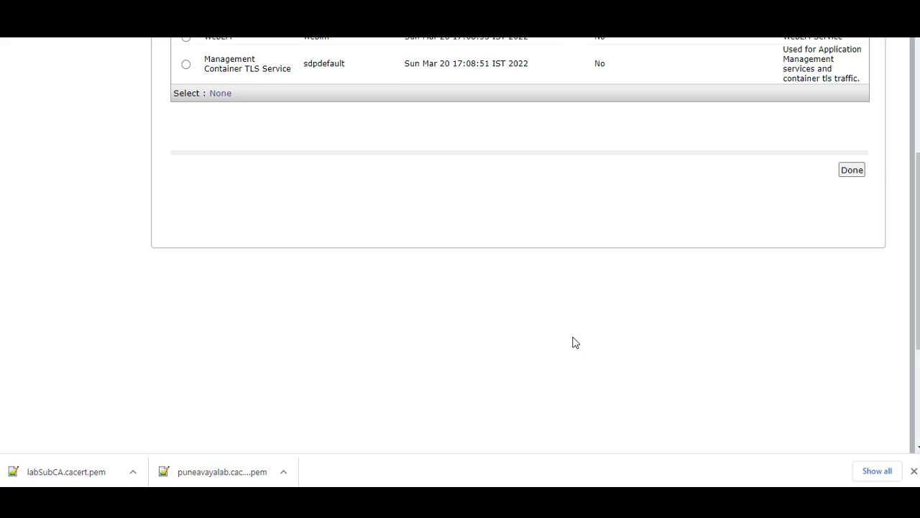
- Replace the WebLM identity certificate with an internal CA signed one, including its common name and selecting the key size
scroll(253, 228, up, 2)
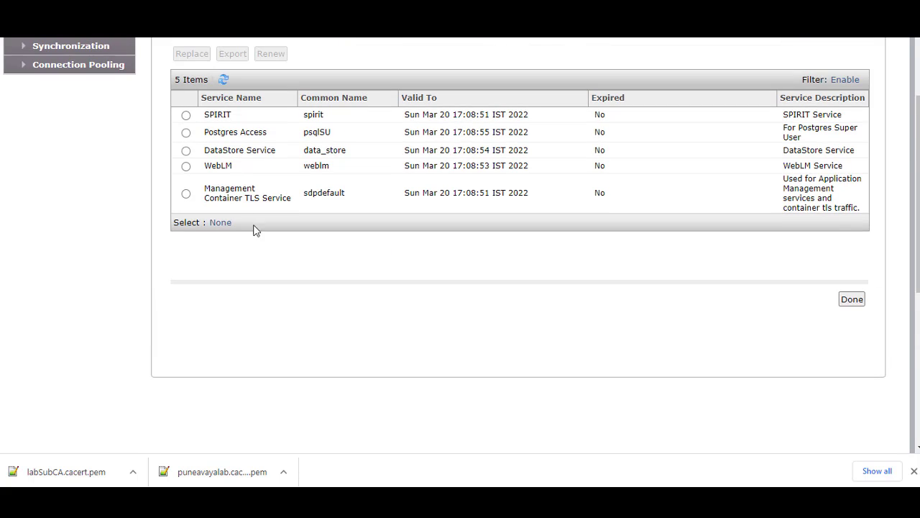
click(185, 166)
click(191, 53)
scroll(410, 243, down, 5)
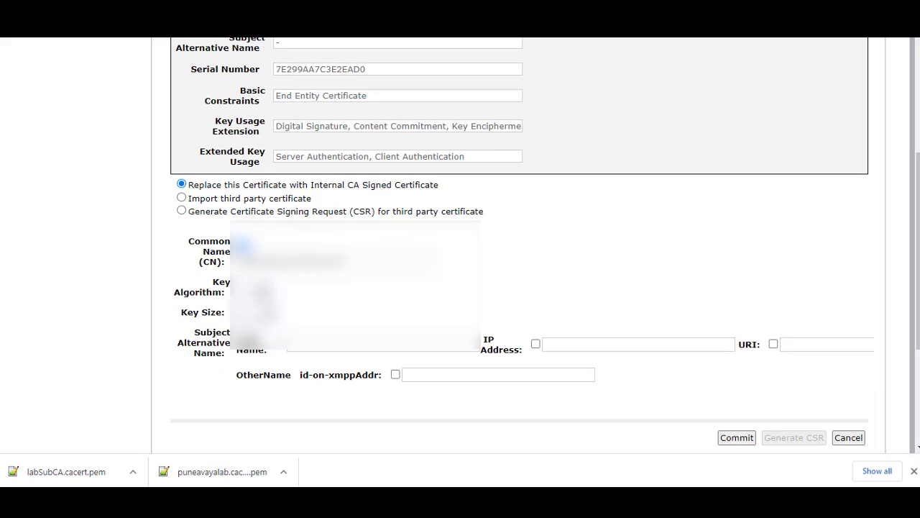
click(253, 312)
click(253, 359)
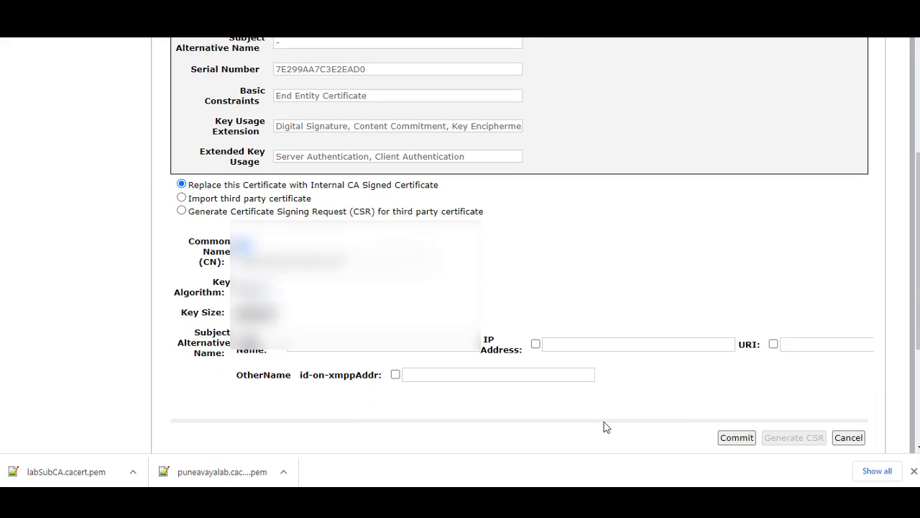
click(737, 437)
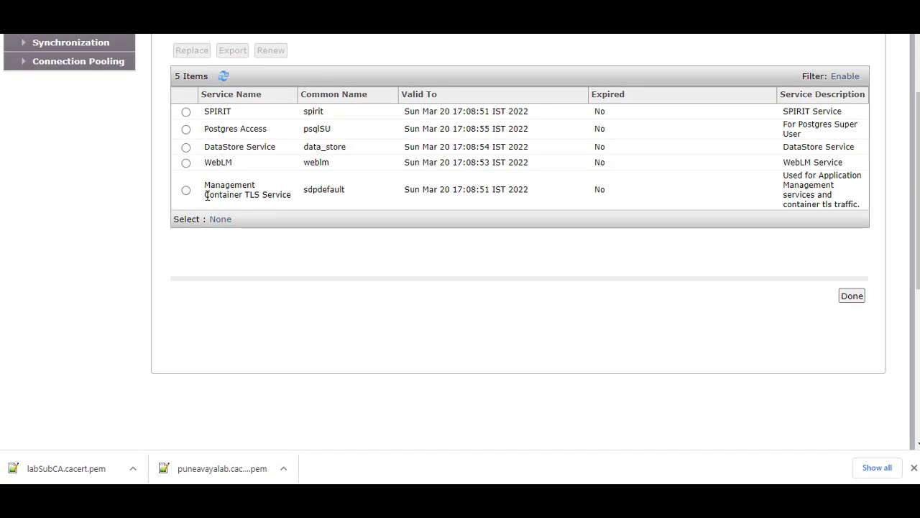
- Open the Management Container TLS Service identity certificate for replacement with an internal CA signed certificate
click(186, 190)
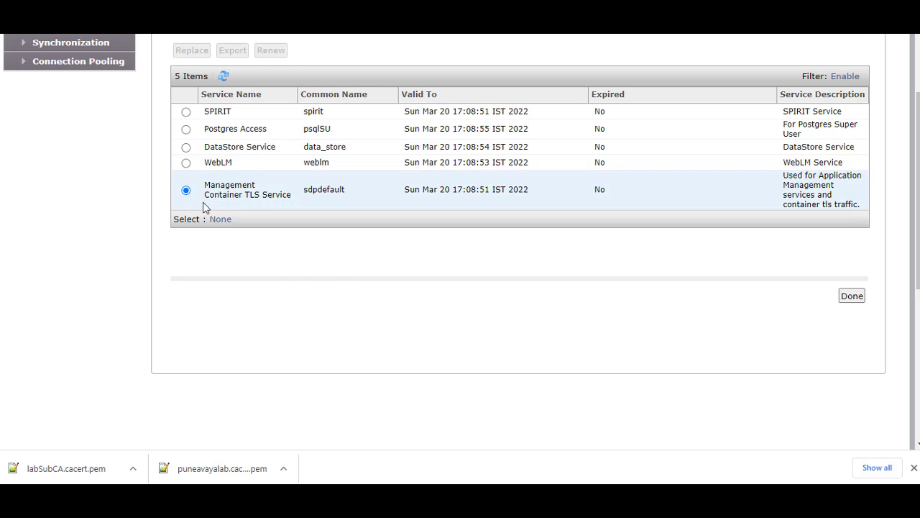
click(193, 52)
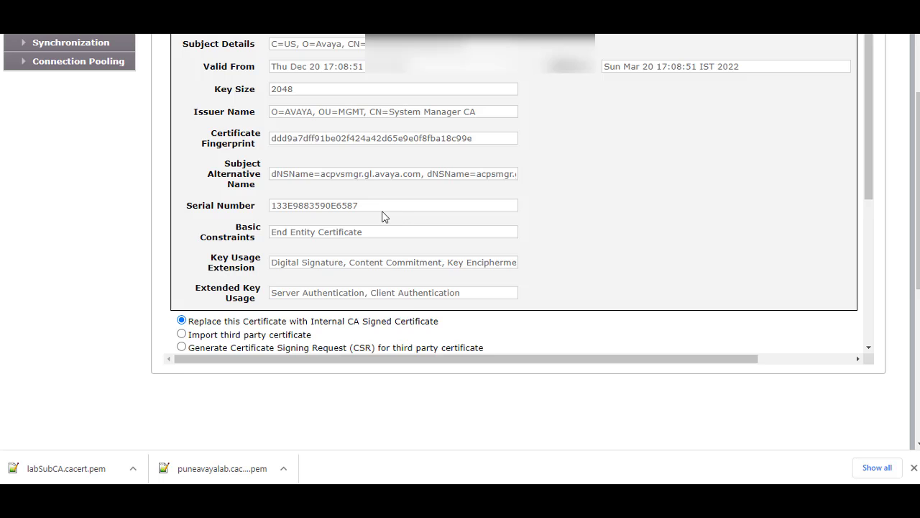
scroll(393, 222, down, 3)
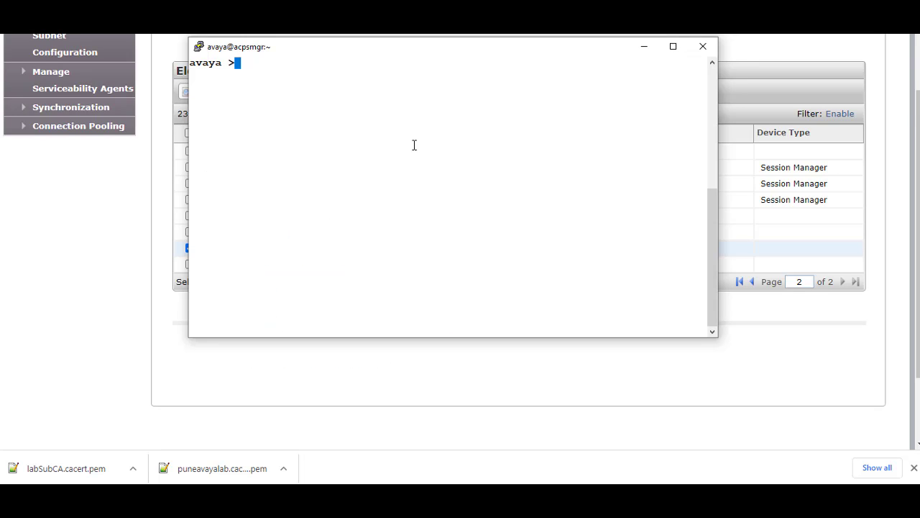
- In the PuTTY terminal, restart System Manager JBoss with smgr stop and smgr start, entering the sudo password
text(smgr stop)
key(Return)
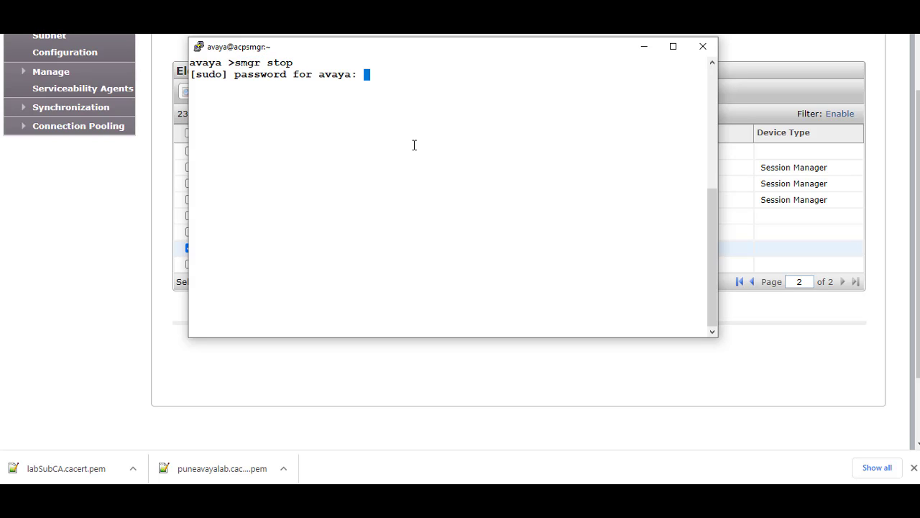
key(Return)
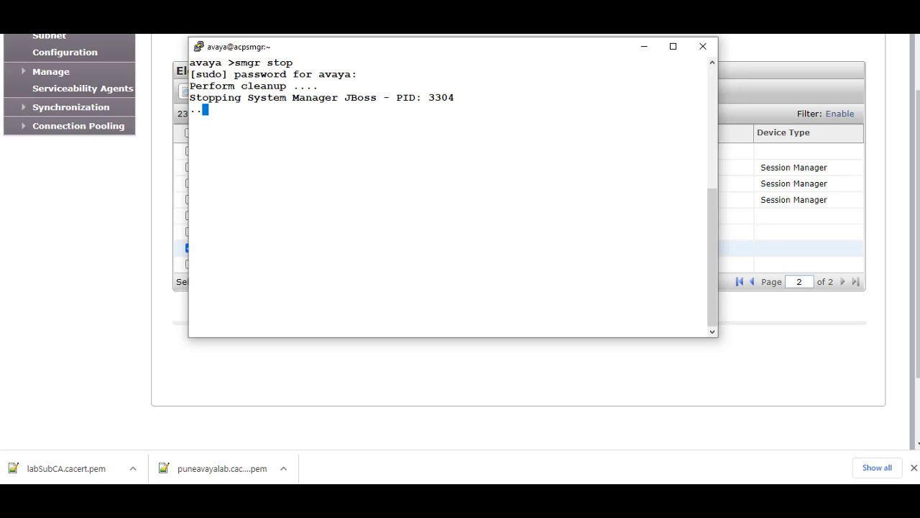
click(295, 135)
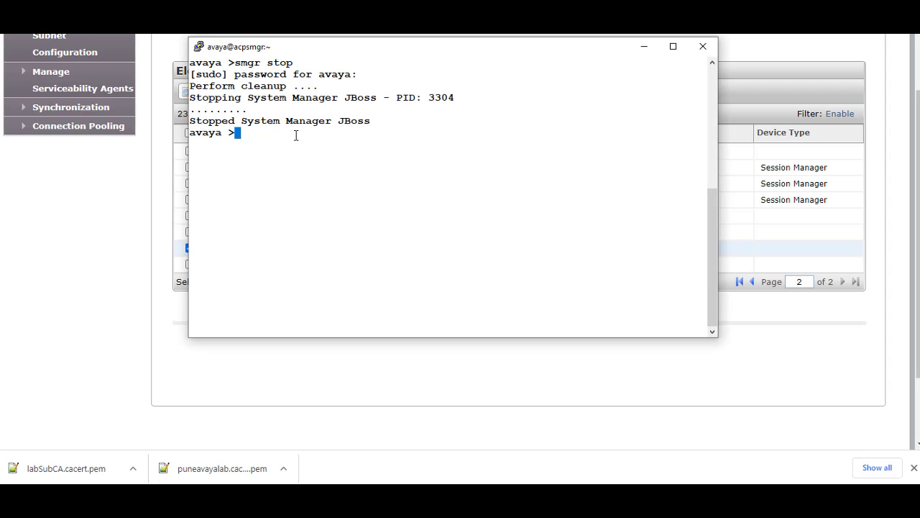
text(smgr start)
key(Return)
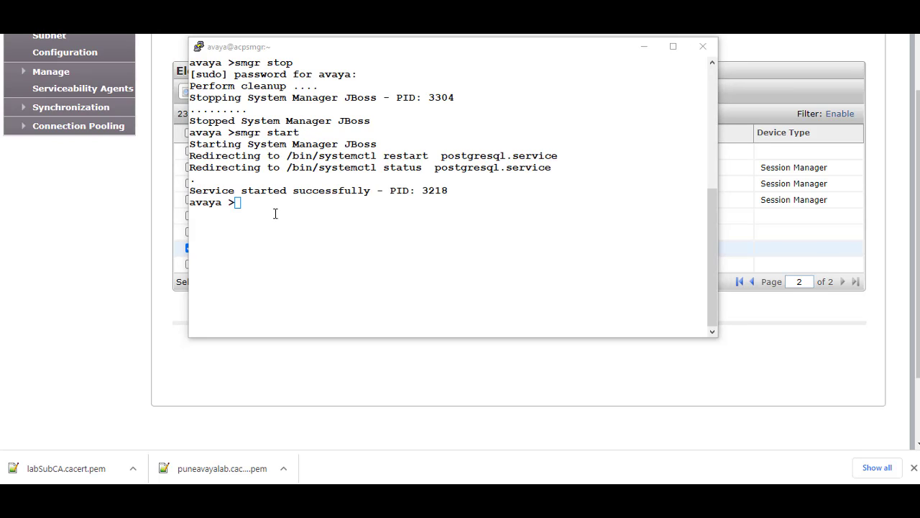
- Restart the systemMonitor service by running sudo systemctl restart systemMonitor in the System Manager terminal
click(301, 225)
text(sudo )
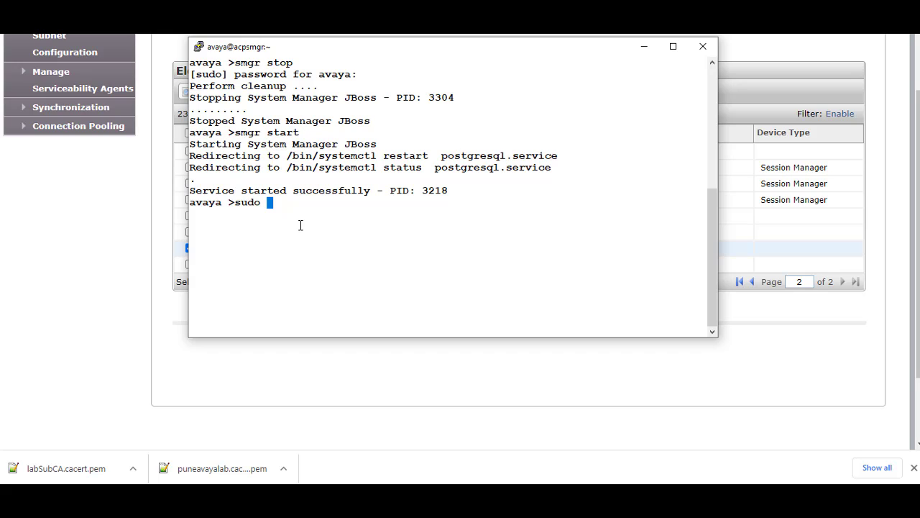
text(systemctl restart sys)
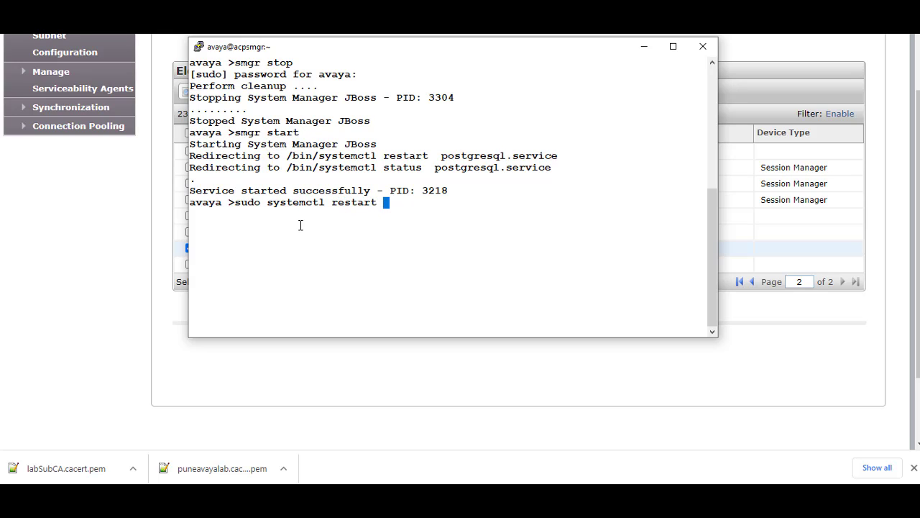
text(temMonitor)
key(Return)
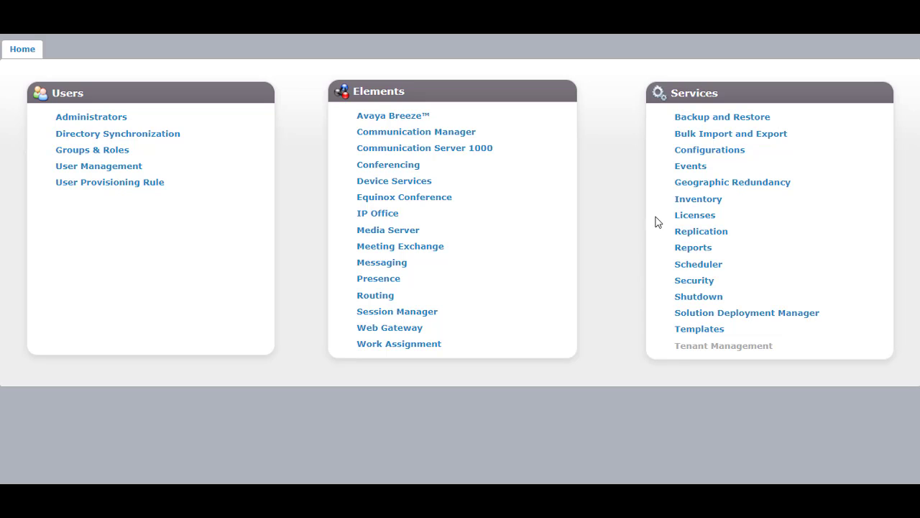
- In the System Manager web console, open the identity certificates of the System Manager element from the inventory's managed elements
click(689, 201)
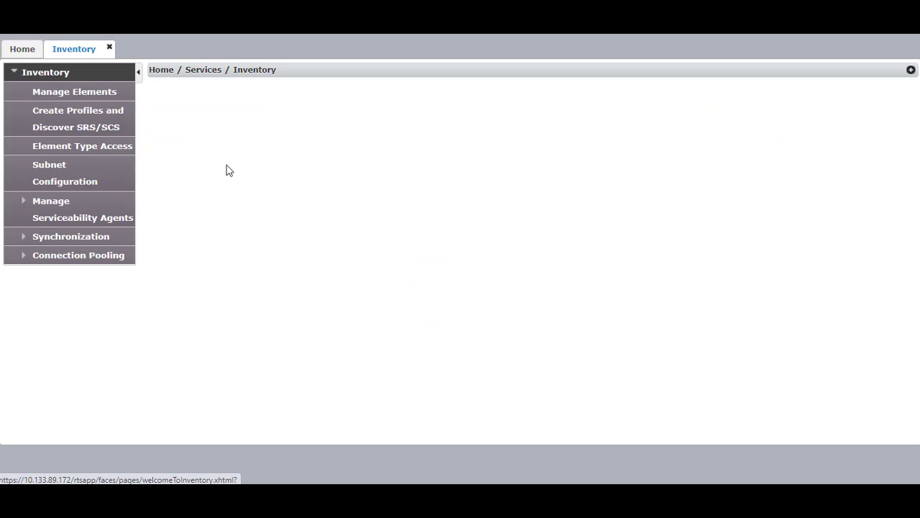
click(73, 94)
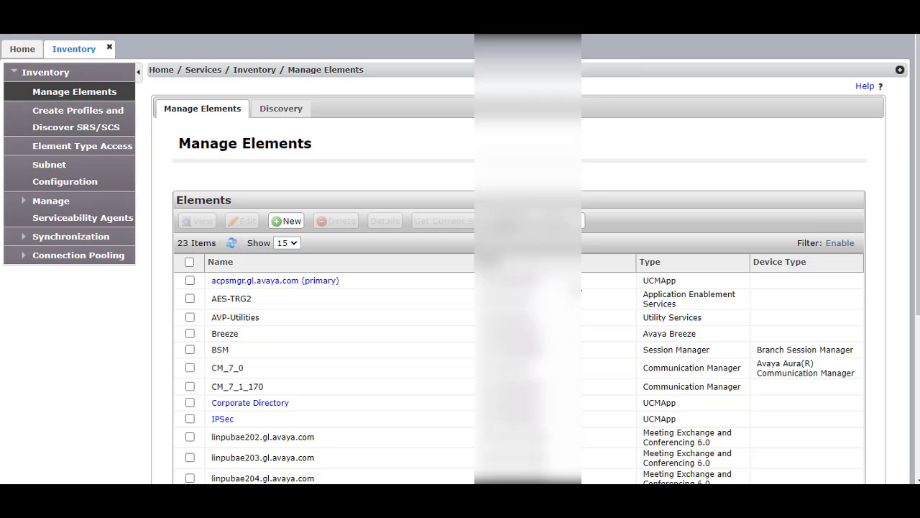
scroll(791, 288, down, 3)
click(842, 353)
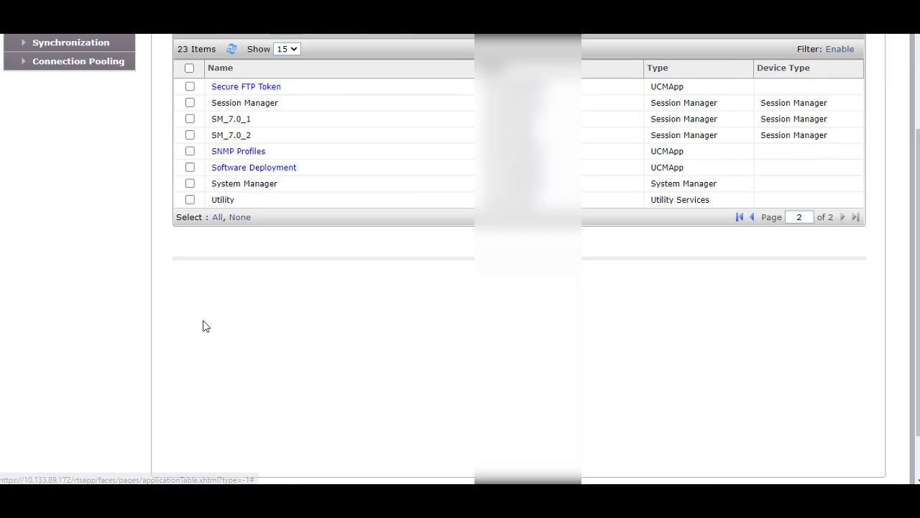
click(189, 183)
scroll(379, 237, up, 1)
click(548, 91)
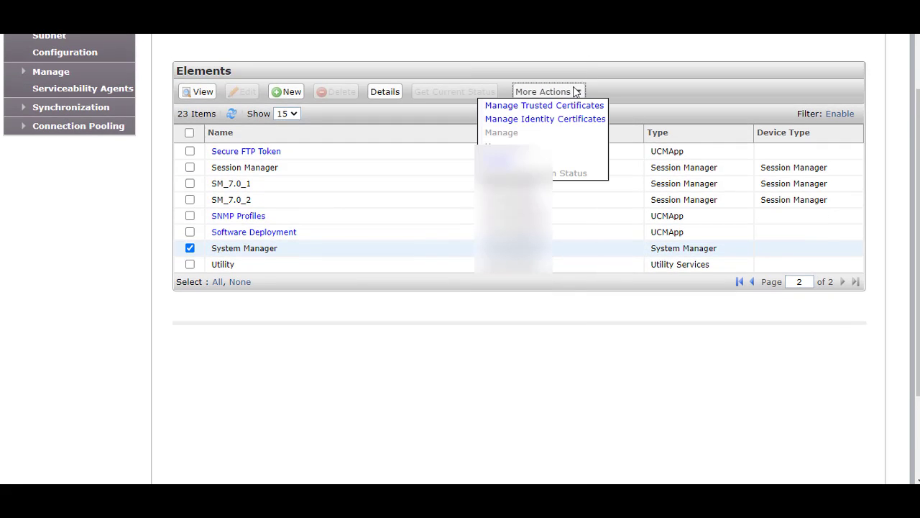
click(545, 119)
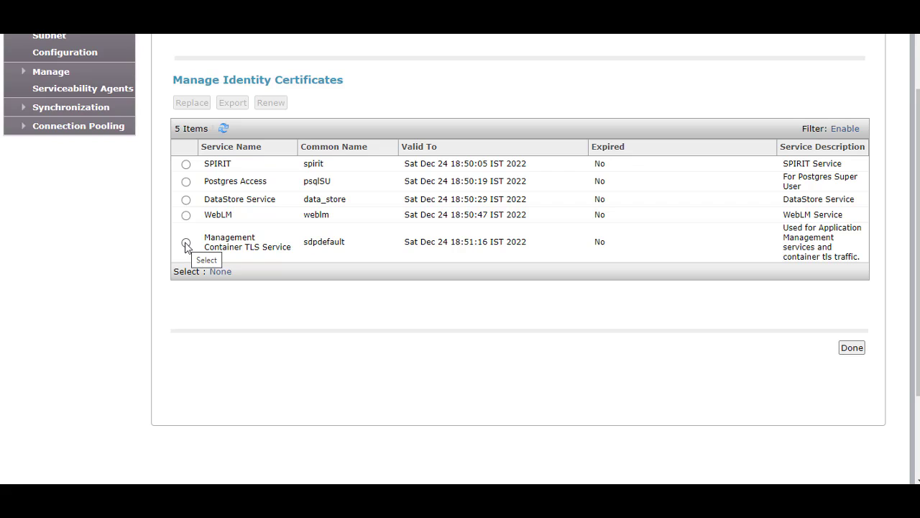
- Check the issuer name of the Management Container TLS Service, WebLM, DataStore Service, Postgres Access and SPIRIT identity certificates
click(186, 244)
scroll(407, 259, down, 3)
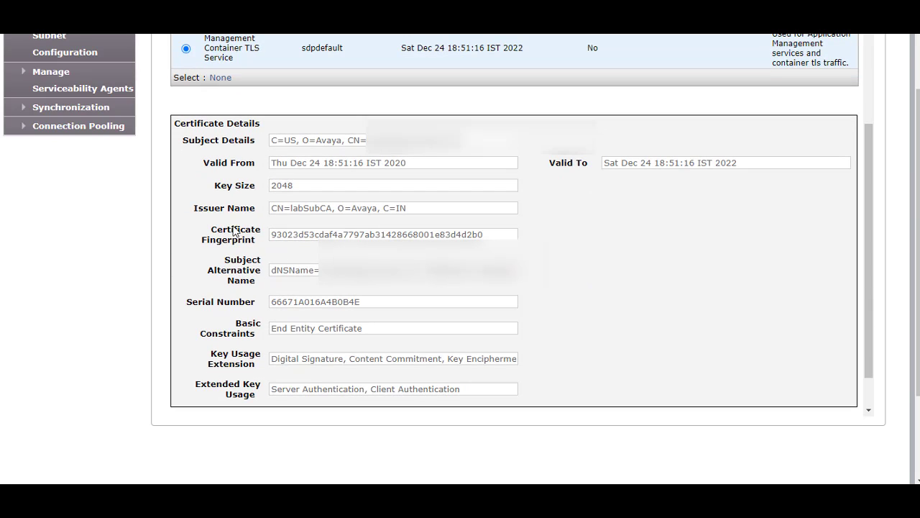
drag(414, 209, 276, 213)
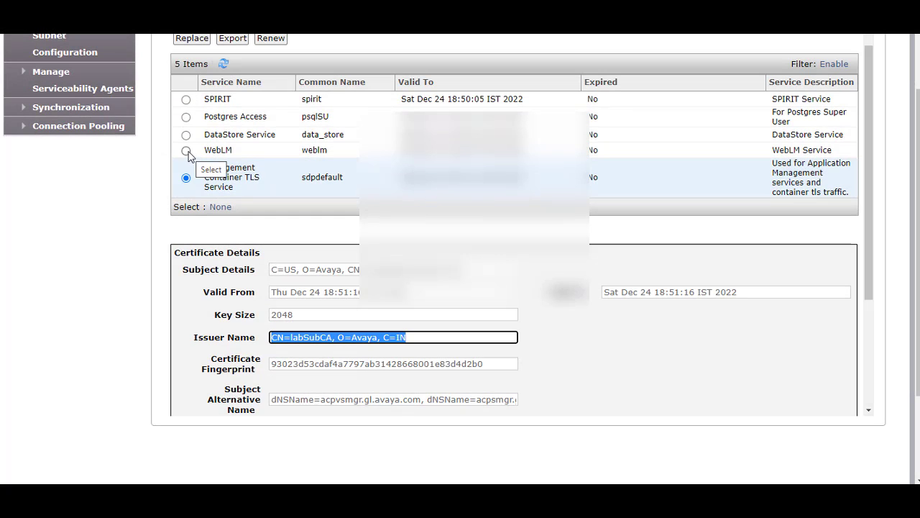
click(186, 150)
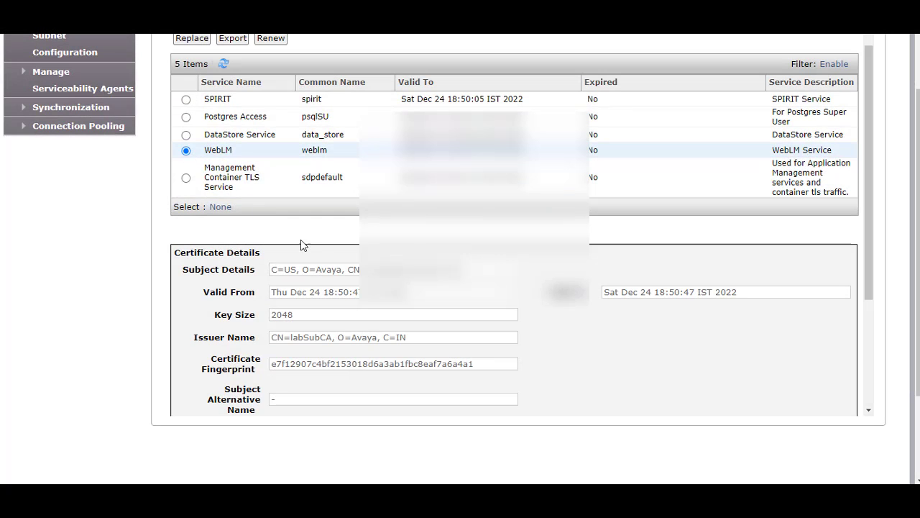
click(187, 134)
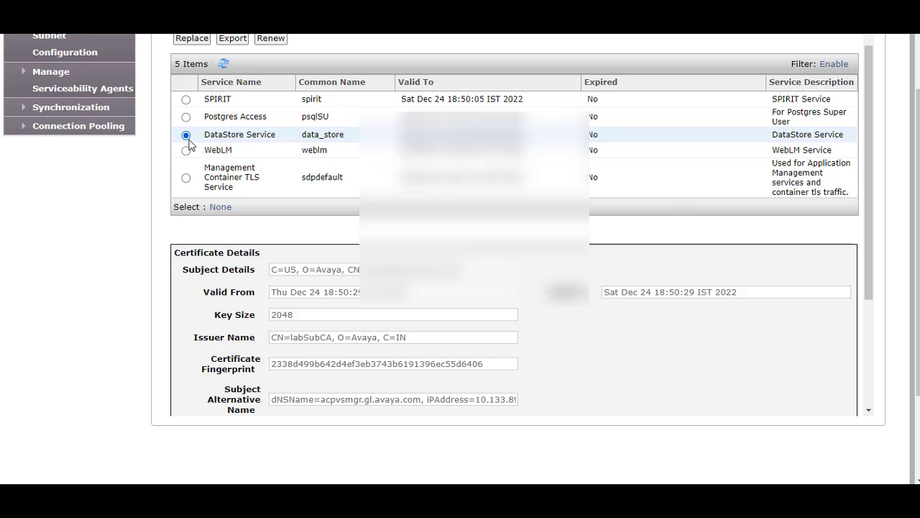
click(186, 116)
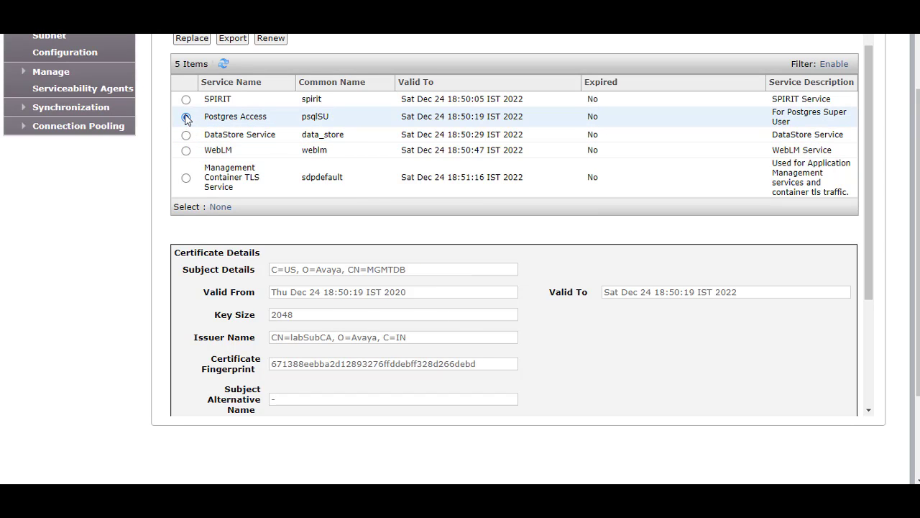
click(186, 99)
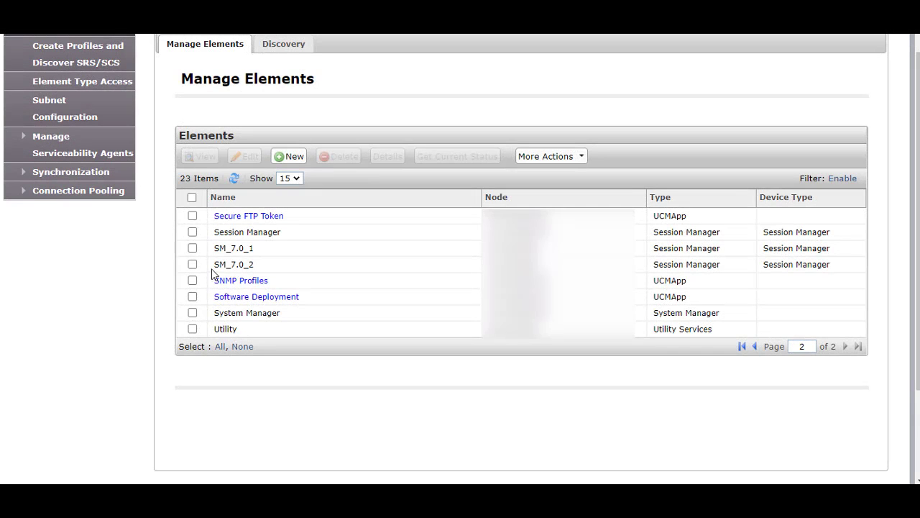
- Open the trusted certificates of the Session Manager element in Manage Elements
click(192, 232)
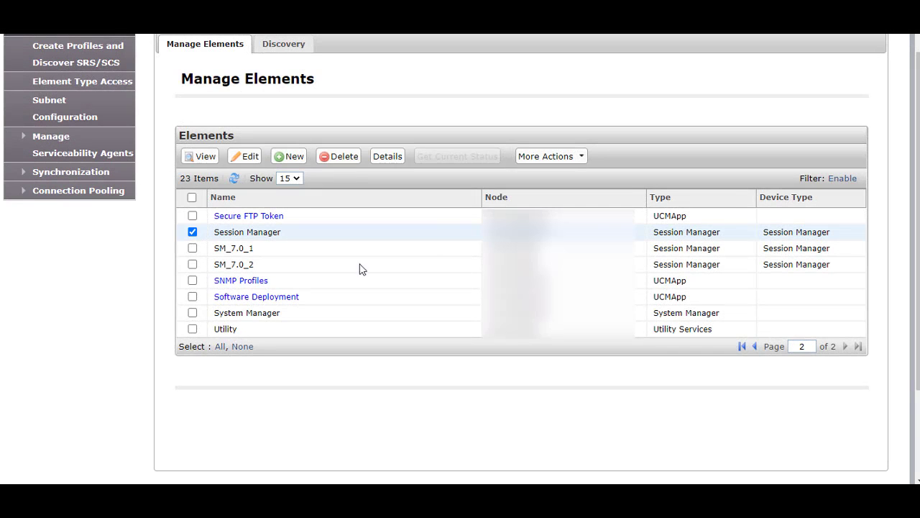
click(569, 158)
click(557, 169)
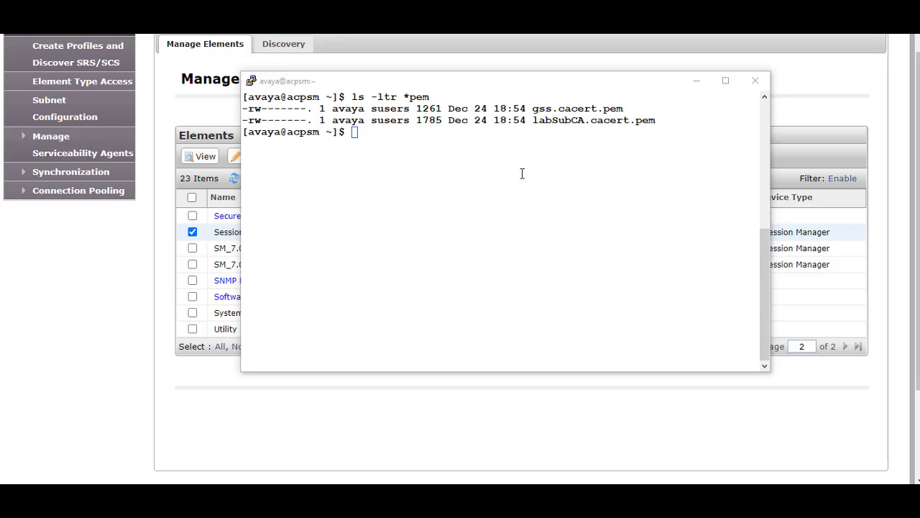
- In the Session Manager PuTTY terminal, run certTool -i gss.cacert.pem -t -s all, entering the account password and answering yes to trust the certificate
click(471, 169)
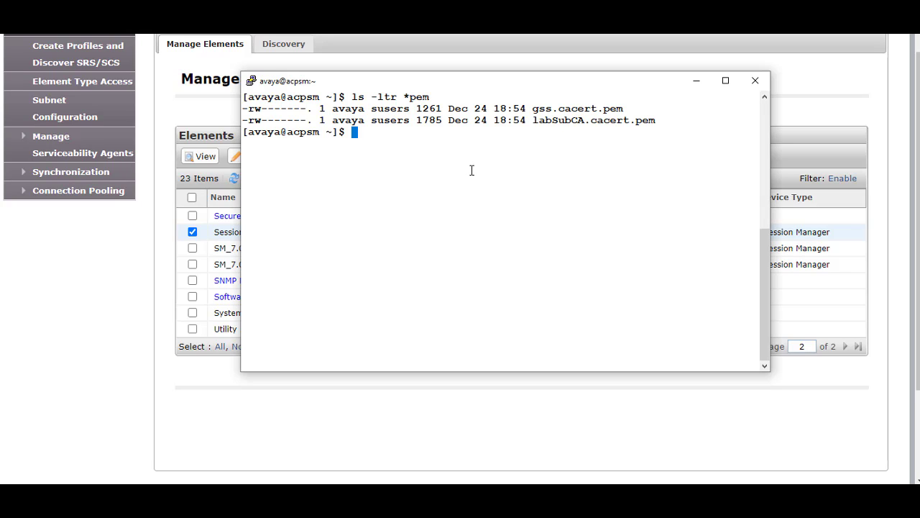
text(certTool -i)
text(gss.ca)
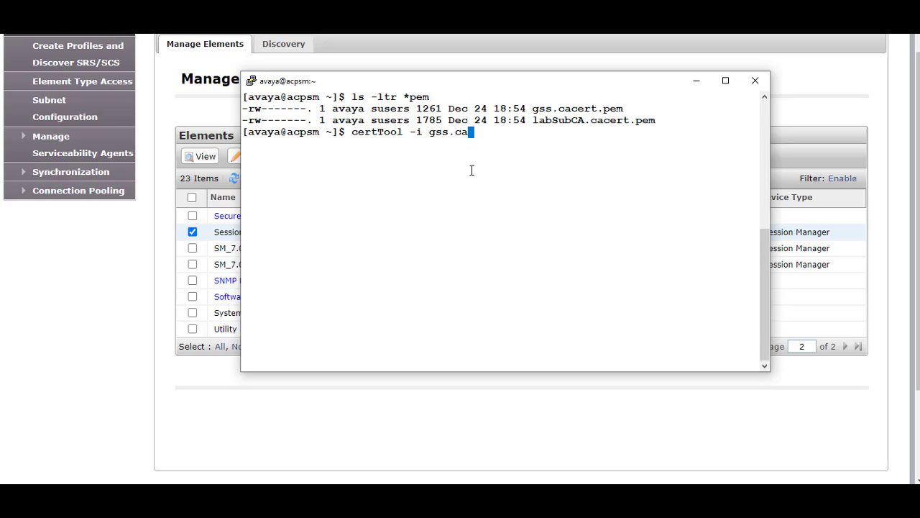
key(Tab)
text(-t -s )
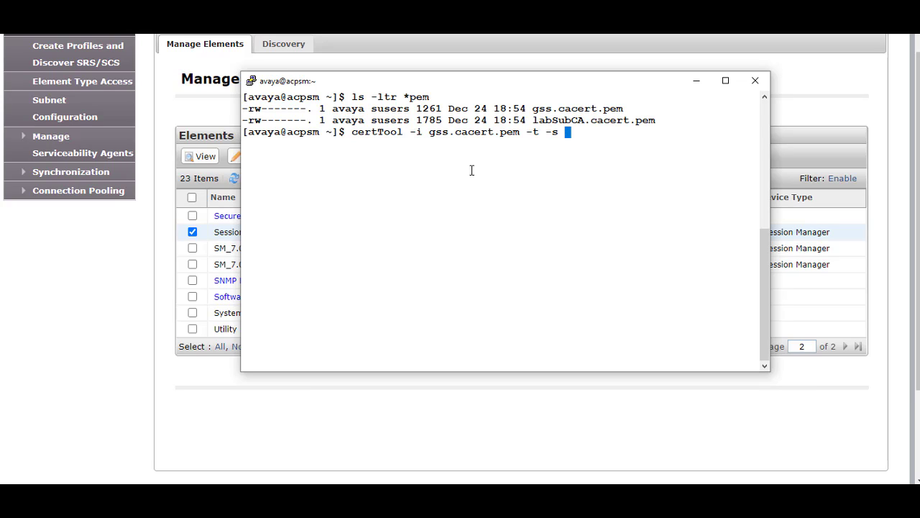
text(all)
key(Return)
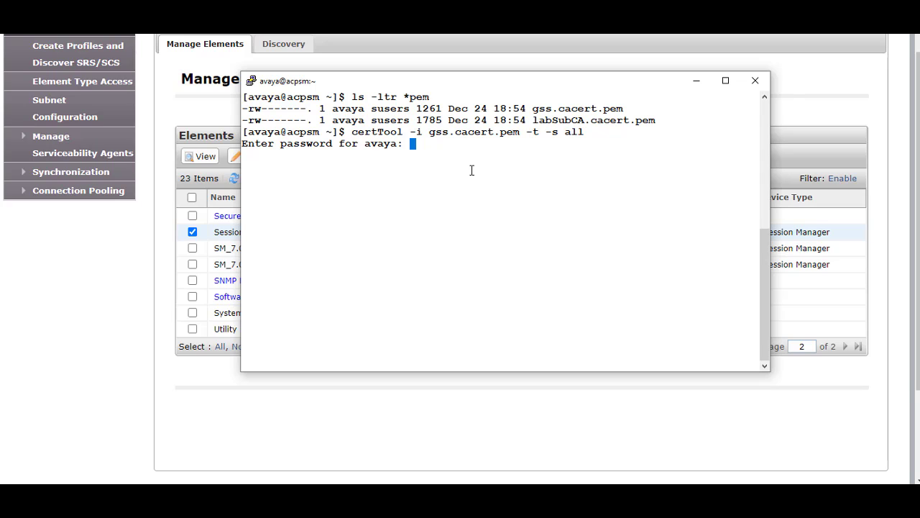
key(Return)
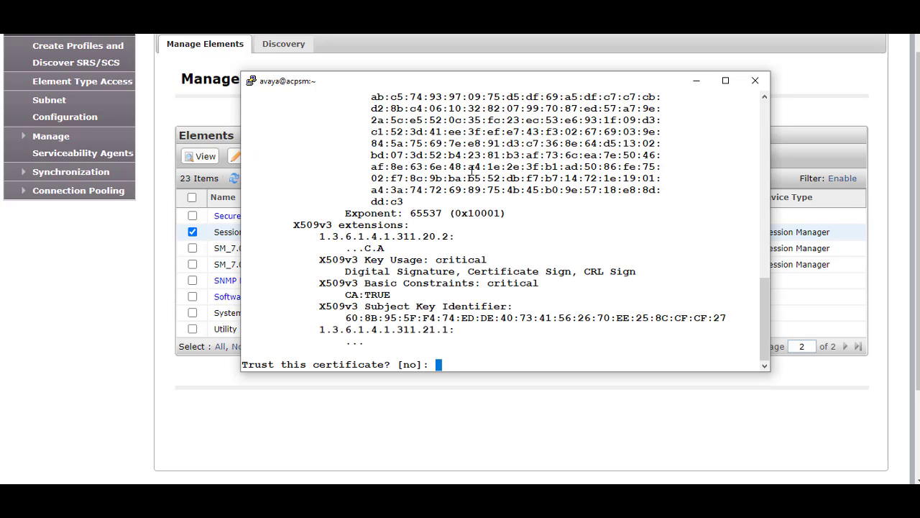
text(yes)
key(Return)
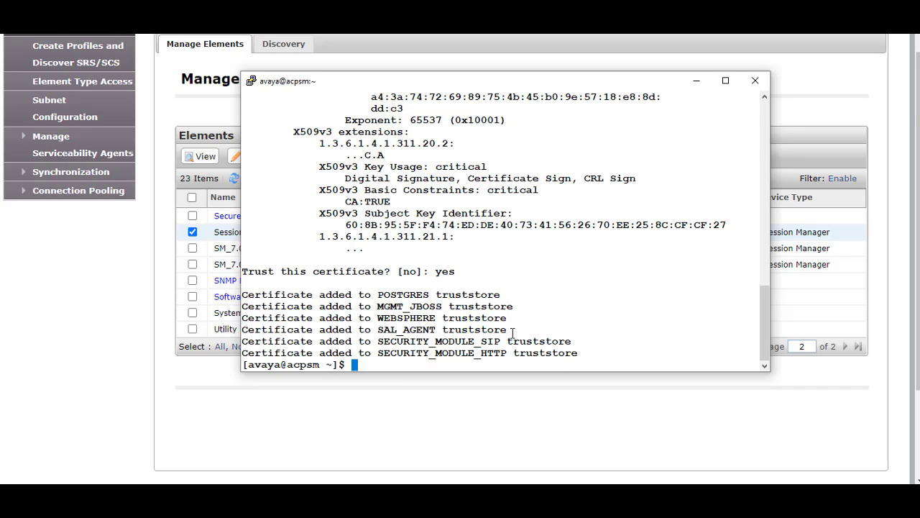
- Run certTool -i labSubCA.cacert.pem -t -s all and answer yes to trust the subordinate CA certificate
text(certTool -i lab)
key(Tab)
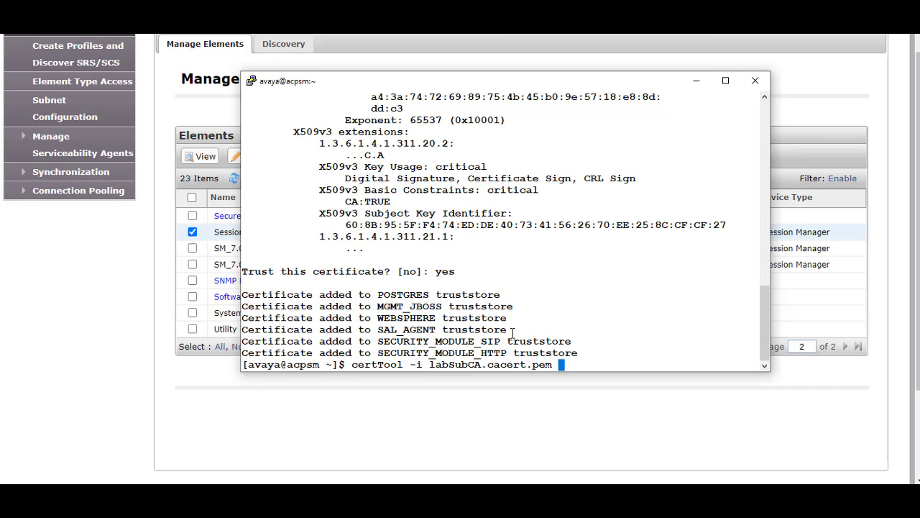
text(-t -s all)
key(Return)
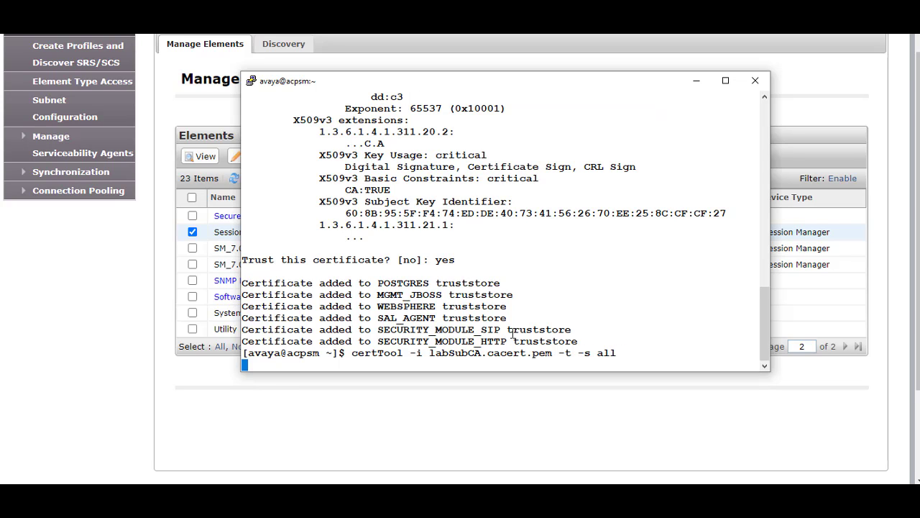
text(yes)
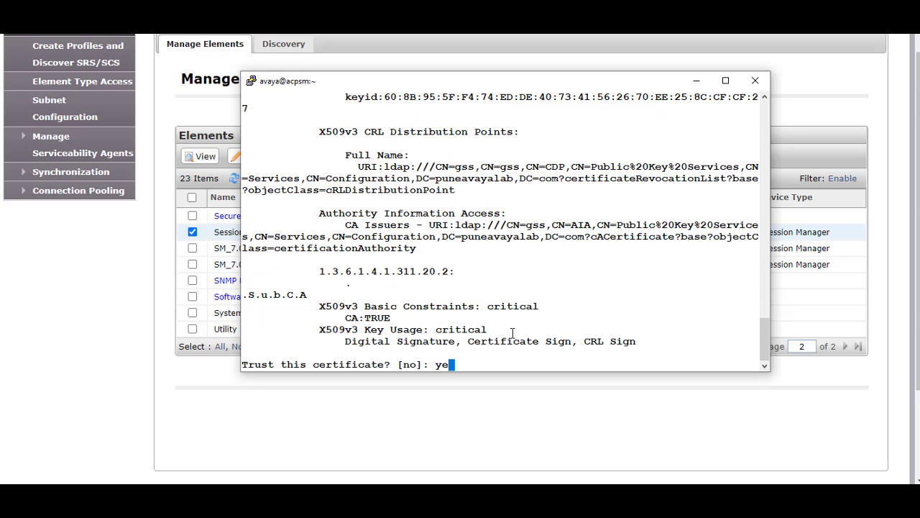
key(Return)
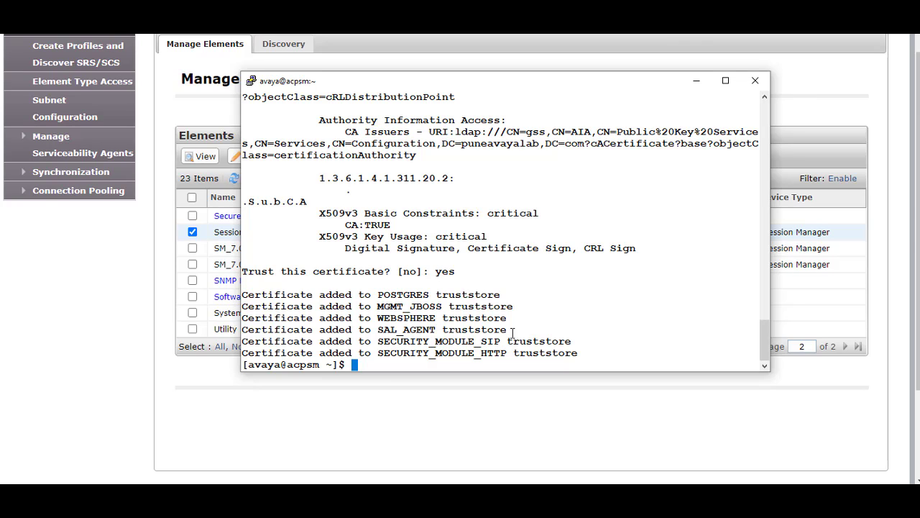
- Restart the Session Manager management service with restart mgmt and reinitialize data replication with initDR
text(restart mgmt)
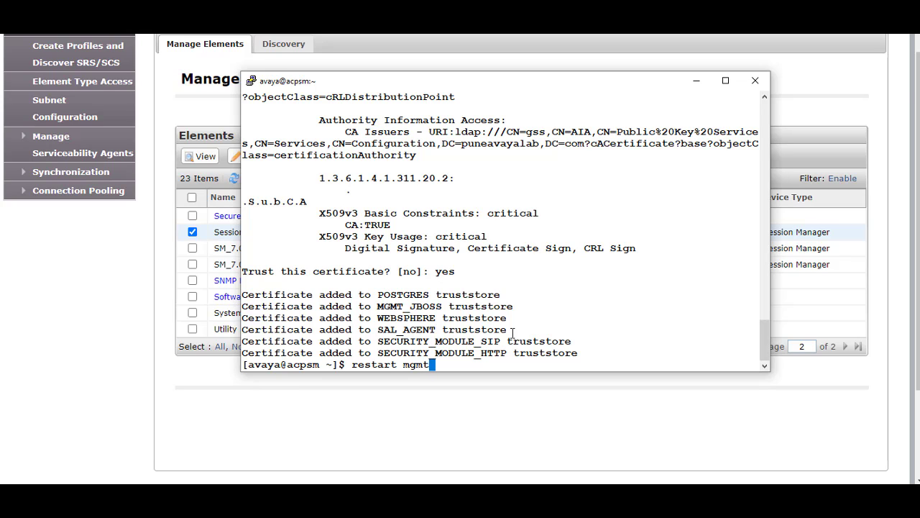
key(Return)
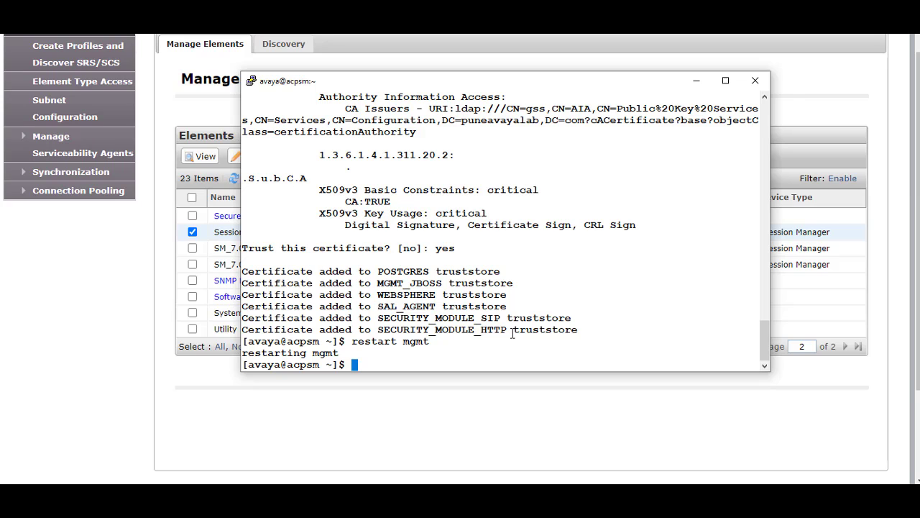
text(initDR)
key(Return)
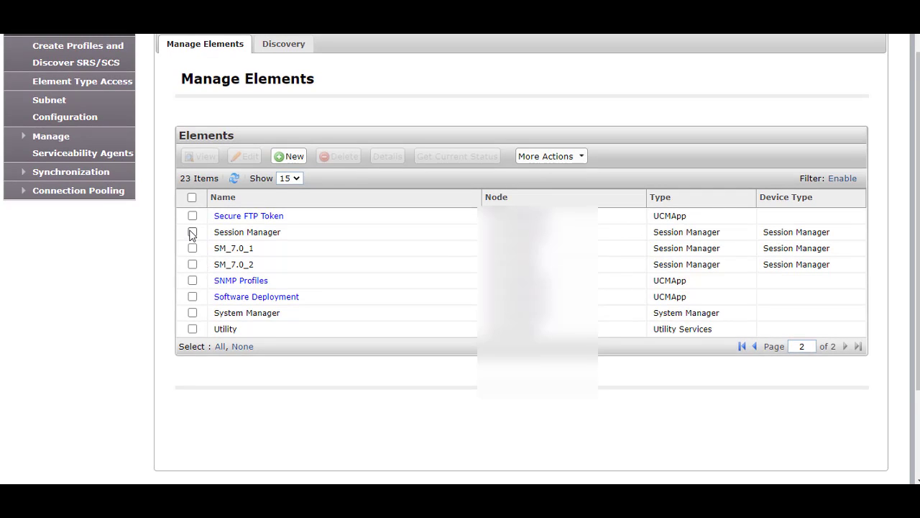
- In the web console, check the Session Manager element's trusted certificates for the gss and labSubCA entries
click(192, 232)
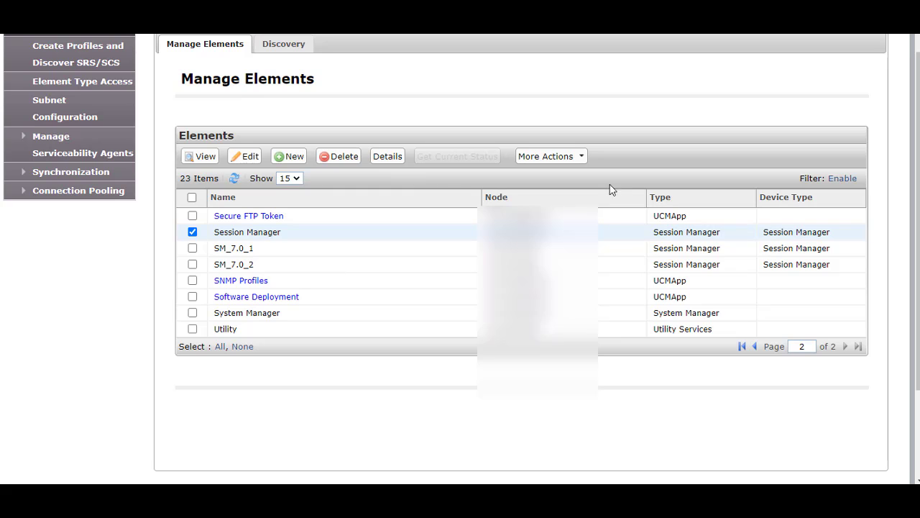
click(579, 157)
click(573, 171)
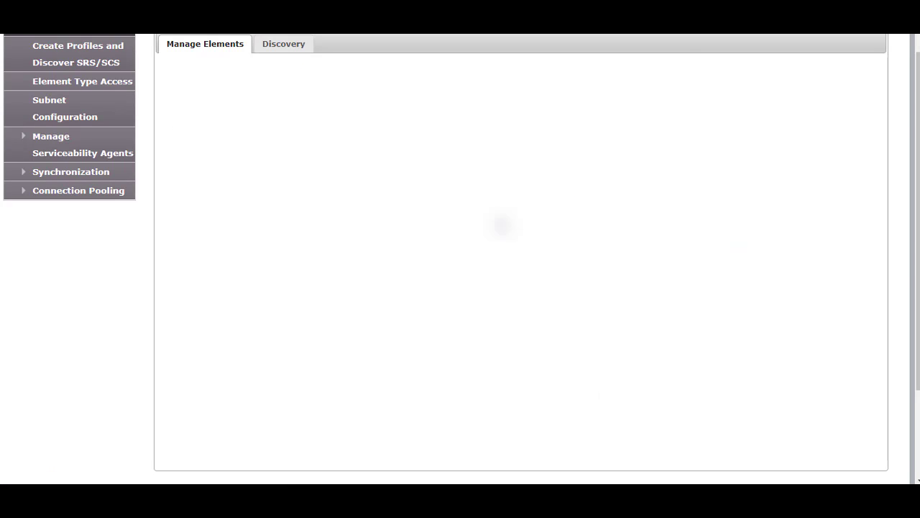
scroll(562, 229, down, 1)
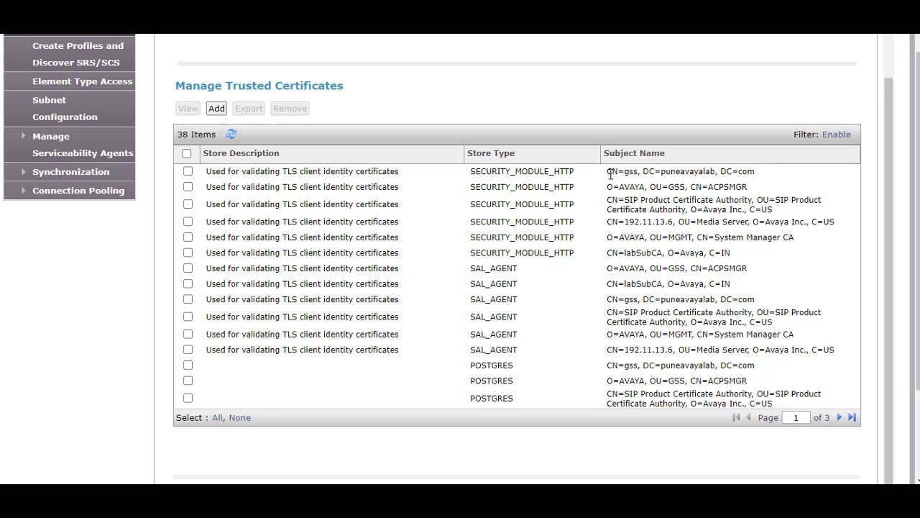
drag(608, 171, 636, 171)
drag(608, 253, 663, 254)
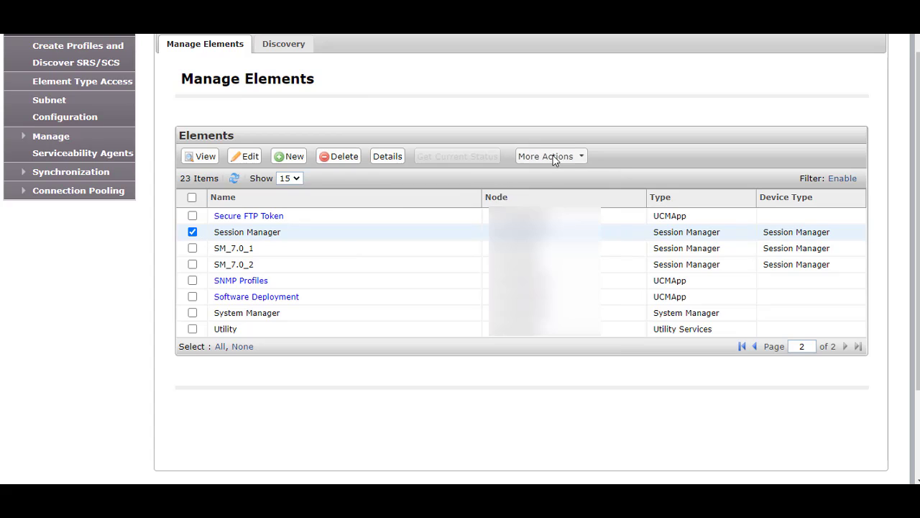
- Open the identity certificates of the selected Session Manager element
click(551, 156)
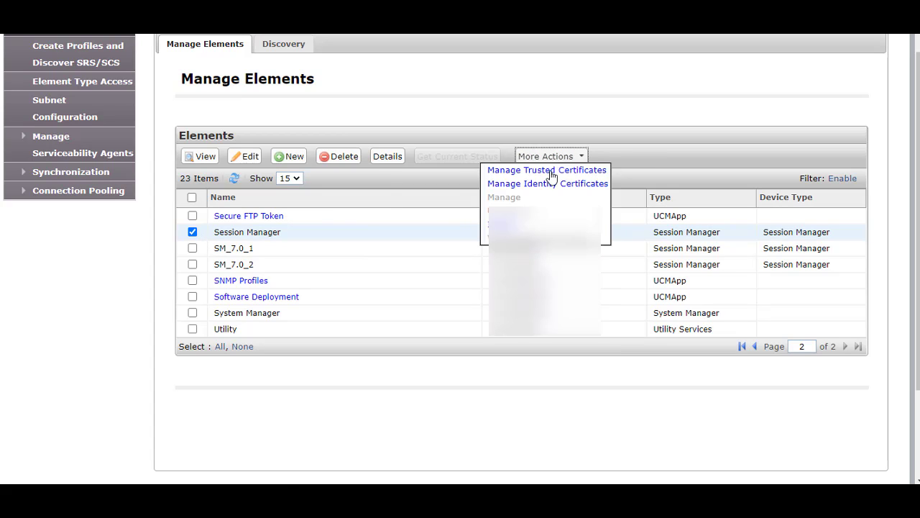
click(550, 184)
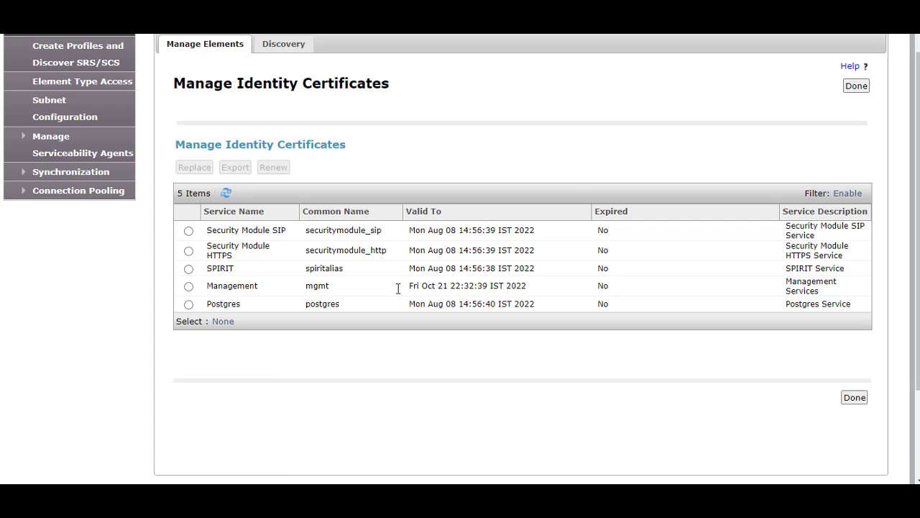
scroll(284, 306, down, 2)
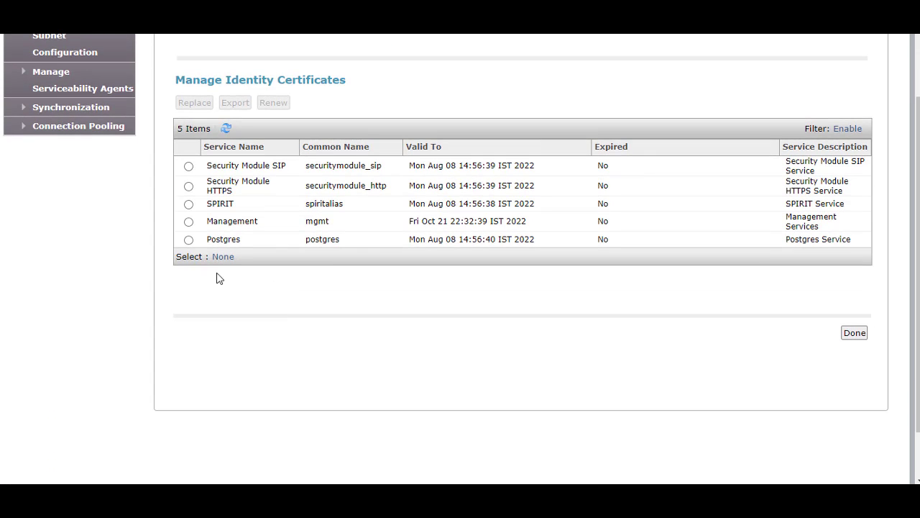
- Replace the Postgres identity certificate with an internal CA signed certificate, using key algorithm RSA and key size 2048
click(189, 241)
scroll(446, 254, down, 2)
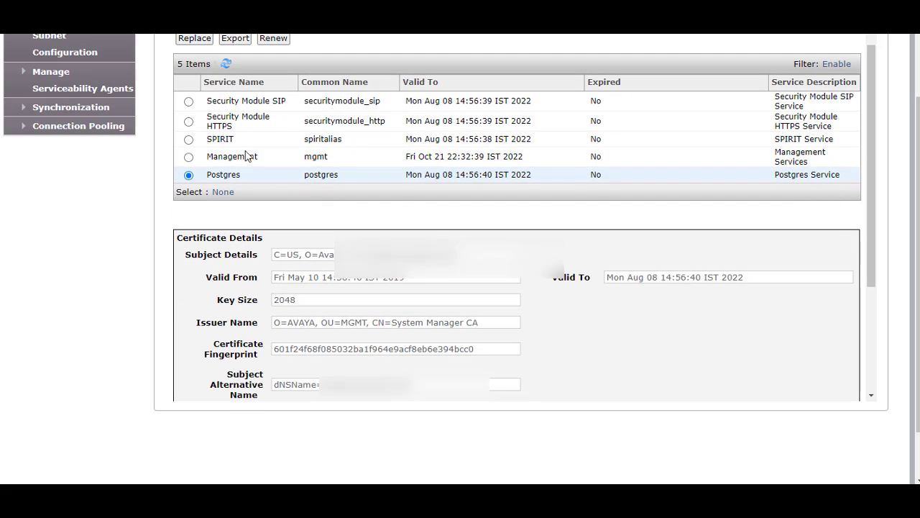
click(195, 38)
scroll(411, 222, down, 5)
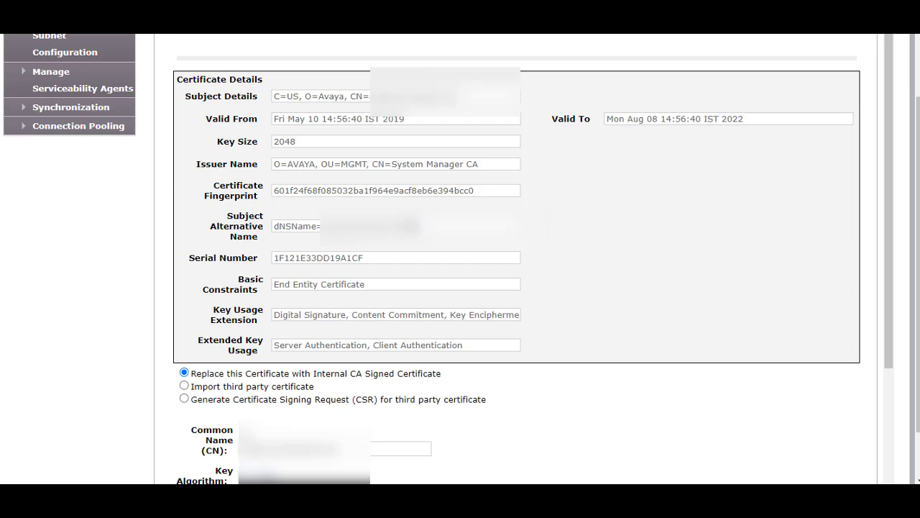
scroll(455, 309, down, 4)
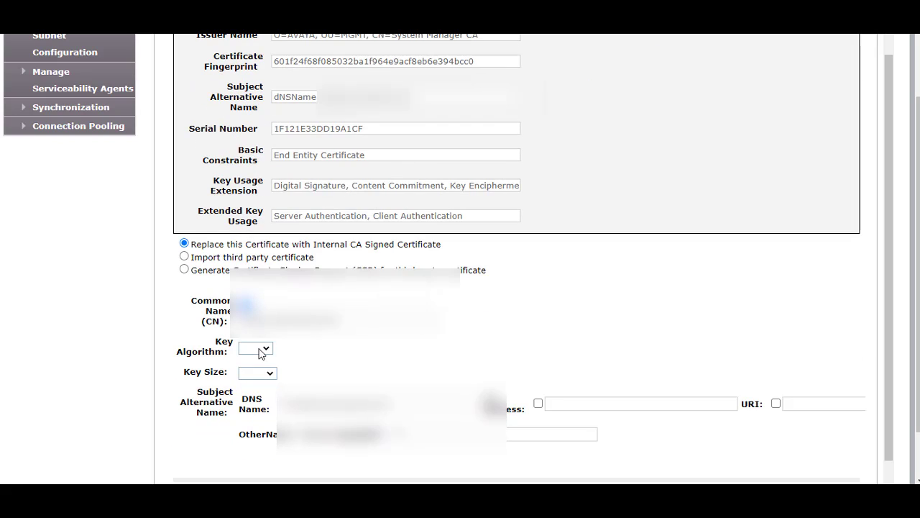
click(261, 352)
click(253, 372)
click(259, 373)
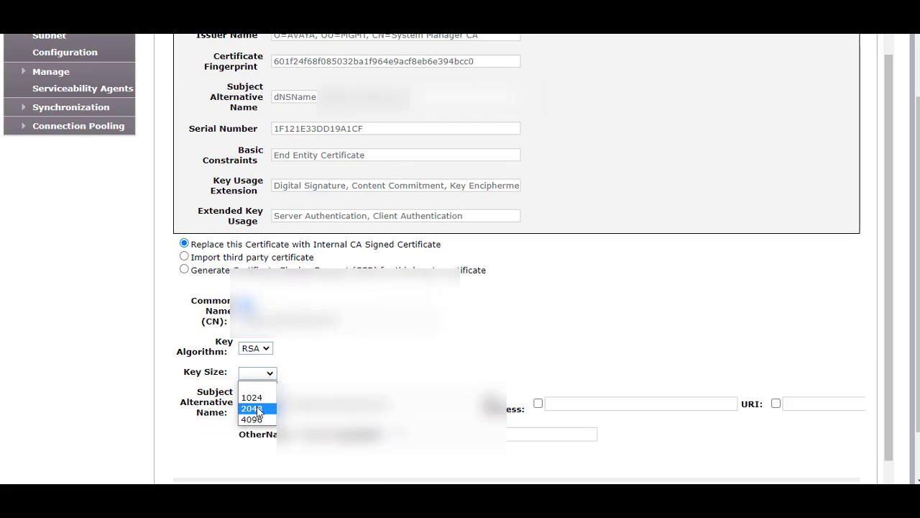
click(255, 408)
scroll(538, 350, down, 2)
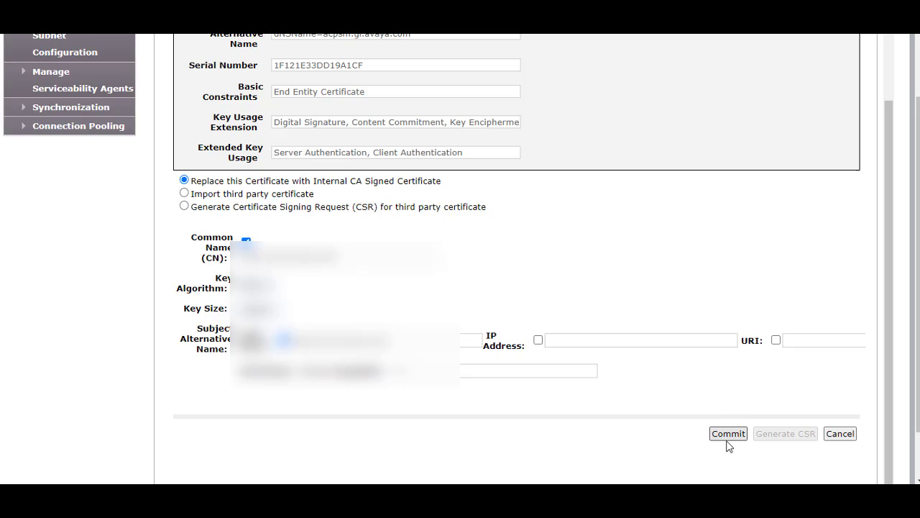
click(728, 435)
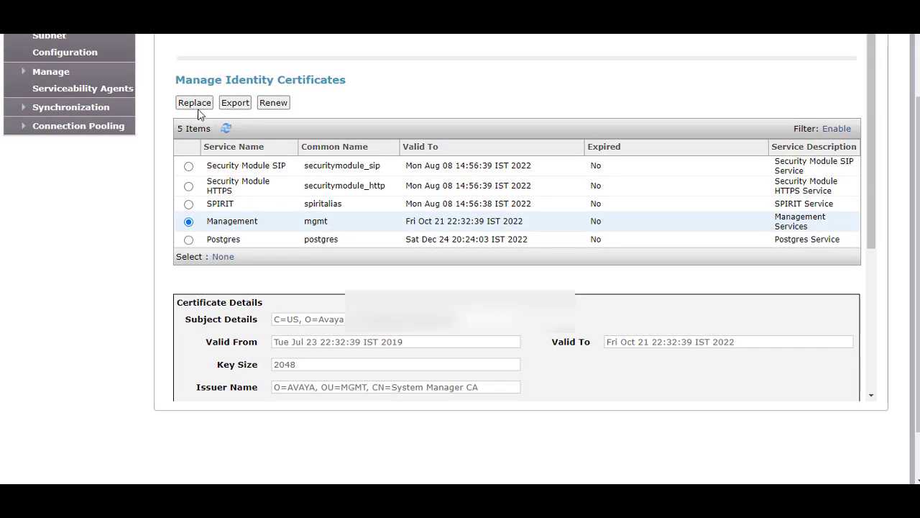
- Replace the Management identity certificate with an internal CA signed certificate, including the common name, DNS name and a 2048 key size
click(195, 103)
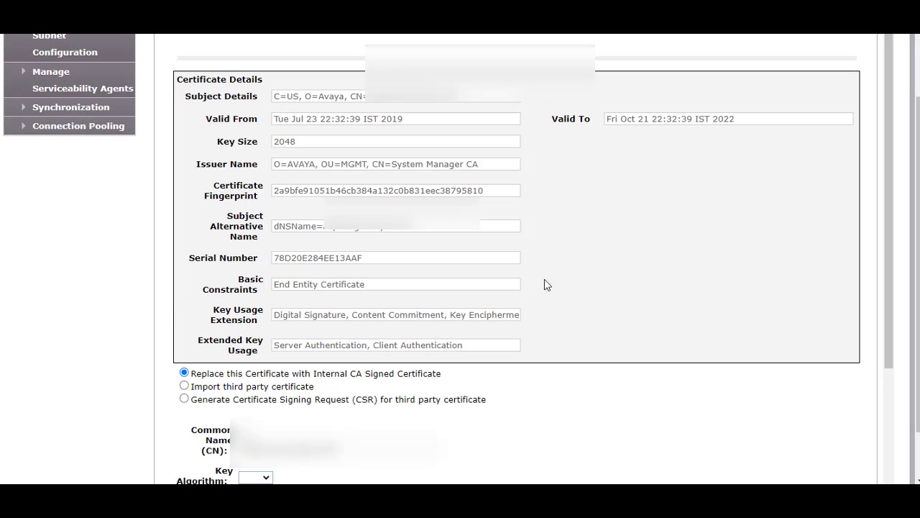
scroll(544, 283, down, 3)
click(246, 243)
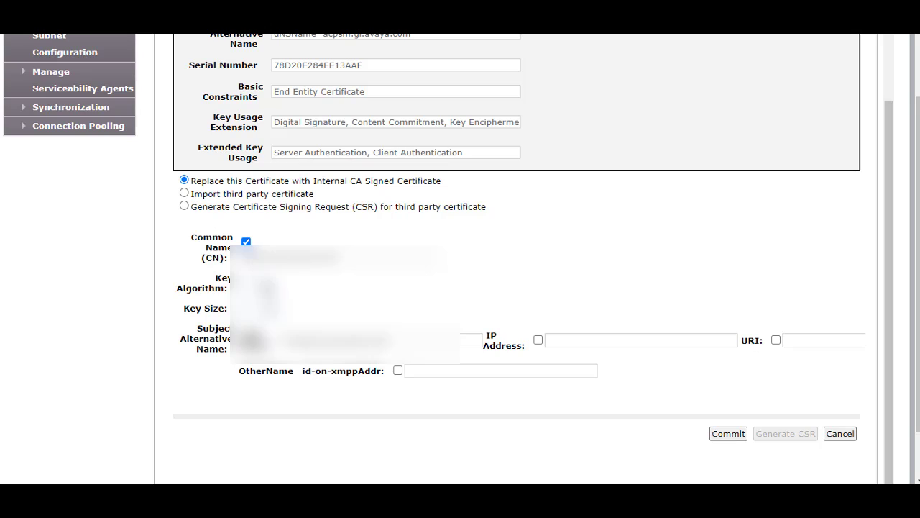
click(256, 309)
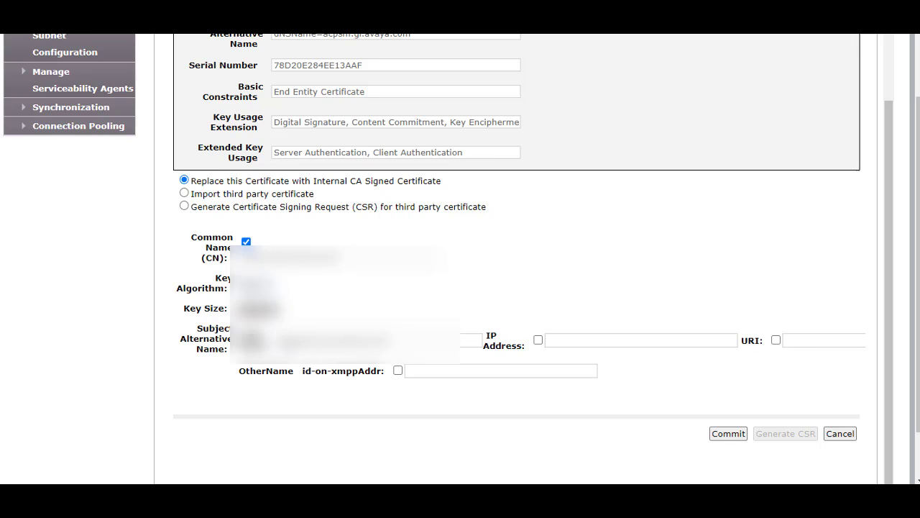
click(284, 340)
click(728, 433)
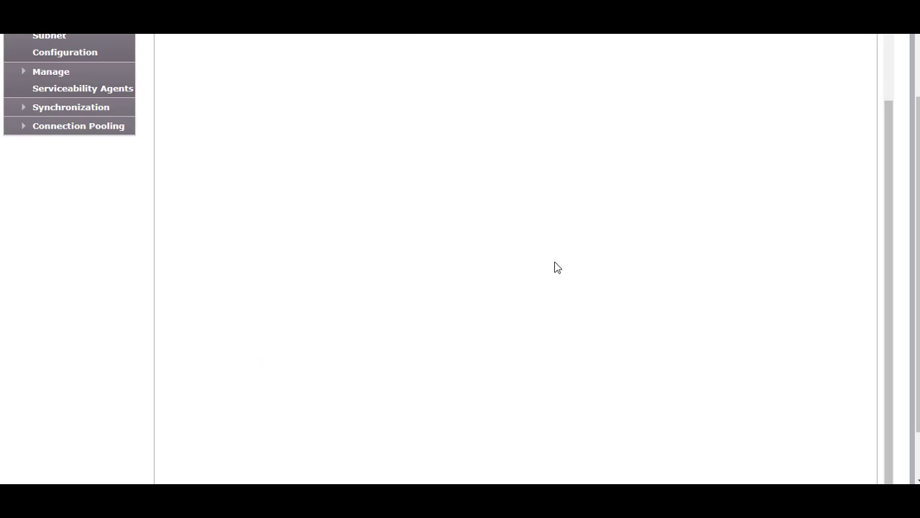
- Replace the SPIRIT service's identity certificate with an internal CA signed certificate
click(189, 205)
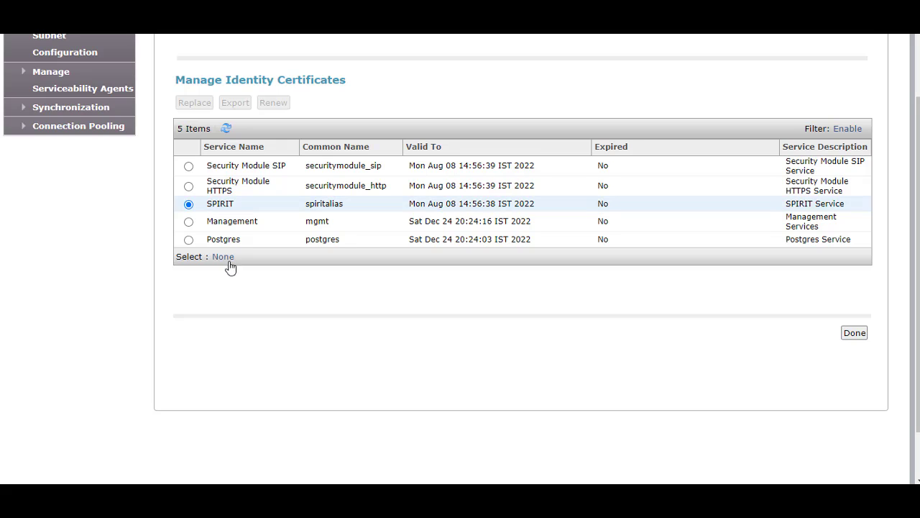
click(194, 103)
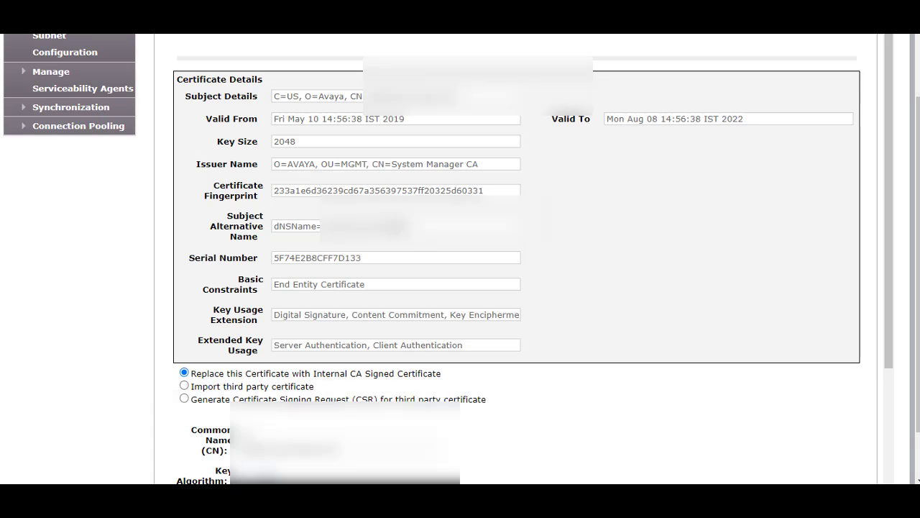
scroll(504, 288, down, 5)
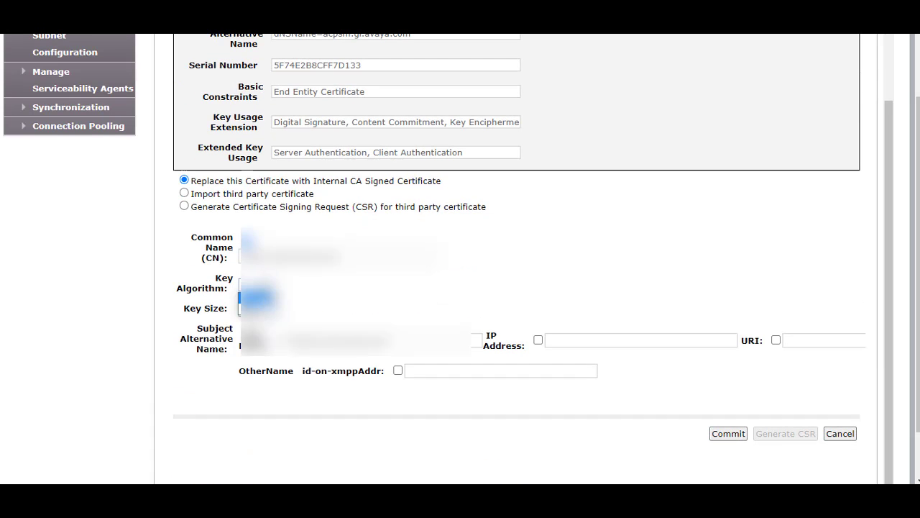
click(259, 308)
click(259, 345)
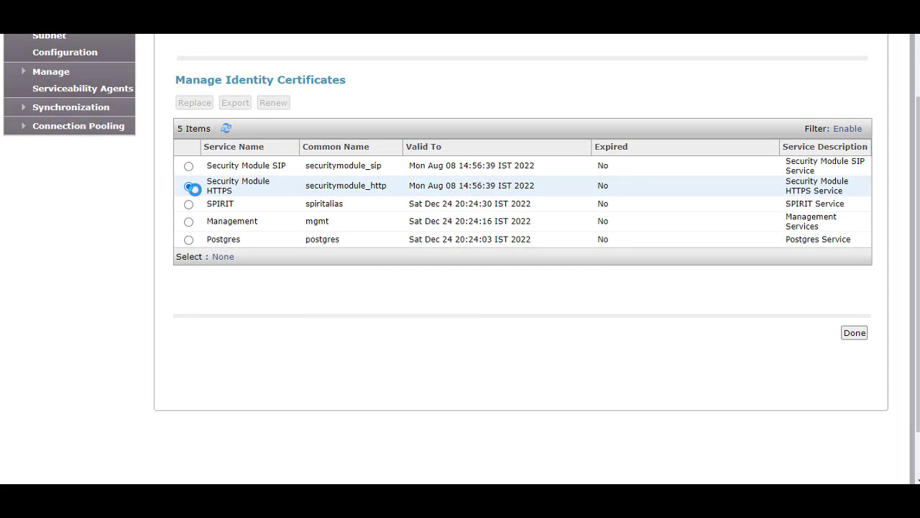
- Replace the Security Module HTTPS identity certificate with an internal CA signed certificate, using key size 2048 and the DNS name
click(190, 185)
click(195, 104)
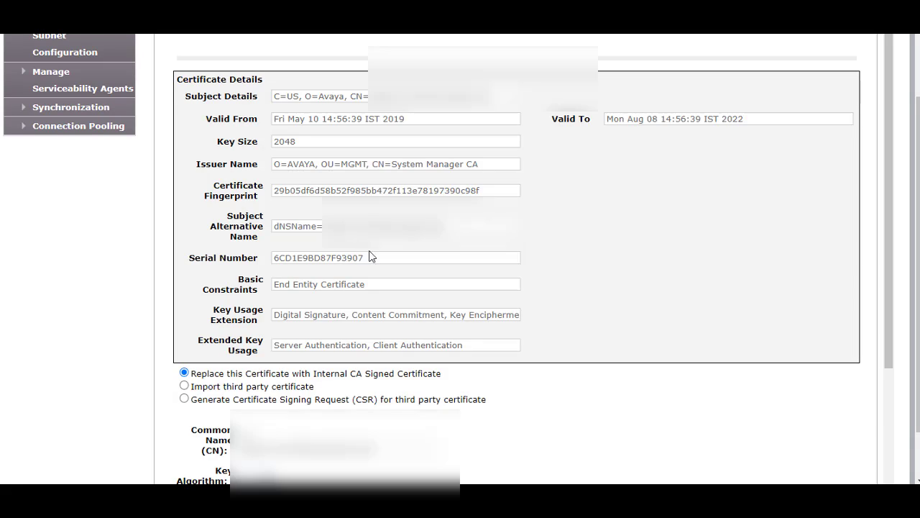
scroll(371, 255, down, 3)
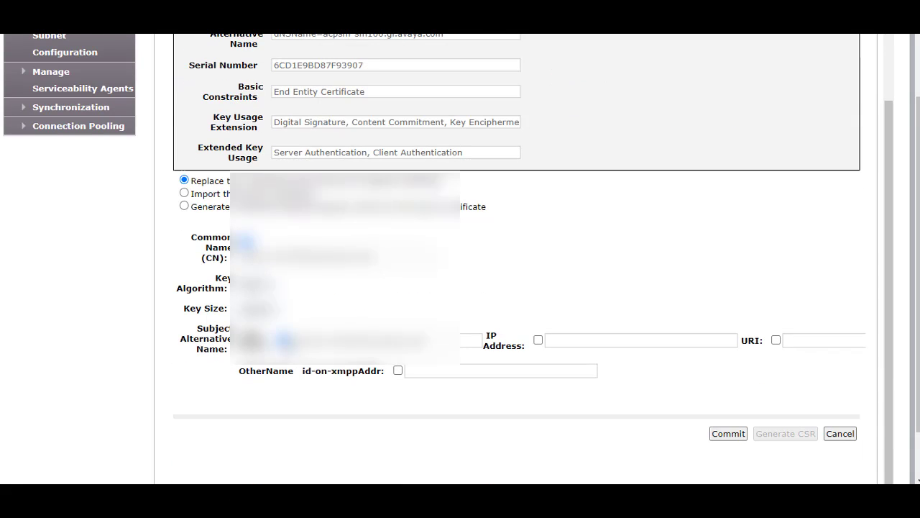
click(728, 434)
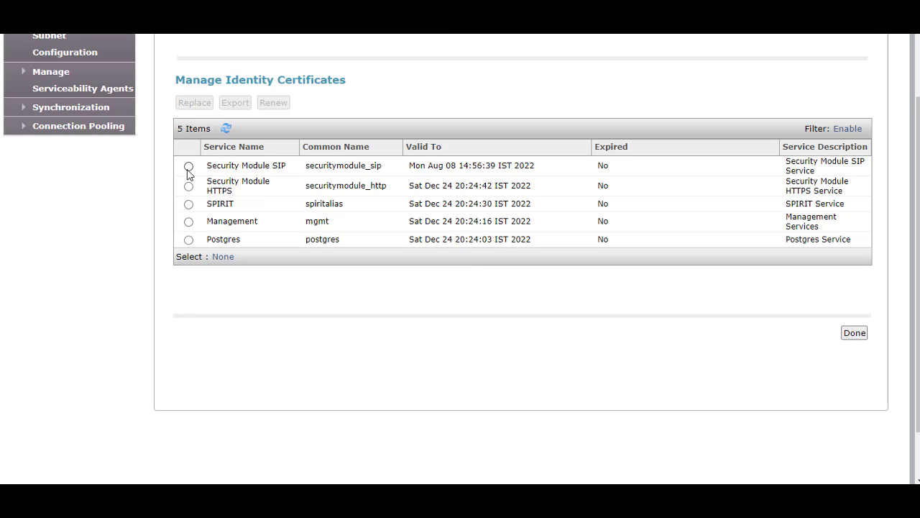
- Replace the Security Module SIP identity certificate with an internal CA signed certificate, using key size 2048
click(188, 167)
click(194, 102)
scroll(376, 277, down, 6)
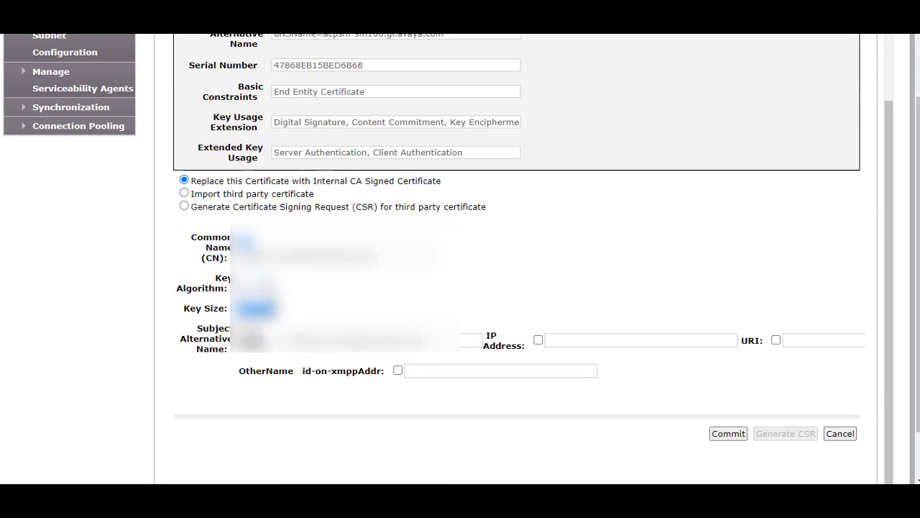
click(259, 309)
scroll(283, 338, up, 3)
scroll(283, 339, down, 4)
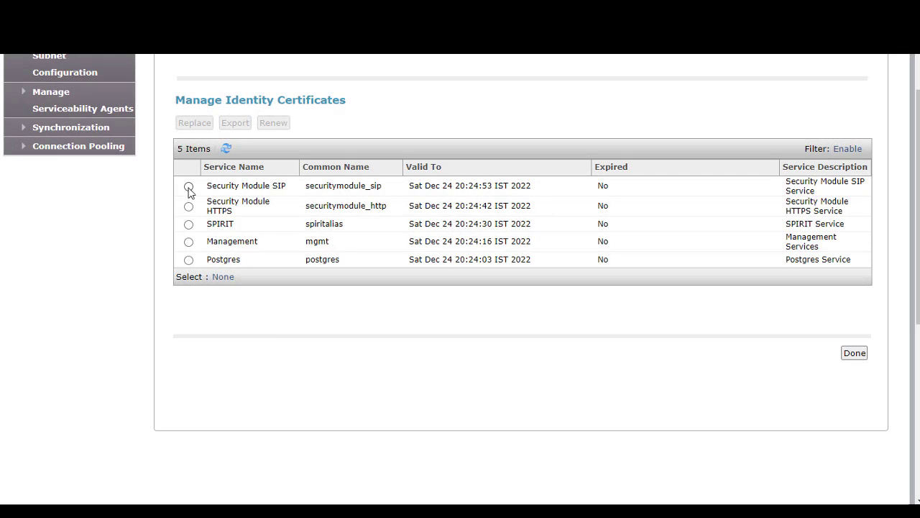
- Check the issuer name of all five Session Manager identity certificates, from Security Module SIP to Postgres, and return to the elements list
click(187, 183)
scroll(446, 319, down, 1)
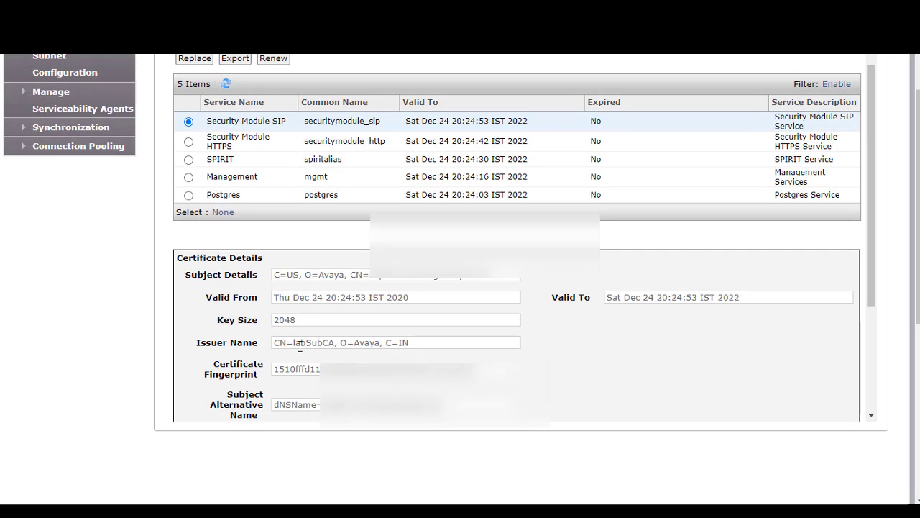
drag(276, 343, 339, 343)
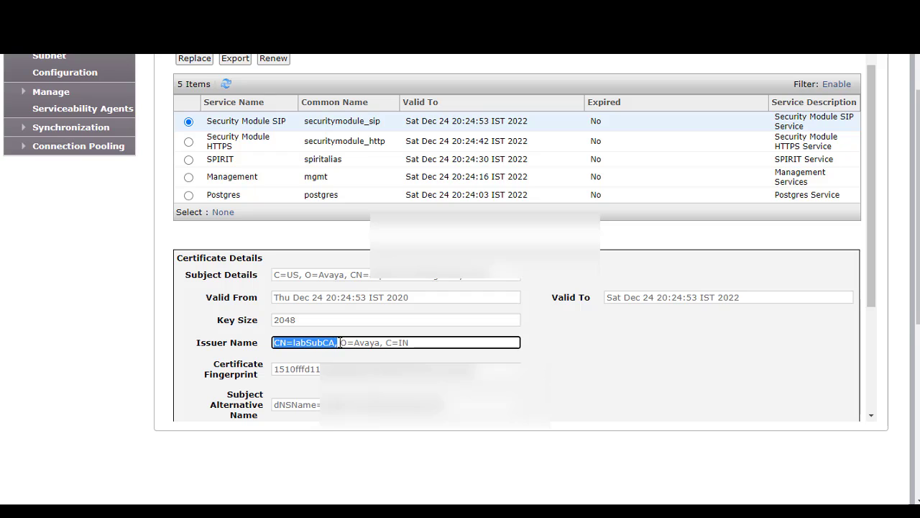
click(188, 142)
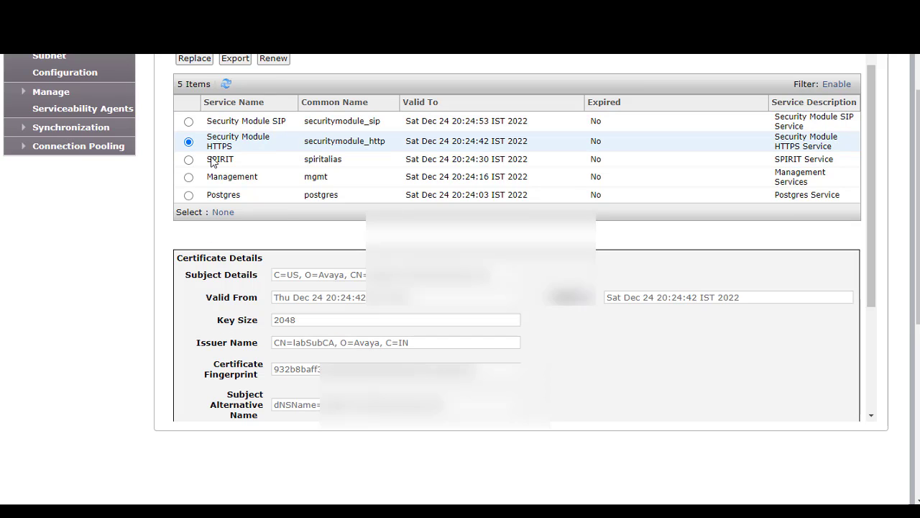
click(189, 159)
click(188, 178)
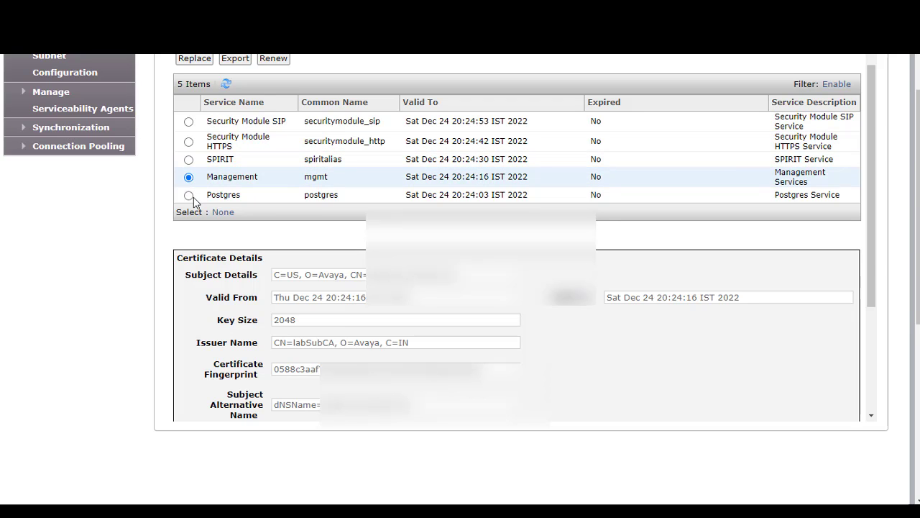
click(188, 195)
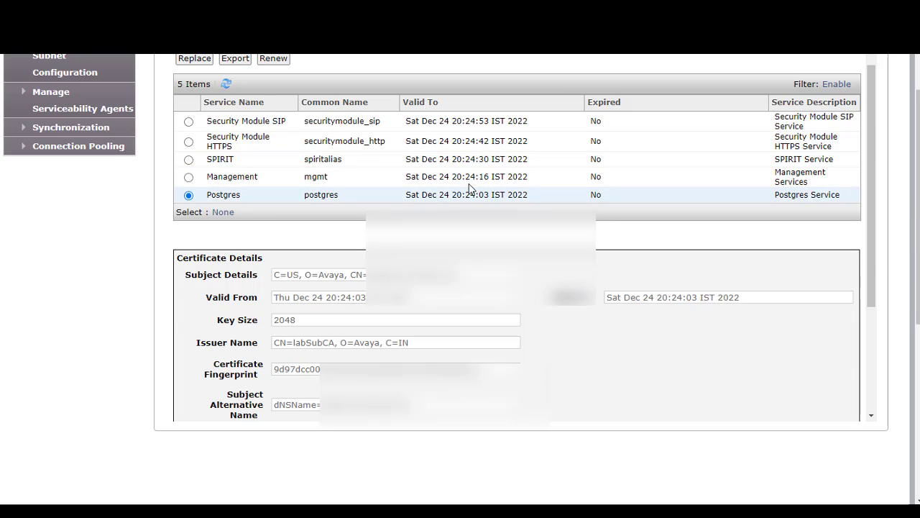
scroll(468, 189, up, 4)
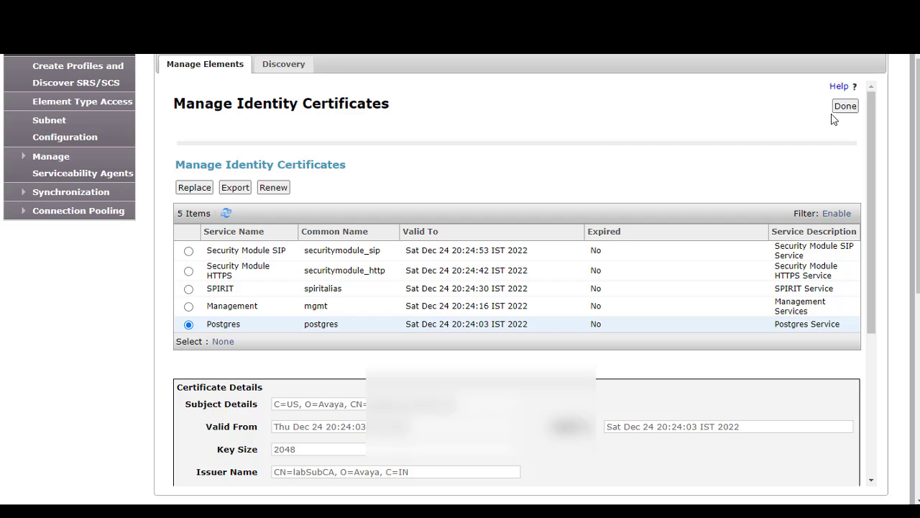
click(841, 108)
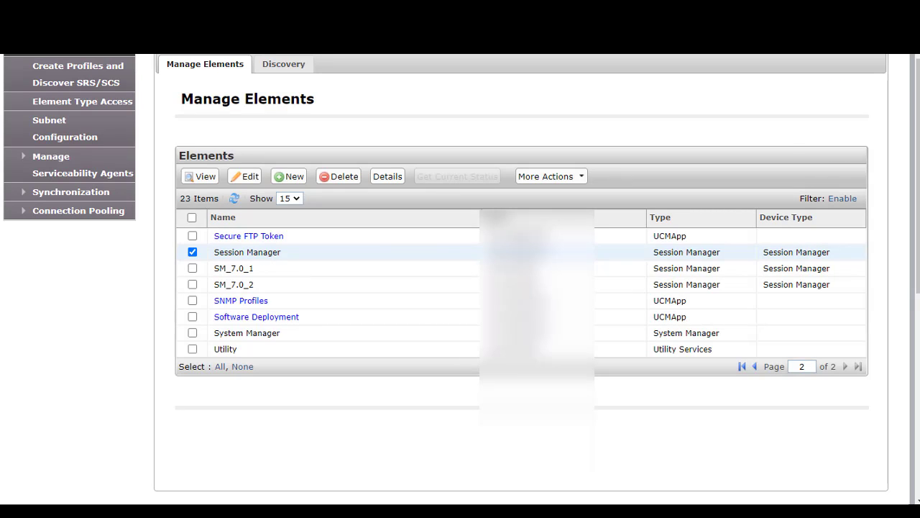
- In the Session Manager PuTTY terminal, restart all services with restart all and check their status with statapp
click(480, 209)
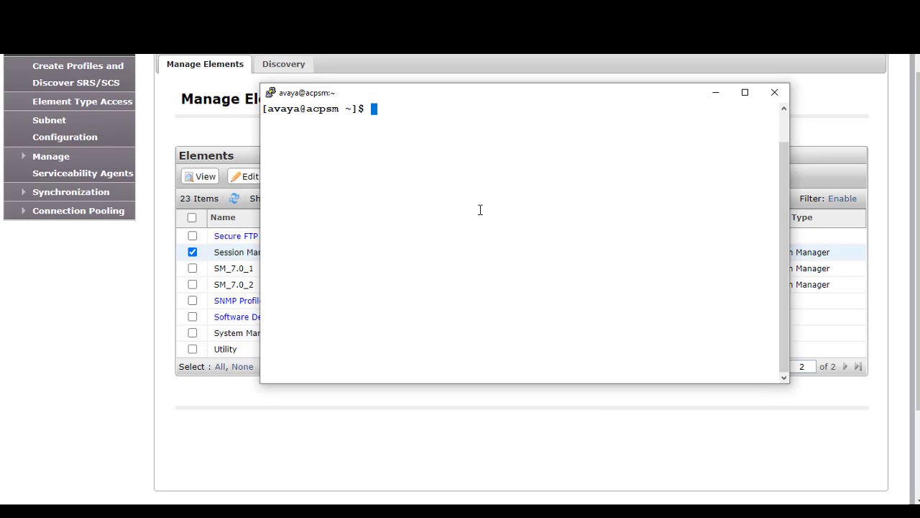
text(restart all)
key(Return)
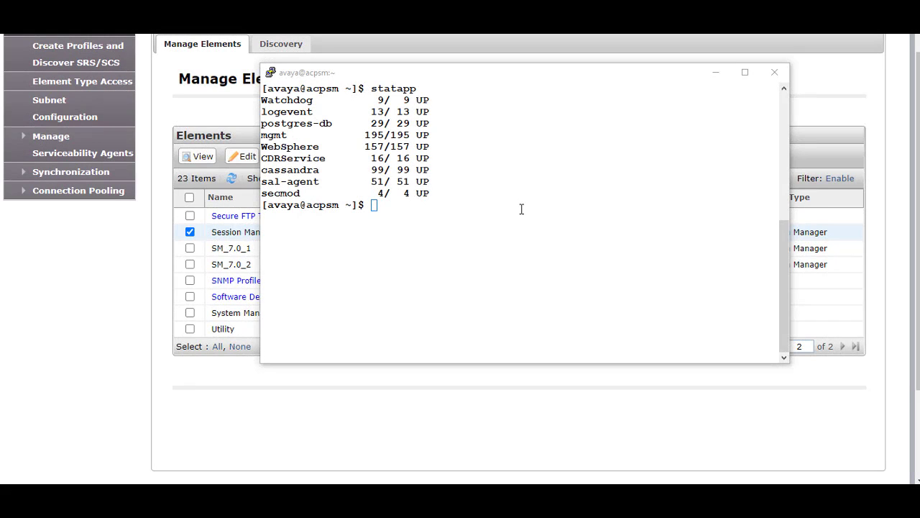
click(716, 72)
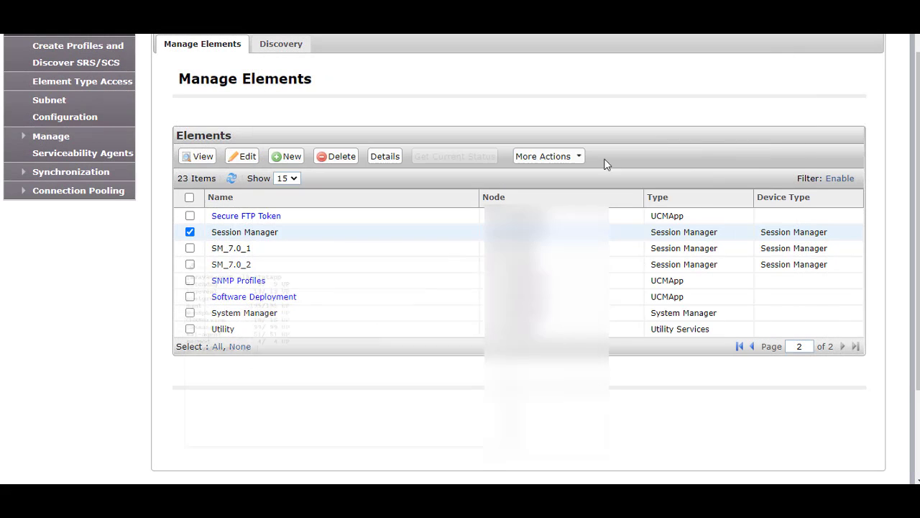
- In the web console, recheck the issuer of Session Manager's Security Module SIP identity certificate and return to the elements list
click(543, 156)
click(537, 185)
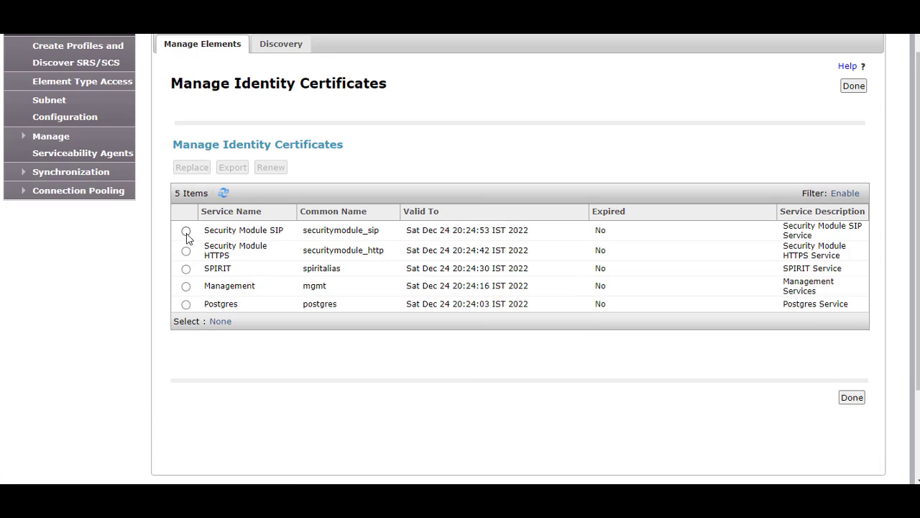
click(187, 232)
scroll(327, 248, down, 3)
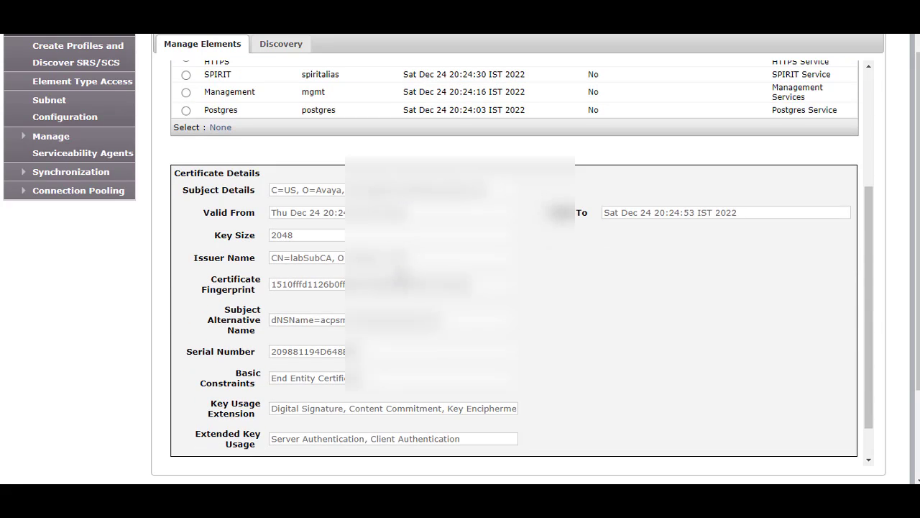
triple_click(302, 257)
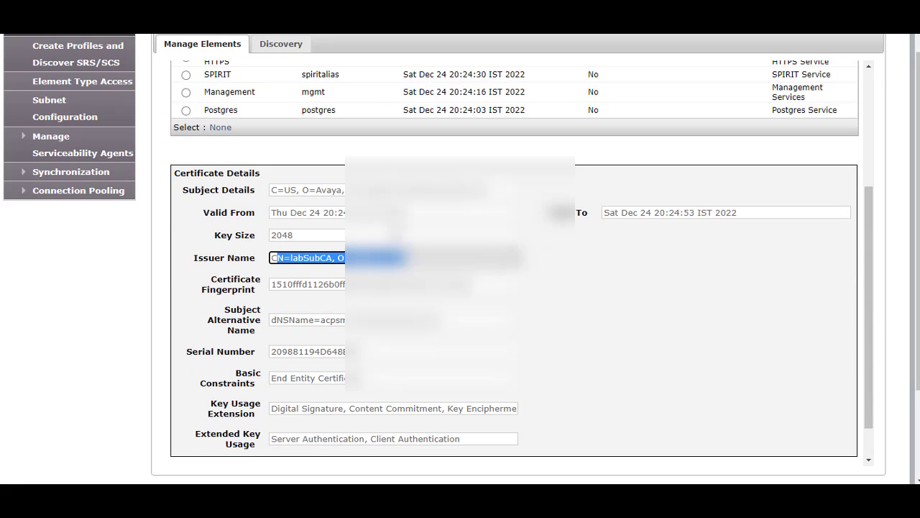
scroll(532, 258, up, 3)
click(843, 87)
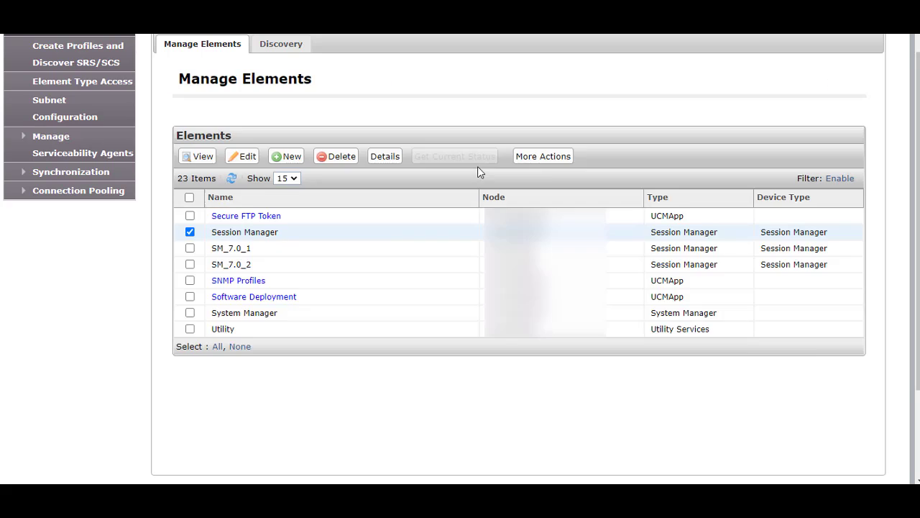